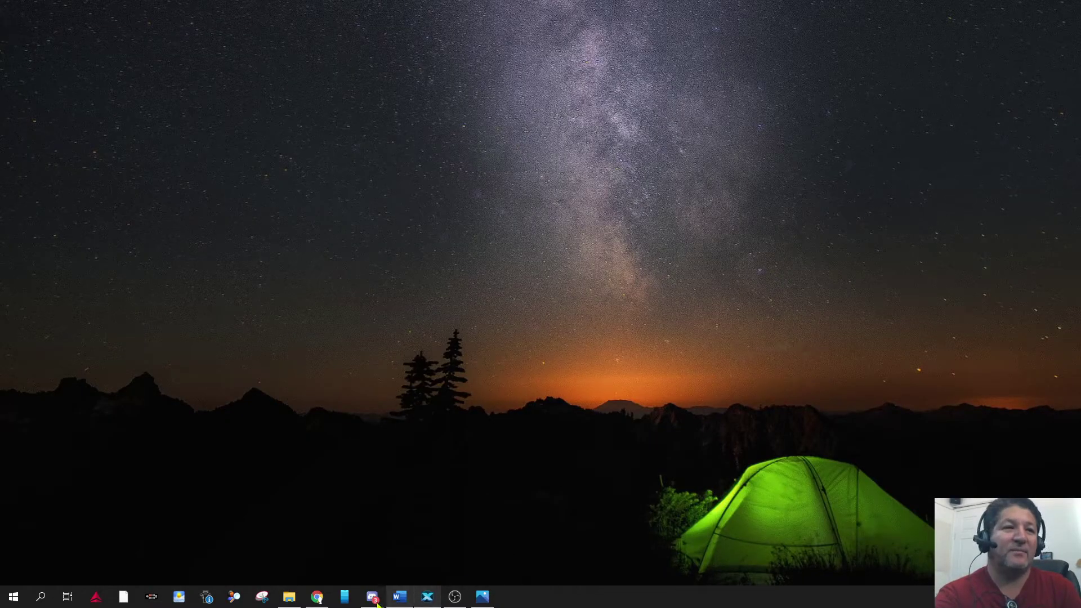
- View the Setup Close.jpg photo of the cockpit hardware and return to the desktop
{"action": "left_click", "coordinate": [483, 597]}
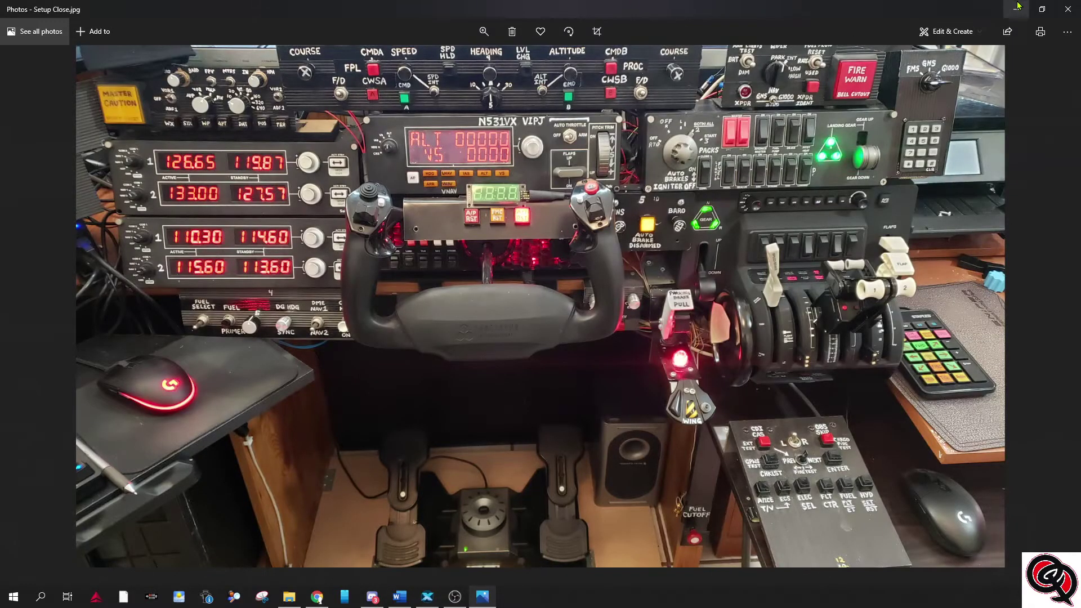
{"action": "key", "text": "super+d"}
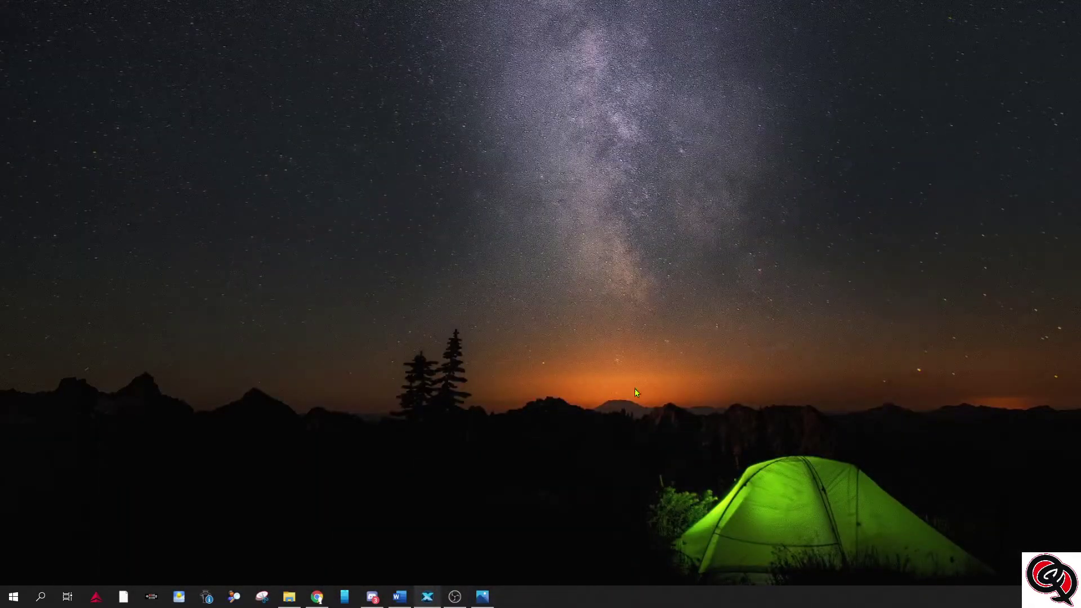
- Switch to Chrome and read the Xsaitekpanels 2.75 download page, covering supported panels, the Linux, Windows and Mac notes, and add-on aircraft
{"action": "left_click", "coordinate": [317, 597]}
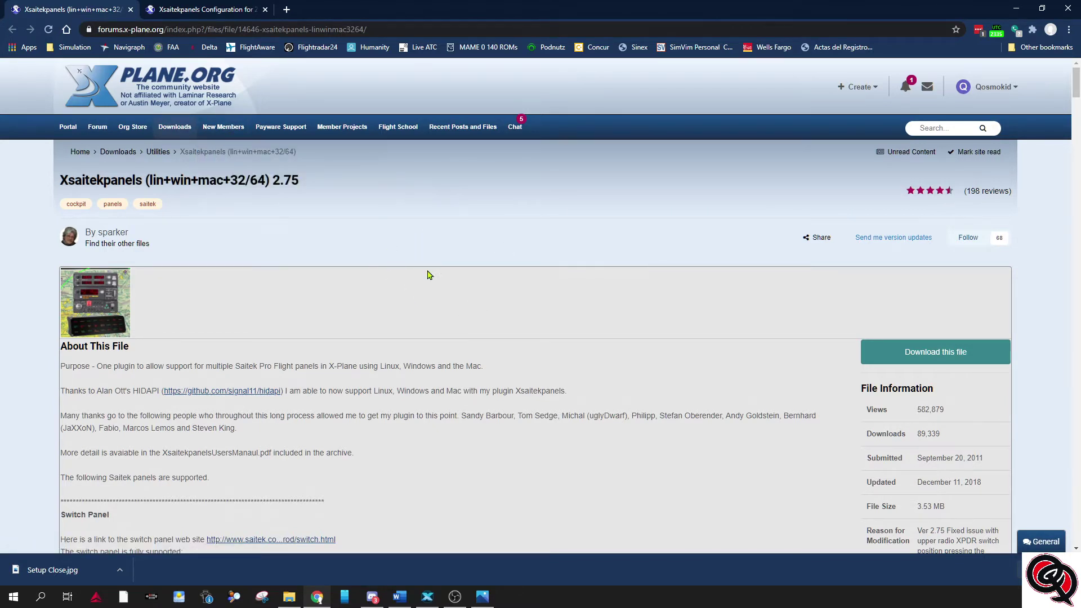
{"action": "scroll", "coordinate": [369, 304], "scroll_direction": "down", "scroll_amount": 2}
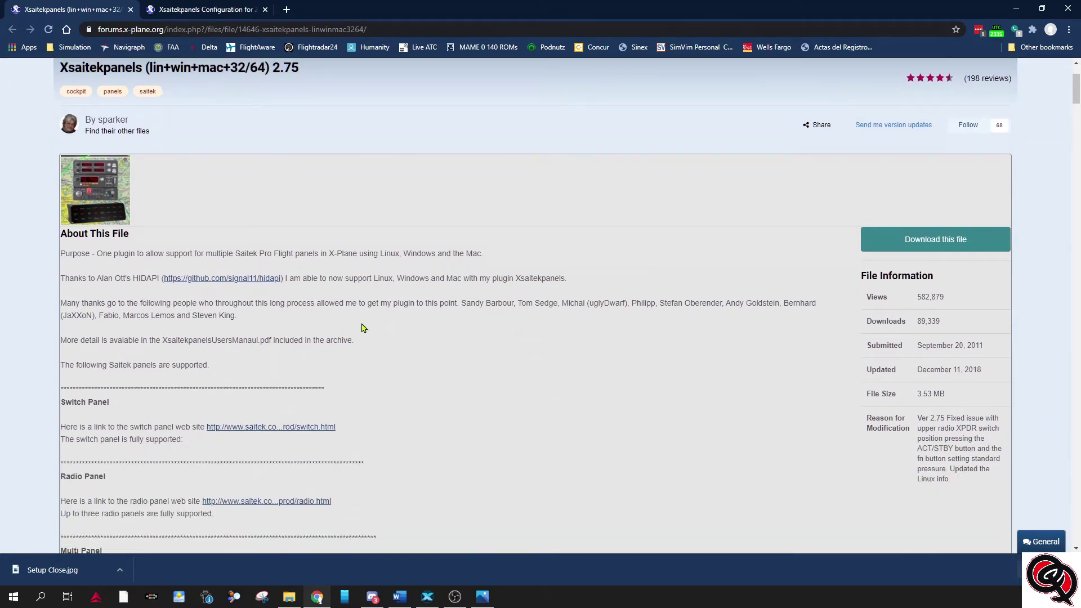
{"action": "scroll", "coordinate": [304, 319], "scroll_direction": "down", "scroll_amount": 3}
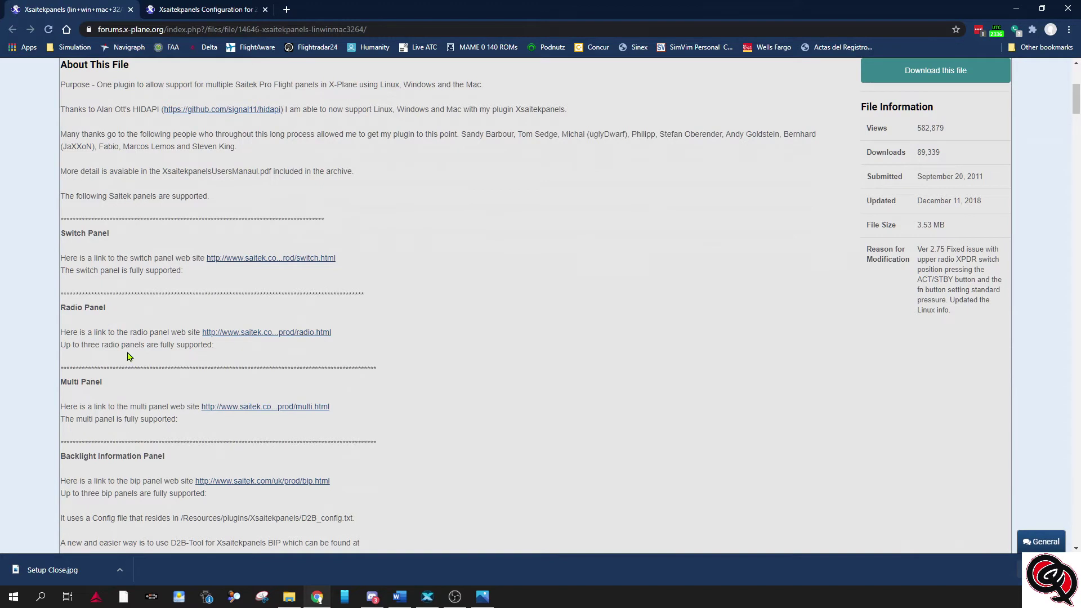
{"action": "scroll", "coordinate": [251, 393], "scroll_direction": "down", "scroll_amount": 2}
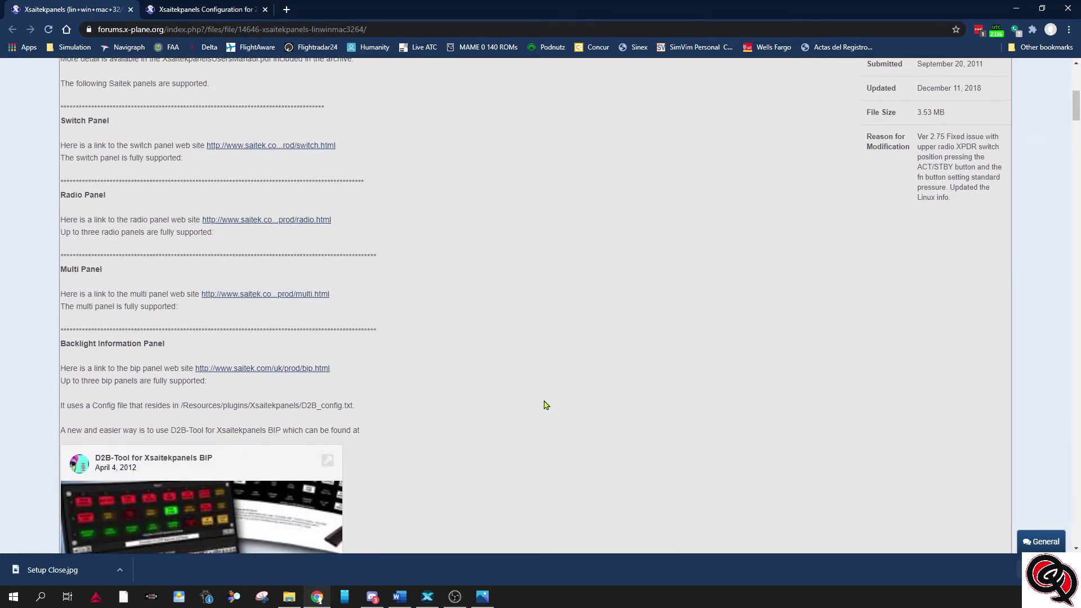
{"action": "scroll", "coordinate": [545, 404], "scroll_direction": "down", "scroll_amount": 3}
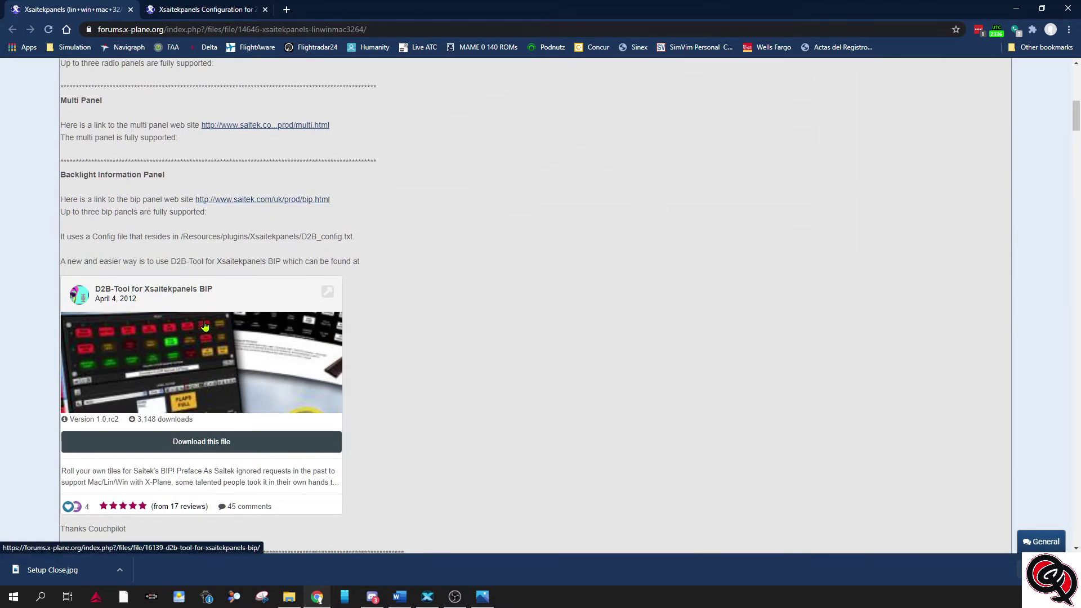
{"action": "scroll", "coordinate": [625, 325], "scroll_direction": "down", "scroll_amount": 5}
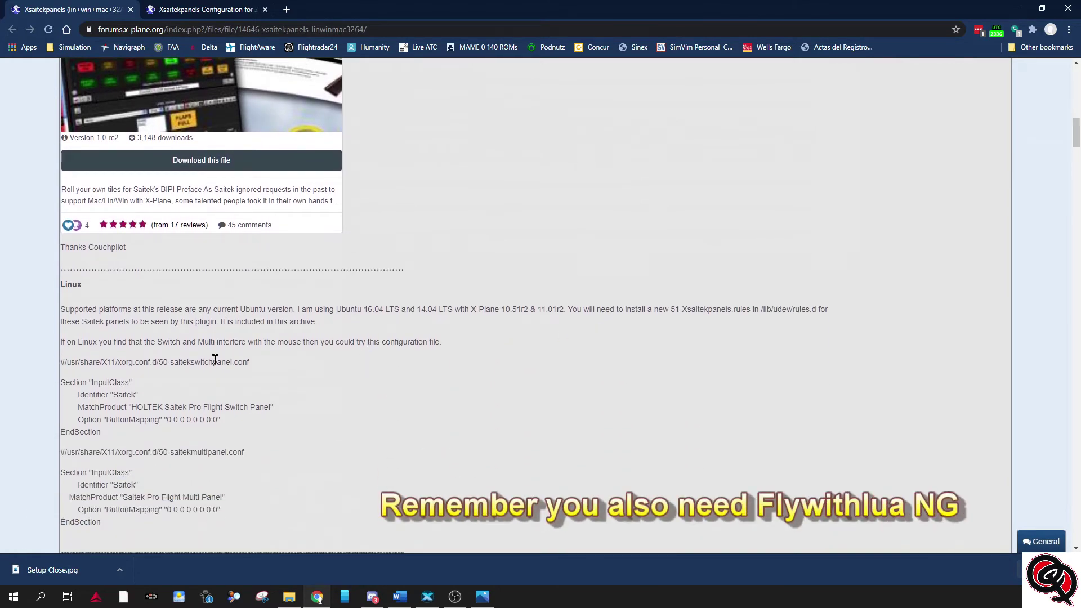
{"action": "scroll", "coordinate": [275, 358], "scroll_direction": "down", "scroll_amount": 4}
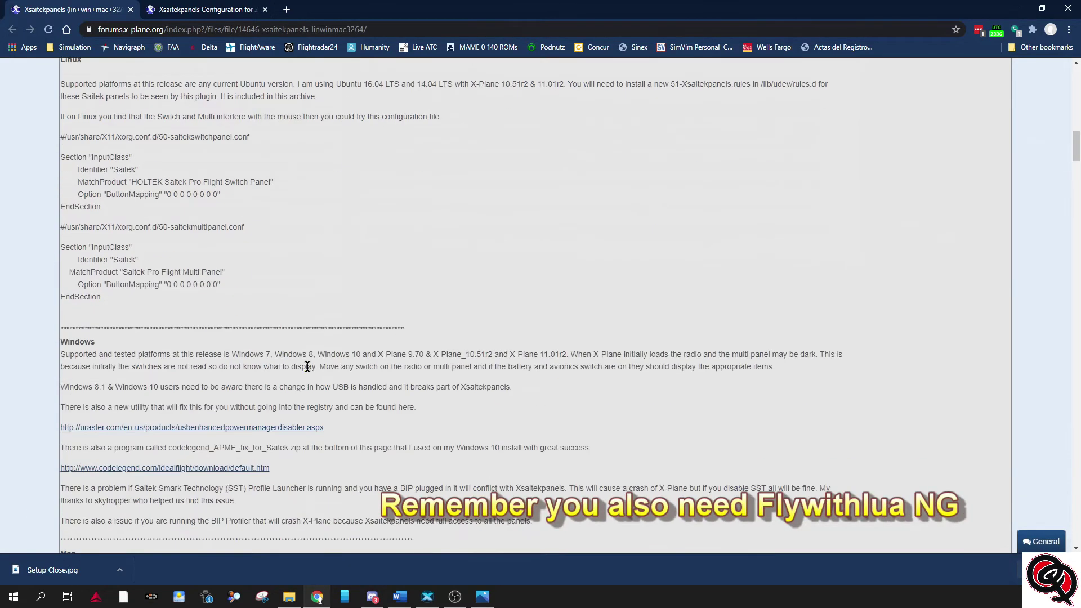
{"action": "scroll", "coordinate": [259, 357], "scroll_direction": "down", "scroll_amount": 4}
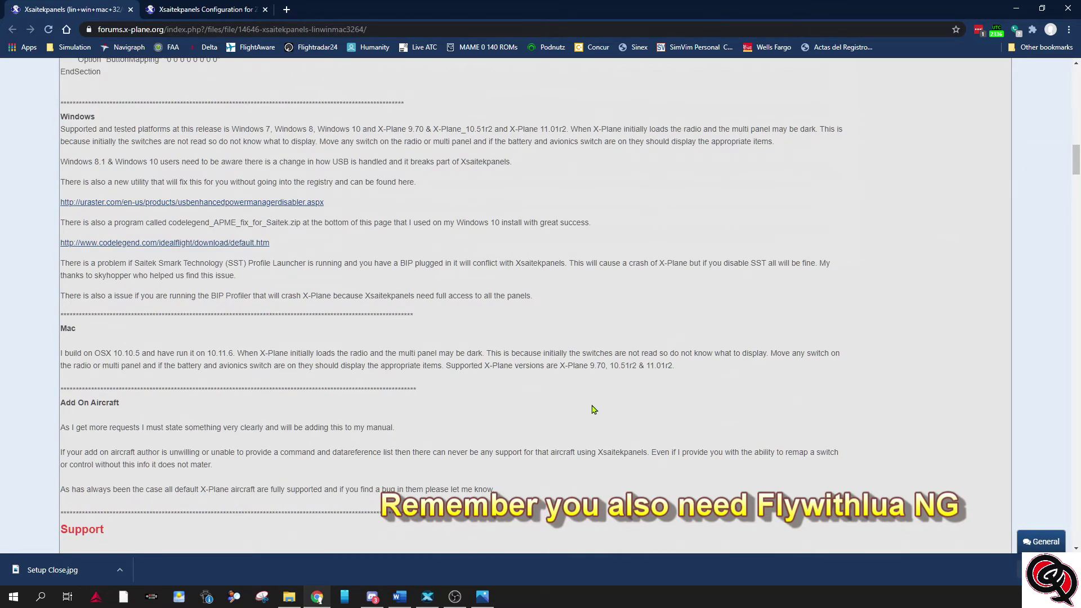
{"action": "scroll", "coordinate": [585, 408], "scroll_direction": "up", "scroll_amount": 5}
{"action": "scroll", "coordinate": [603, 405], "scroll_direction": "up", "scroll_amount": 15}
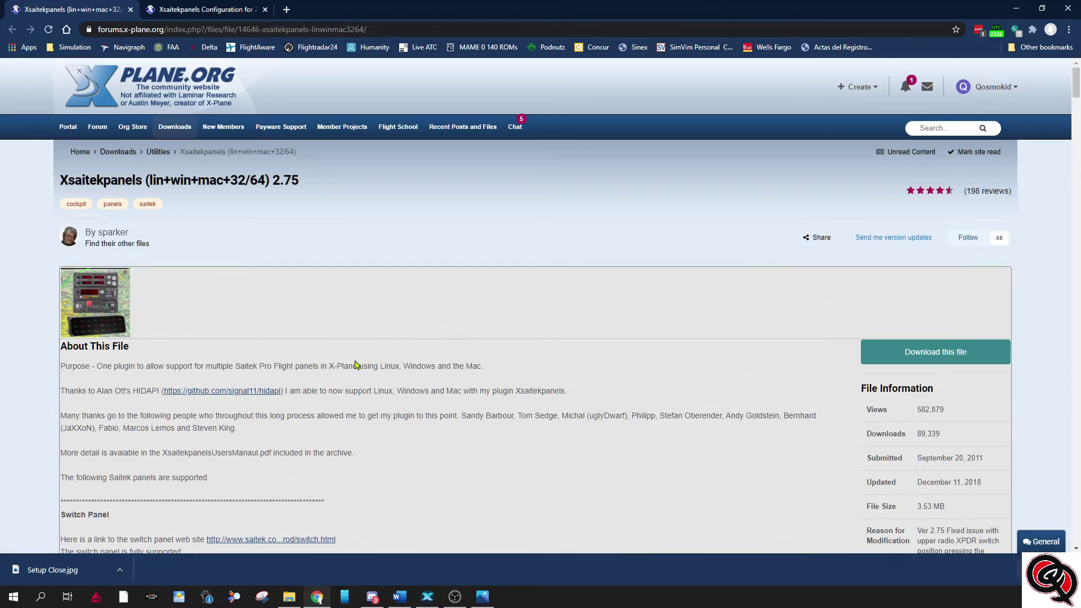
- From the Zibo 737-800 configuration page, go to its parent category, Xsaitekpanel Configurations
{"action": "left_click", "coordinate": [205, 10]}
{"action": "scroll", "coordinate": [504, 384], "scroll_direction": "up", "scroll_amount": 5}
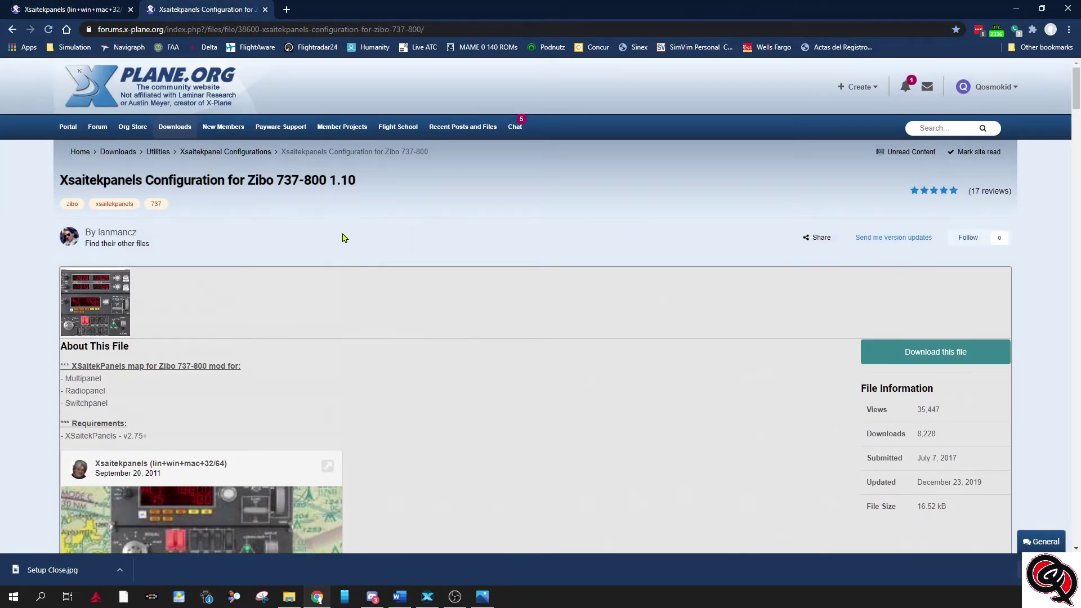
{"action": "left_click", "coordinate": [258, 158]}
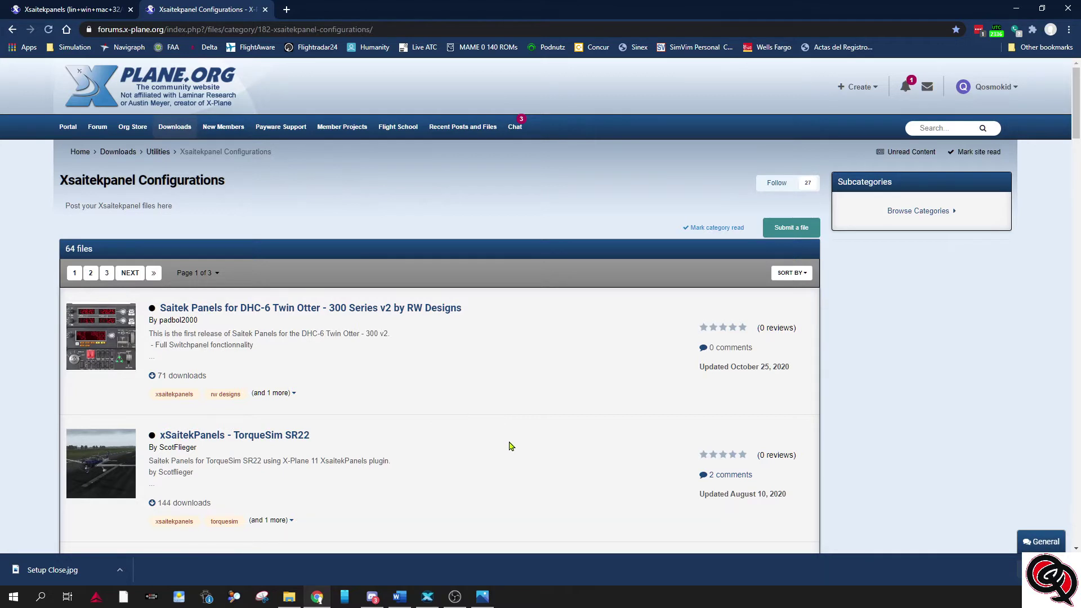
- Browse the aircraft-specific panel configurations listed on the category's first page, and minimize the browser
{"action": "scroll", "coordinate": [497, 433], "scroll_direction": "down", "scroll_amount": 1}
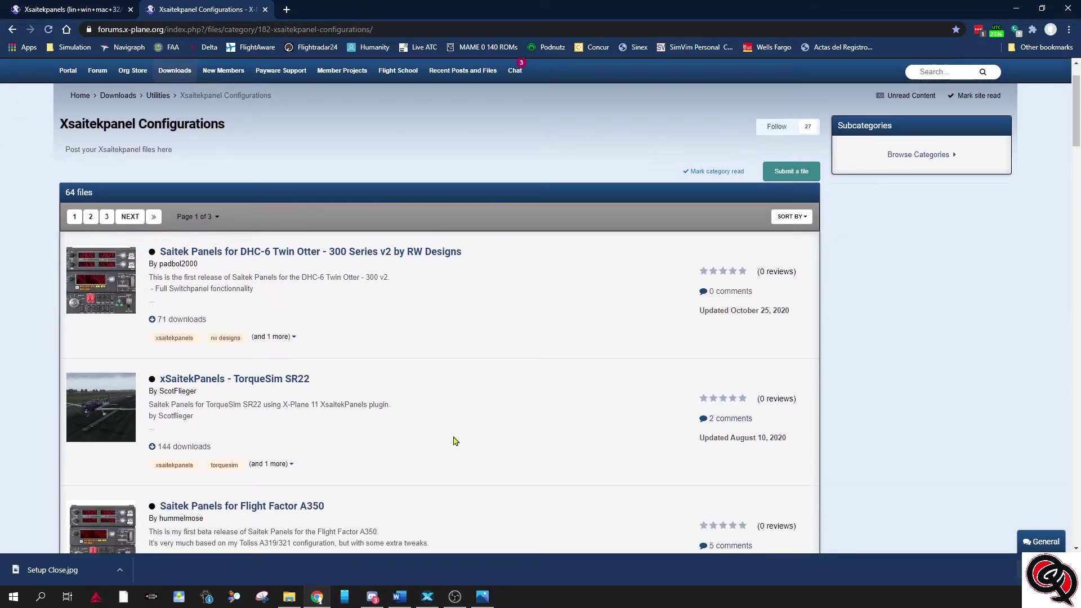
{"action": "scroll", "coordinate": [332, 401], "scroll_direction": "down", "scroll_amount": 4}
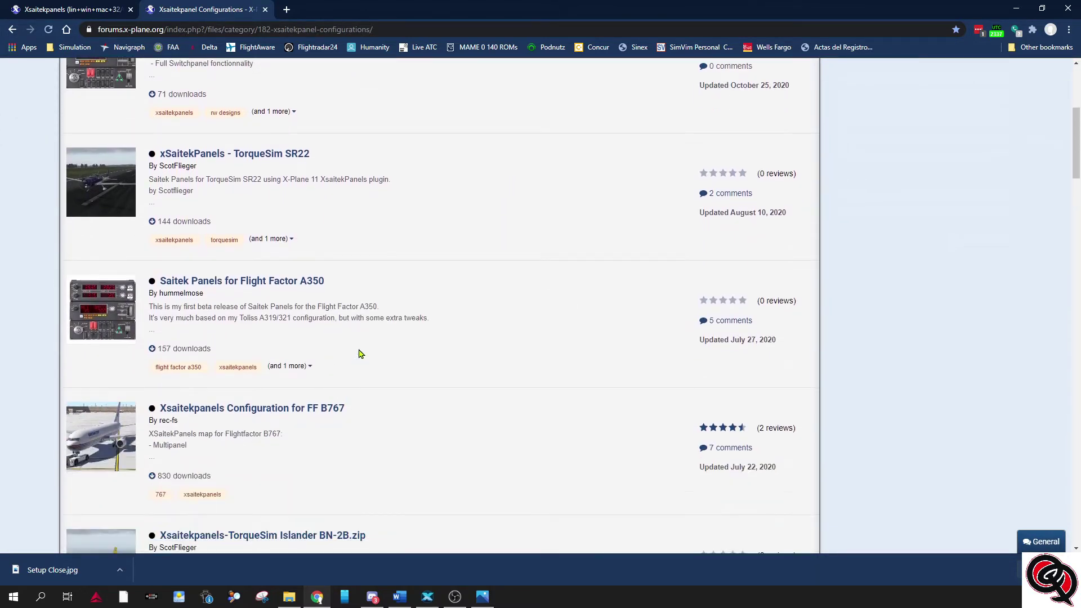
{"action": "scroll", "coordinate": [365, 339], "scroll_direction": "down", "scroll_amount": 6}
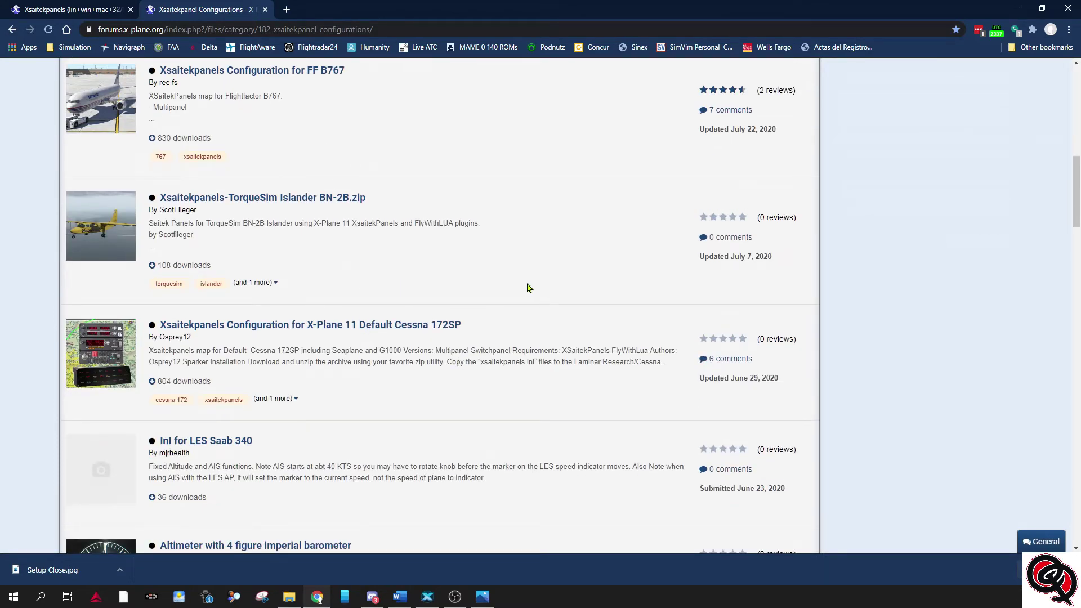
{"action": "scroll", "coordinate": [379, 381], "scroll_direction": "down", "scroll_amount": 10}
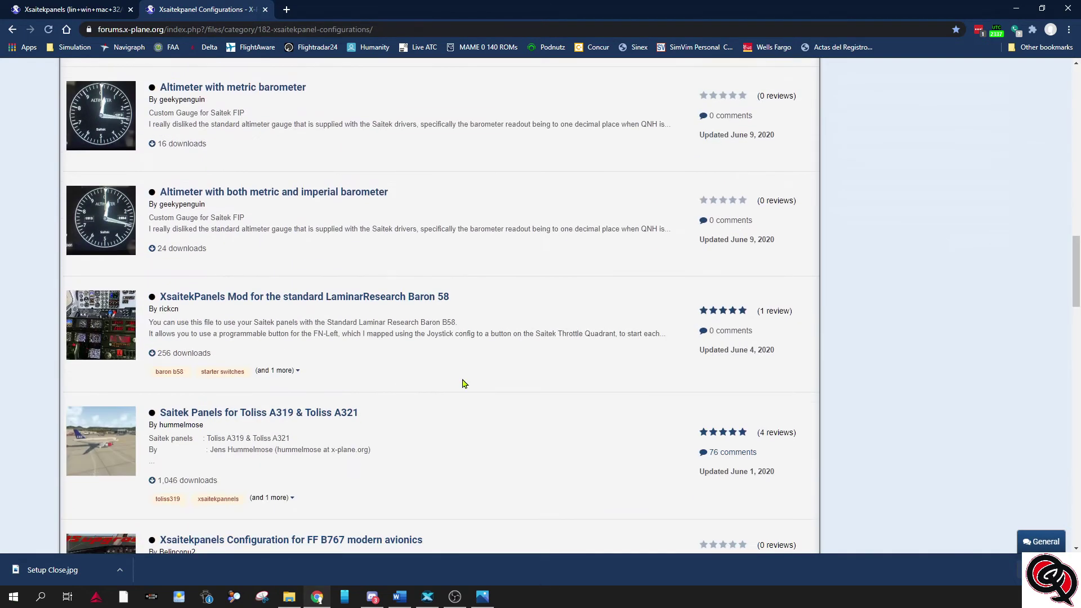
{"action": "scroll", "coordinate": [455, 377], "scroll_direction": "down", "scroll_amount": 2}
{"action": "scroll", "coordinate": [455, 378], "scroll_direction": "down", "scroll_amount": 2}
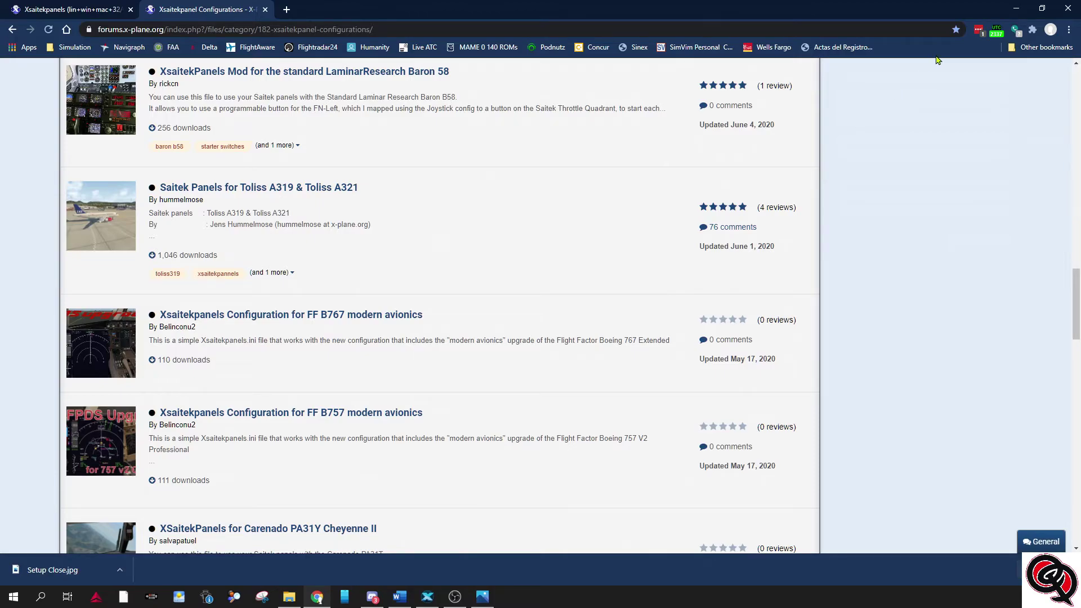
{"action": "left_click", "coordinate": [1016, 10]}
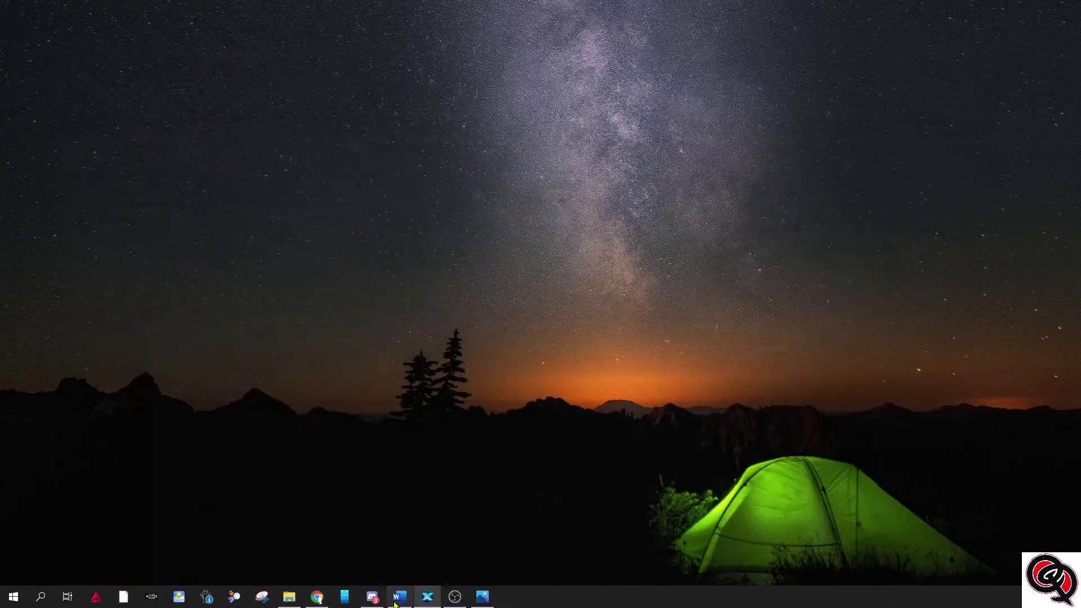
- Switch to File Explorer and open the plugins folder at C:\X-Plane 11.50\Resources\plugins
{"action": "left_click", "coordinate": [289, 596]}
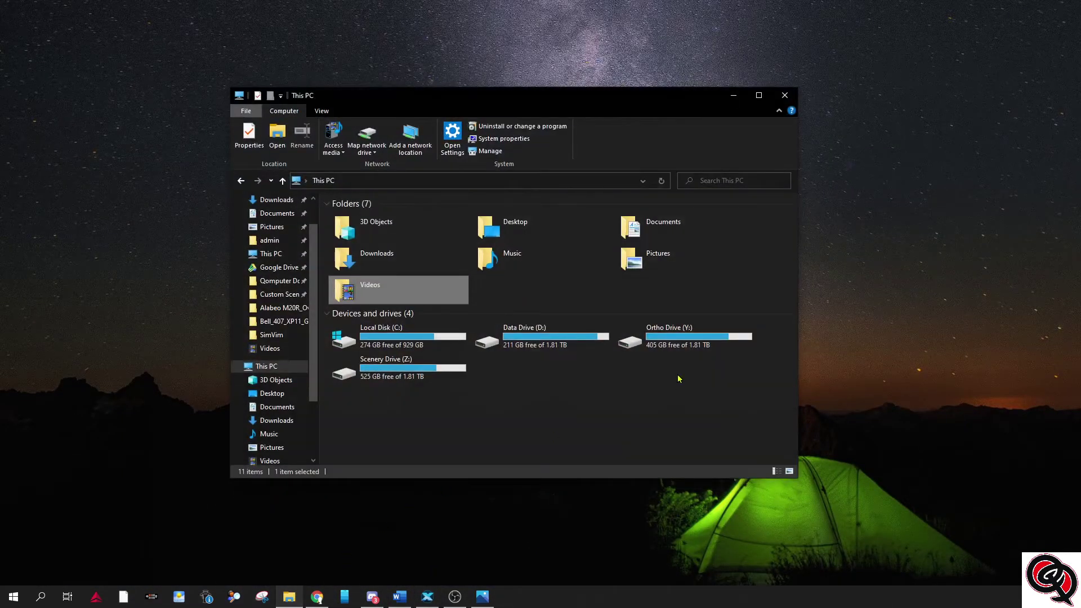
{"action": "double_click", "coordinate": [367, 338]}
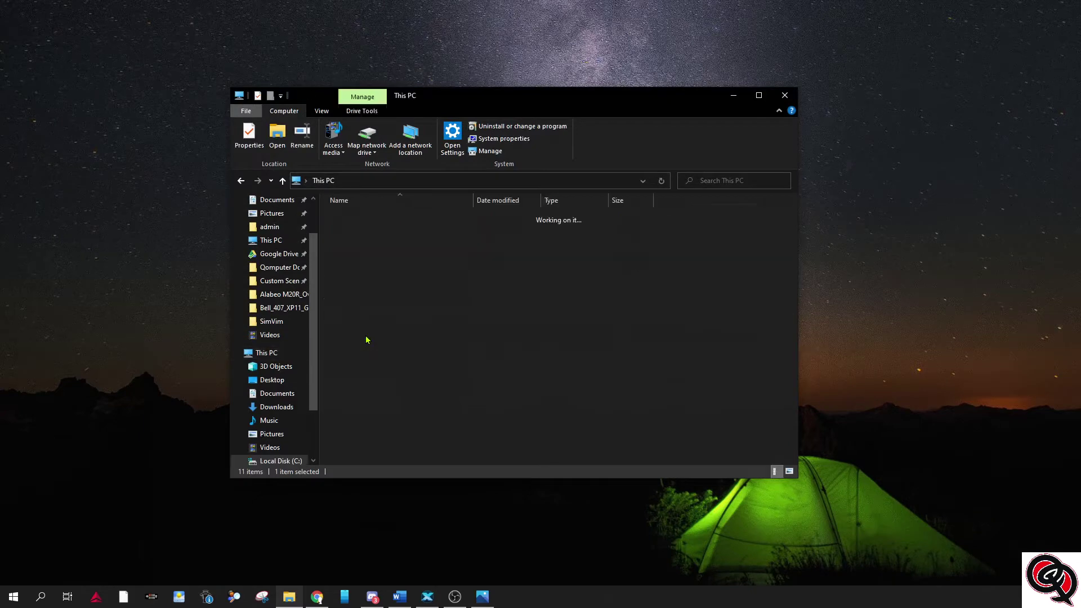
{"action": "double_click", "coordinate": [365, 442]}
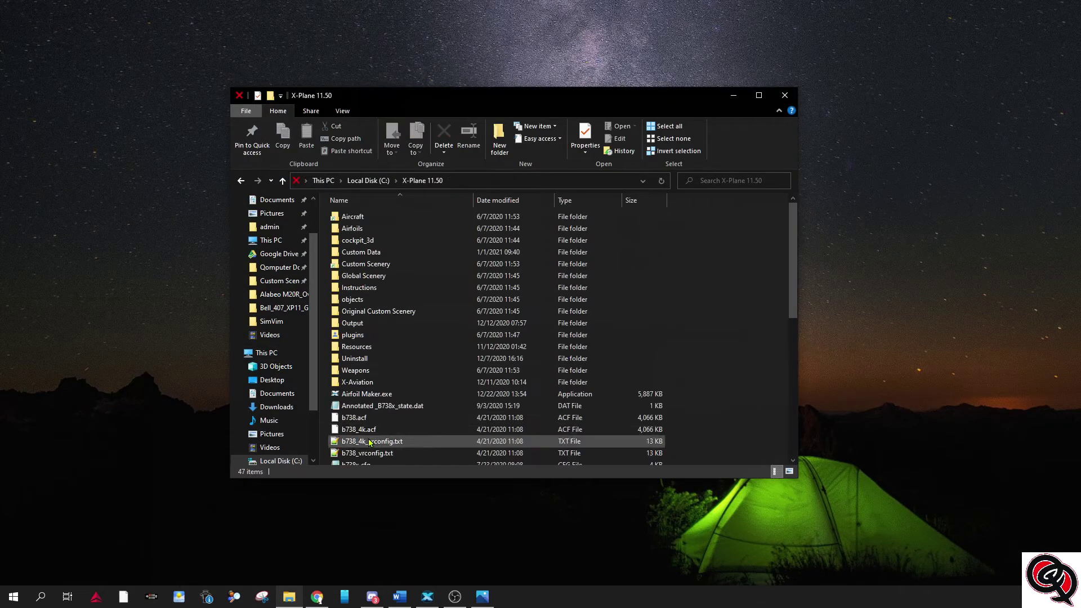
{"action": "double_click", "coordinate": [360, 349]}
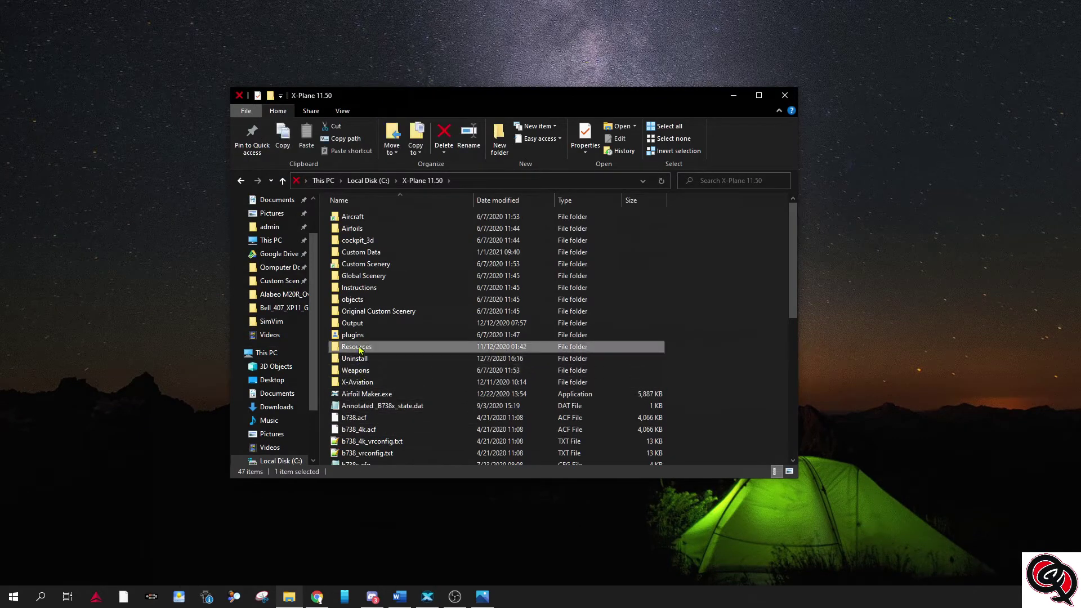
{"action": "double_click", "coordinate": [359, 360]}
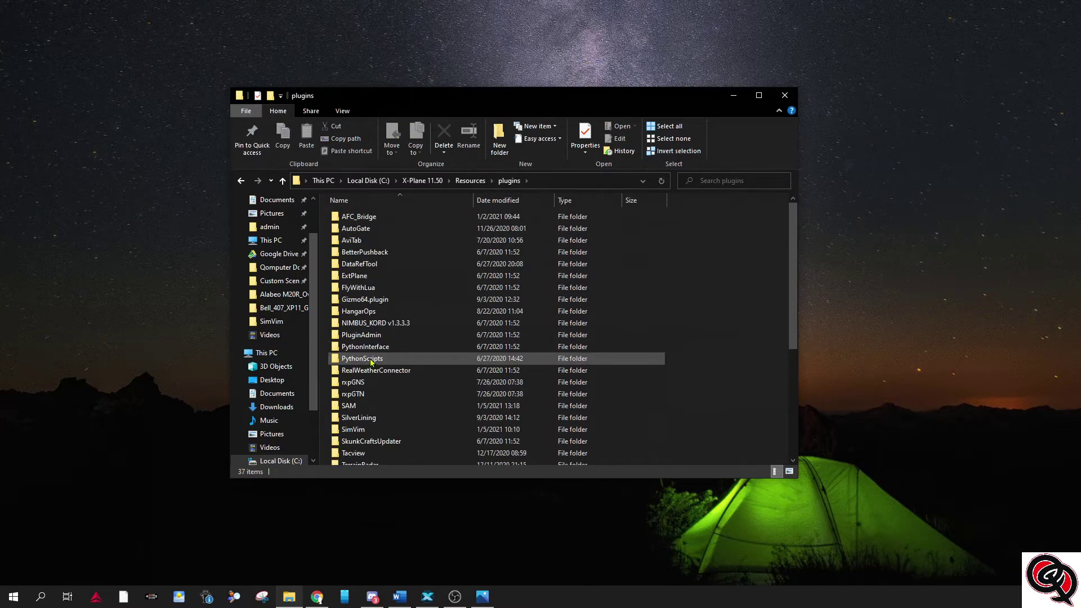
- Open xsaitekpanels.ini from the Xsaitekpanels plugin folder in Notepad and reposition its window
{"action": "scroll", "coordinate": [374, 377], "scroll_direction": "down", "scroll_amount": 5}
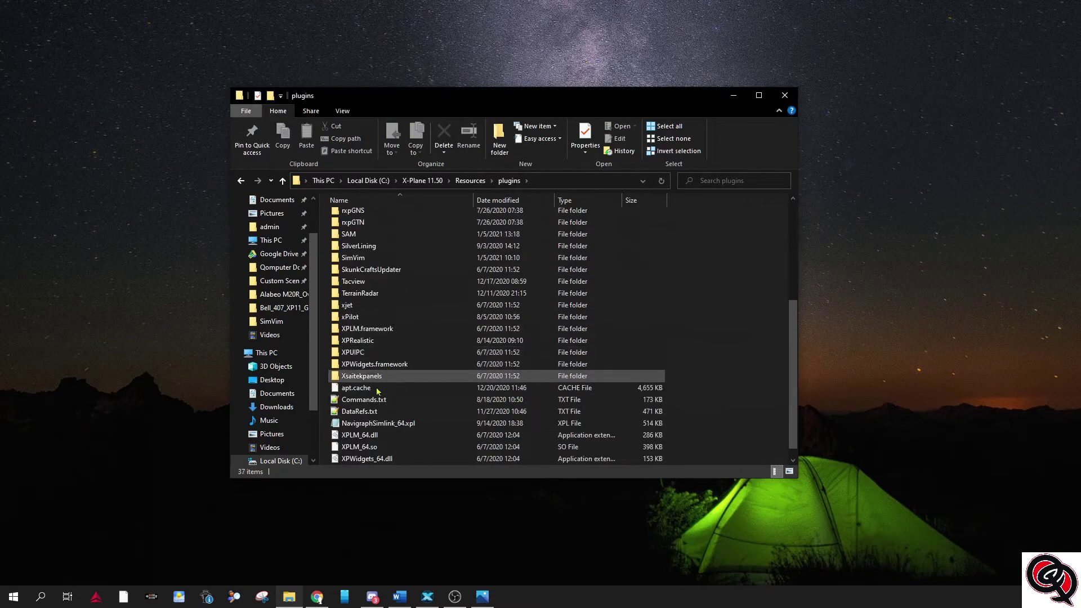
{"action": "left_click", "coordinate": [370, 378]}
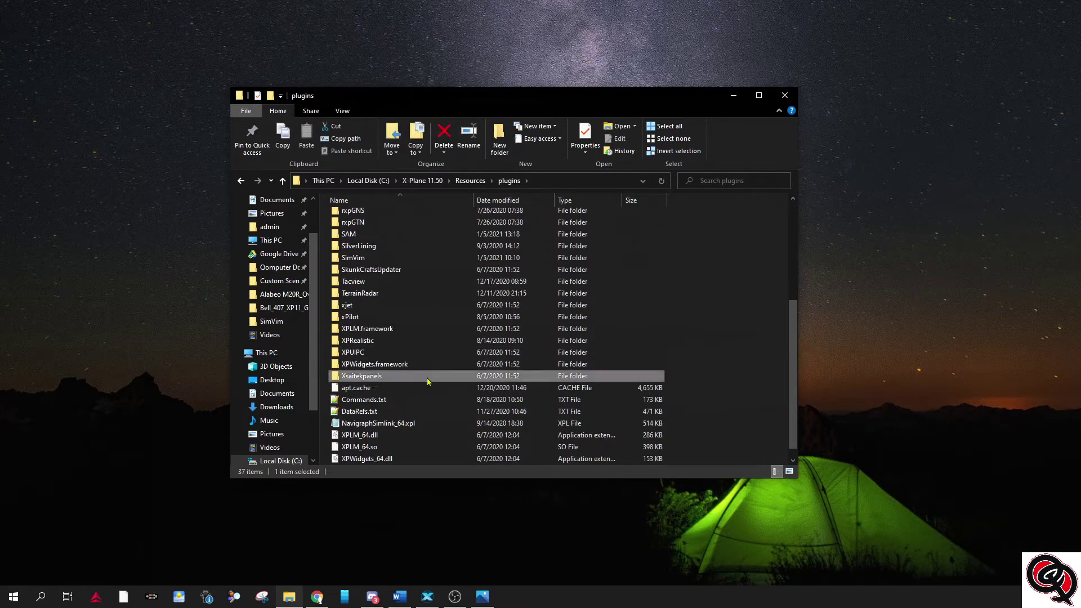
{"action": "double_click", "coordinate": [377, 382]}
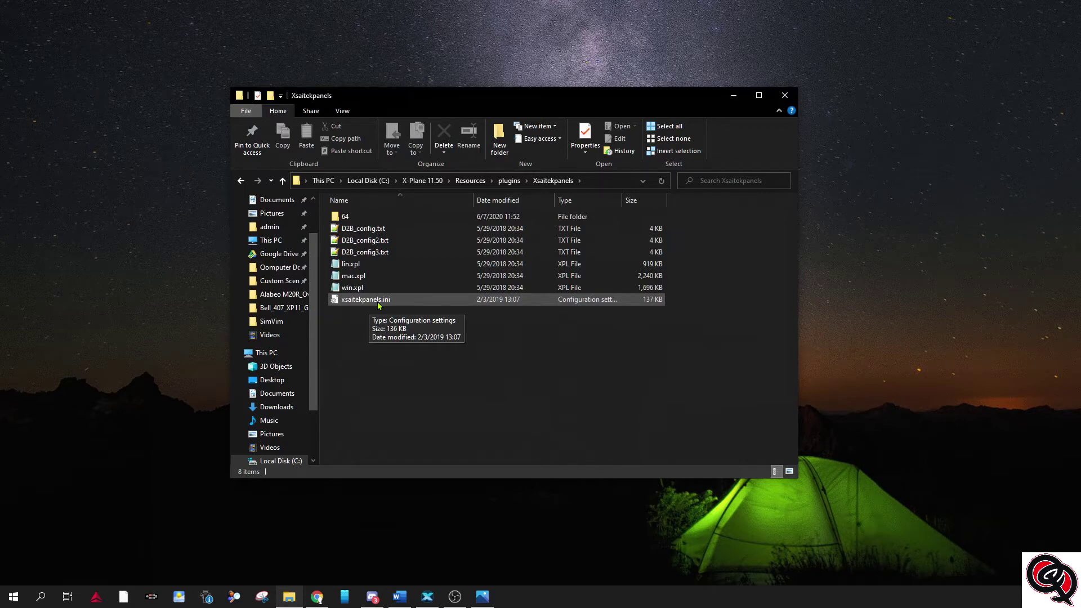
{"action": "double_click", "coordinate": [373, 308]}
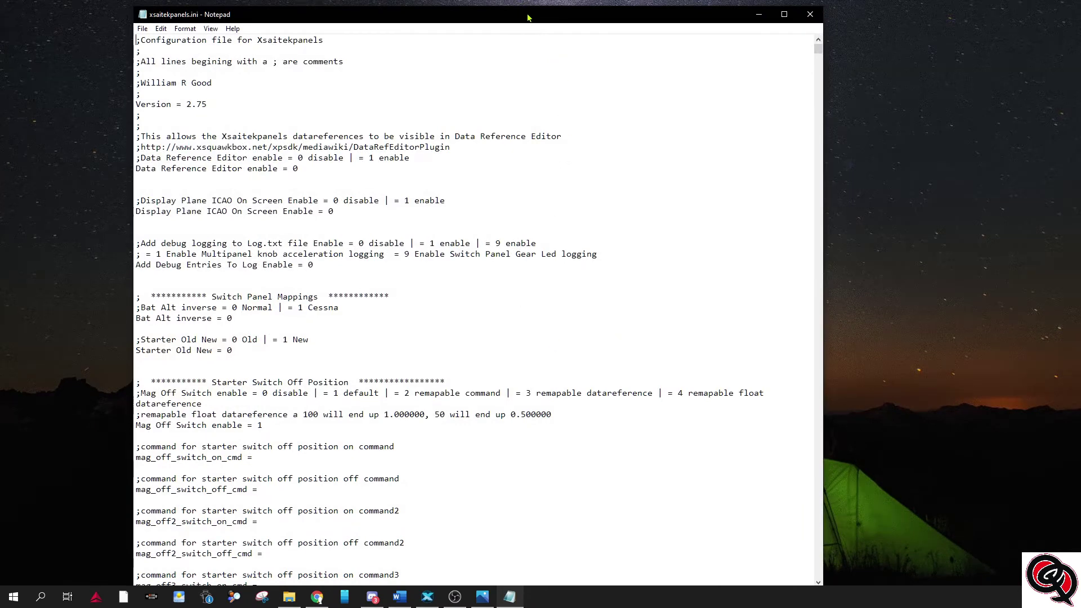
{"action": "left_click_drag", "start_coordinate": [528, 19], "coordinate": [558, 11]}
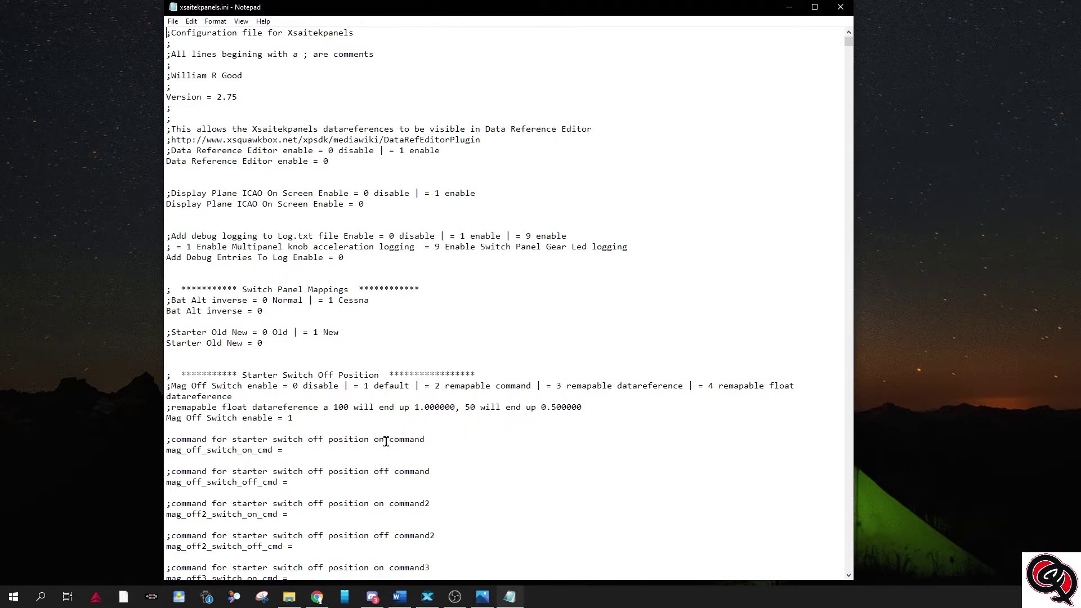
- Examine the Starter Switch Off Position section, highlighting the Mag Off Switch enable options and the setting's value
{"action": "scroll", "coordinate": [386, 442], "scroll_direction": "down", "scroll_amount": 1}
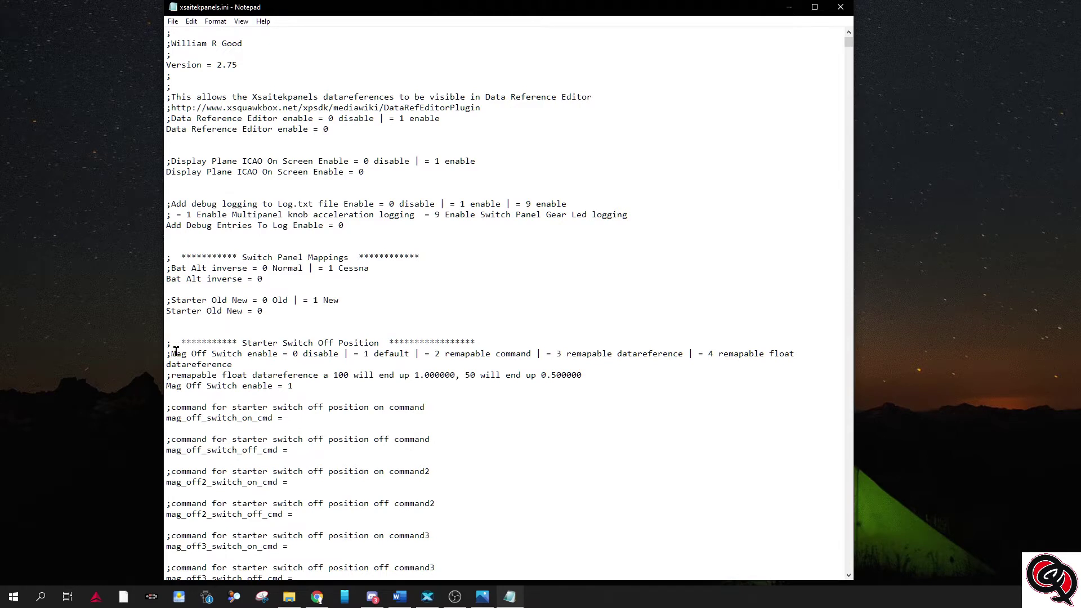
{"action": "left_click_drag", "start_coordinate": [171, 351], "coordinate": [796, 354]}
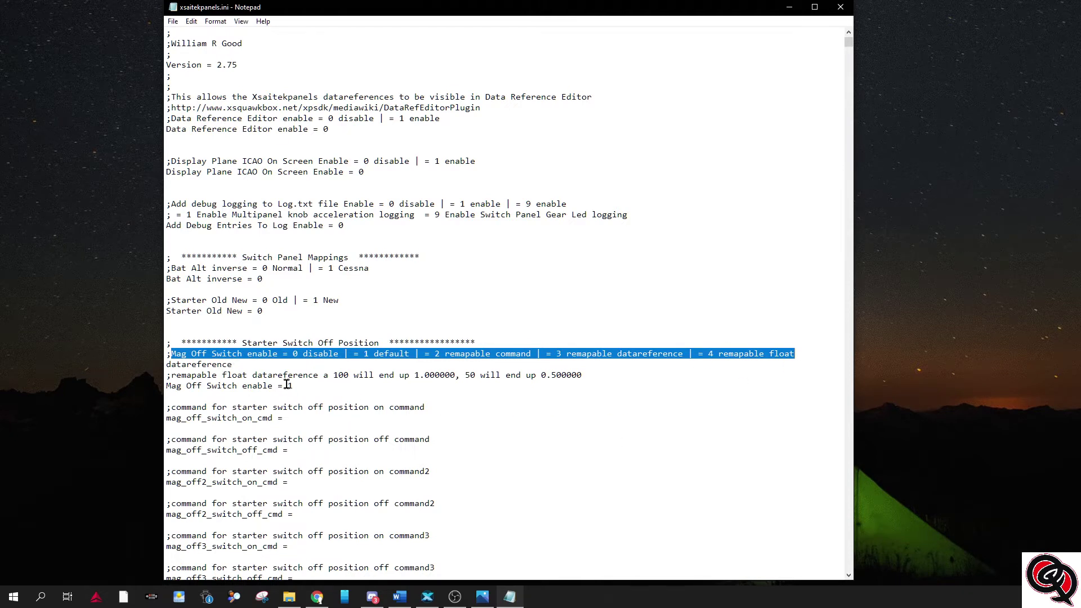
{"action": "left_click_drag", "start_coordinate": [287, 385], "coordinate": [298, 387]}
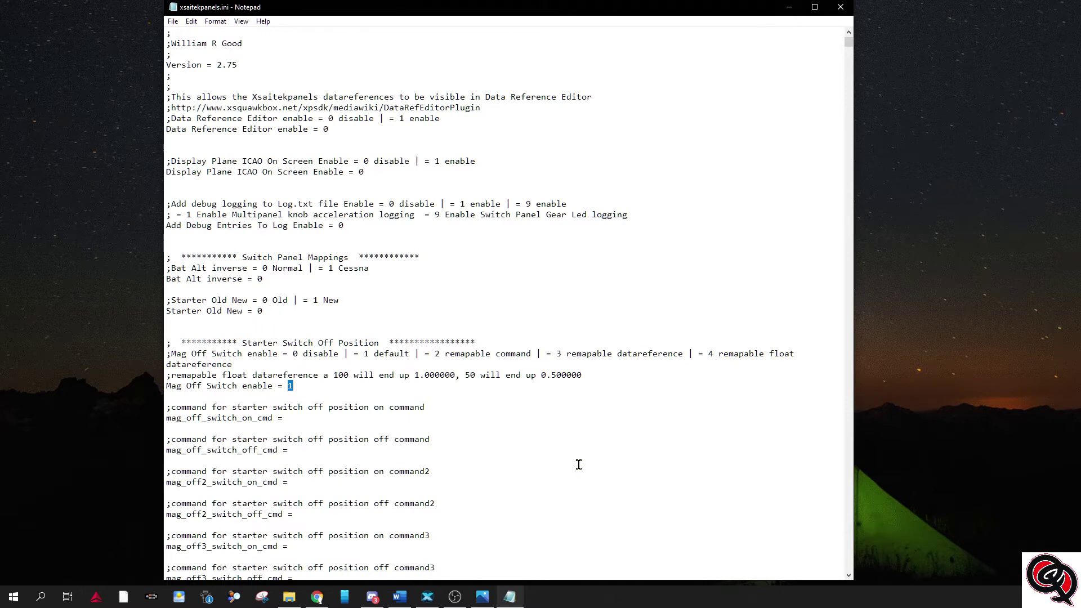
- Look through the starter switch command and datareference entries from the off position down to the Starter Switch Both Position section
{"action": "key", "text": "Page_Down"}
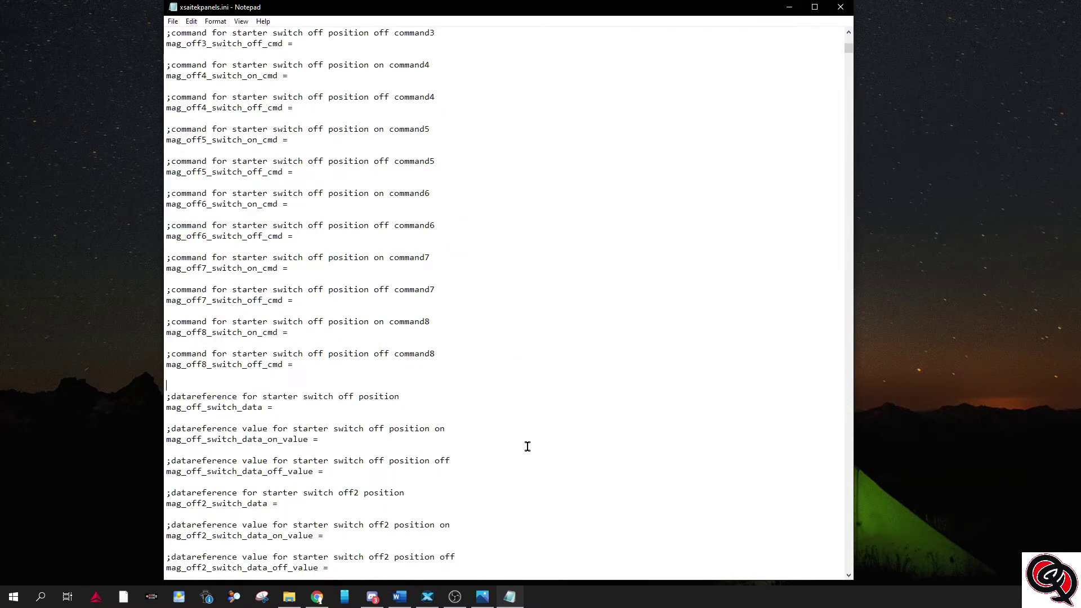
{"action": "key", "text": "Page_Down"}
{"action": "key", "text": "Page_Down"}
{"action": "key", "text": "Page_Down"}
{"action": "key", "text": "Page_Down"}
{"action": "key", "text": "Page_Down"}
{"action": "key", "text": "Page_Down"}
{"action": "key", "text": "Page_Down"}
{"action": "key", "text": "Page_Down"}
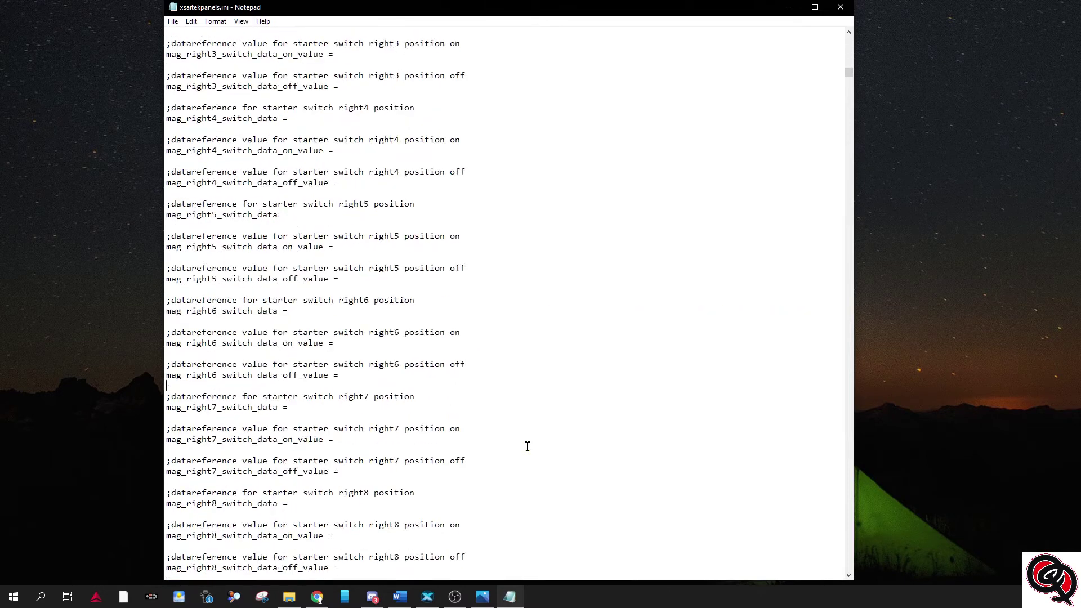
{"action": "key", "text": "Page_Down"}
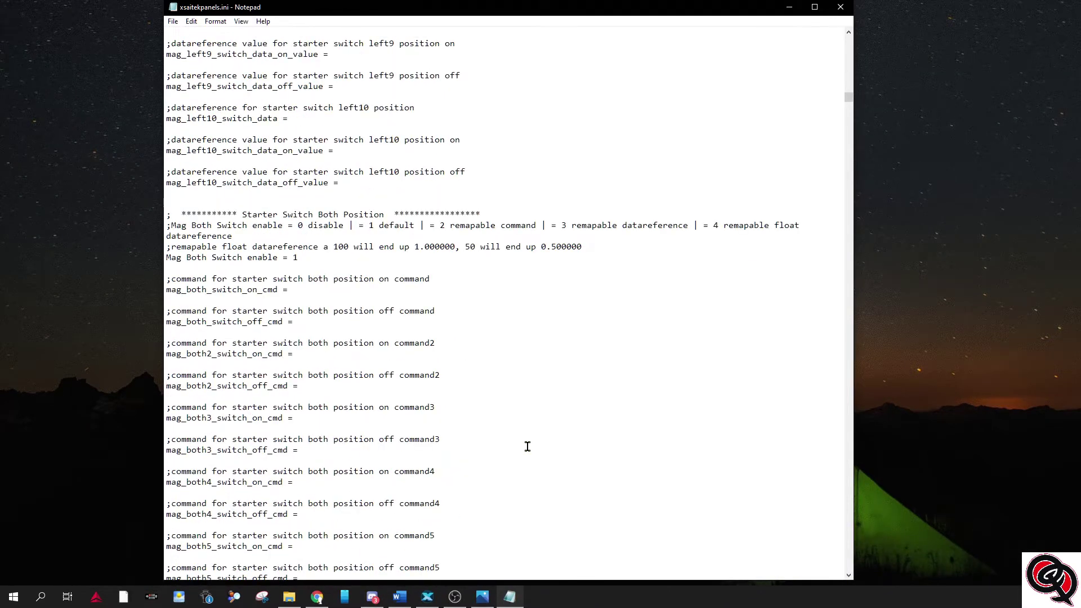
- Examine the Starter Switch Start Position section, highlighting the Mag Start Switch enable value and the "1 default" option
{"action": "key", "text": "Page_Down"}
{"action": "key", "text": "Page_Down"}
{"action": "key", "text": "Page_Down"}
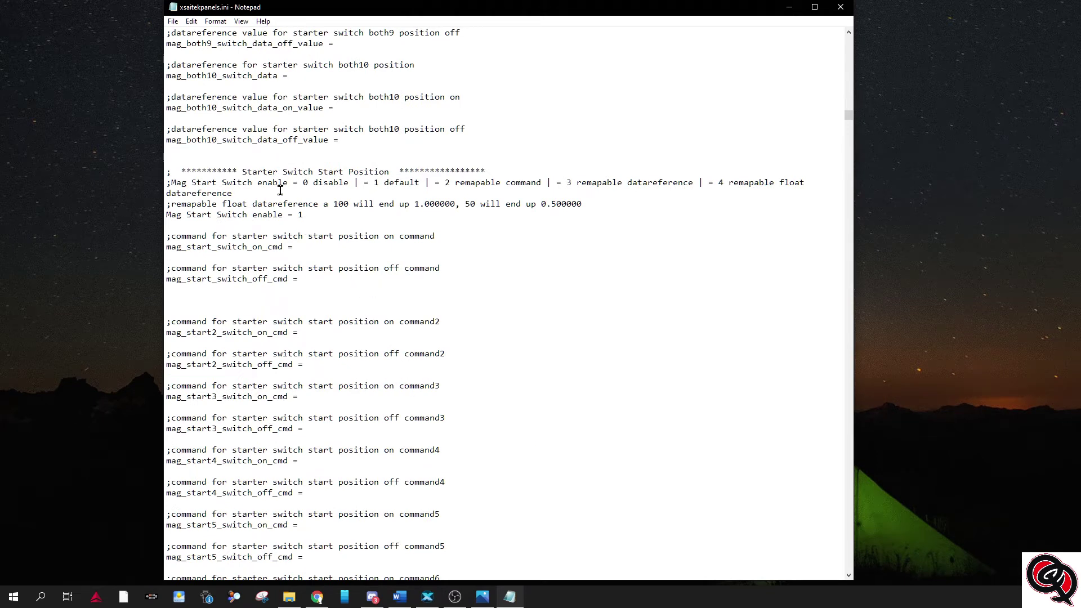
{"action": "left_click_drag", "start_coordinate": [293, 211], "coordinate": [304, 213]}
{"action": "left_click_drag", "start_coordinate": [369, 181], "coordinate": [419, 183]}
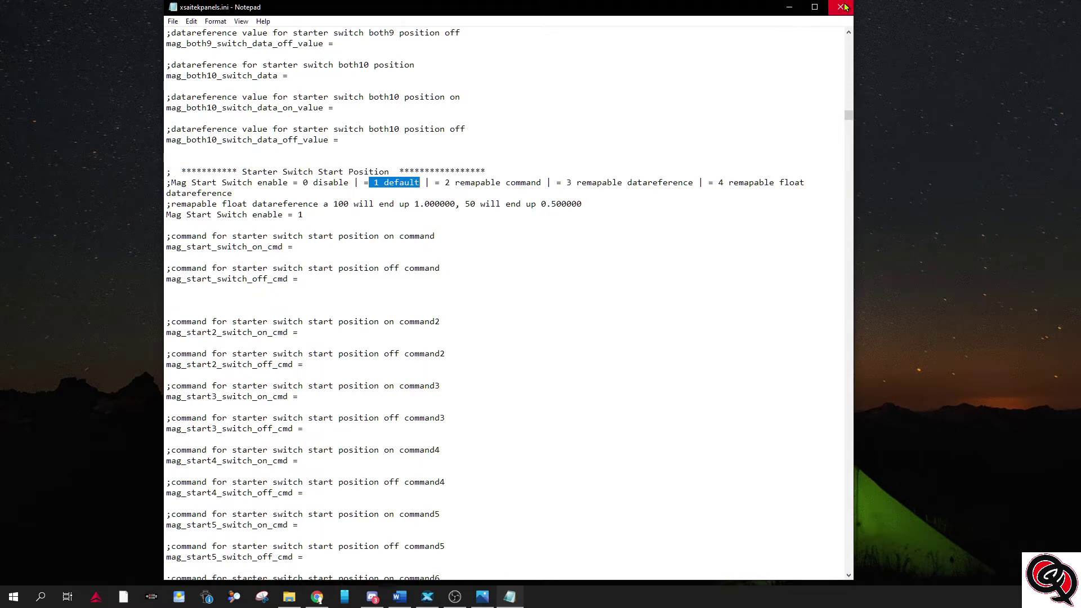
- Return to File Explorer and open the Bell_407_XP11_GTN folder inside Aircraft on Scenery Drive (Z:)
{"action": "left_click", "coordinate": [790, 9]}
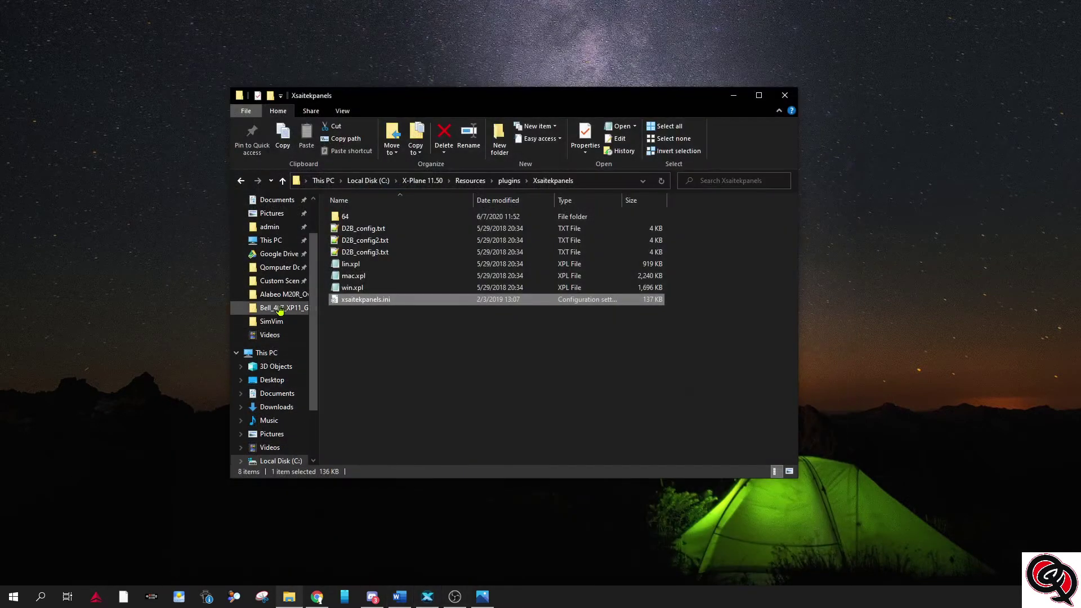
{"action": "left_click", "coordinate": [268, 353]}
{"action": "double_click", "coordinate": [356, 373]}
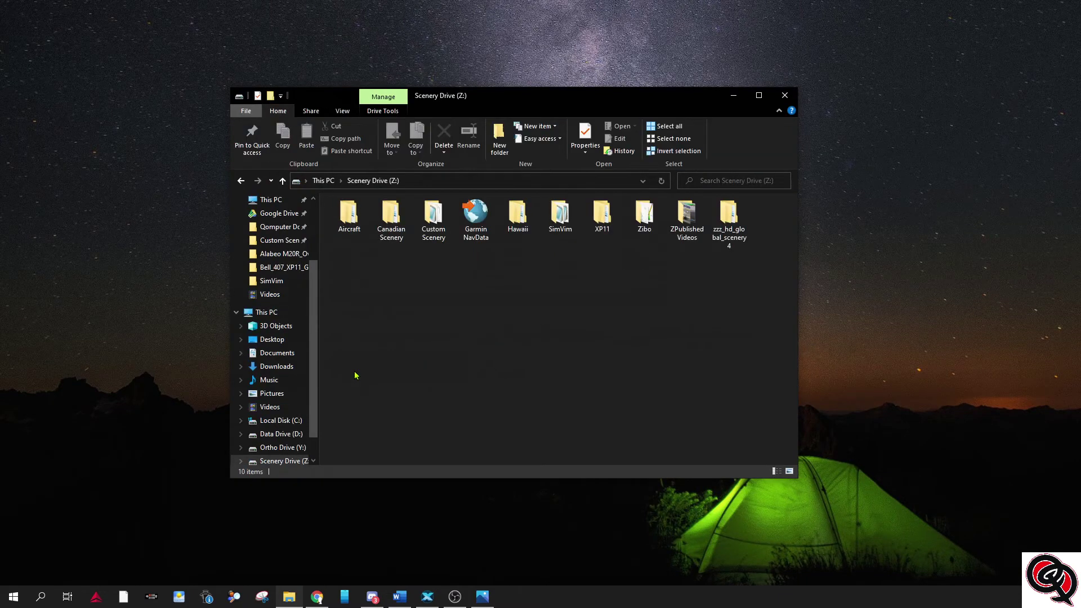
{"action": "double_click", "coordinate": [351, 227]}
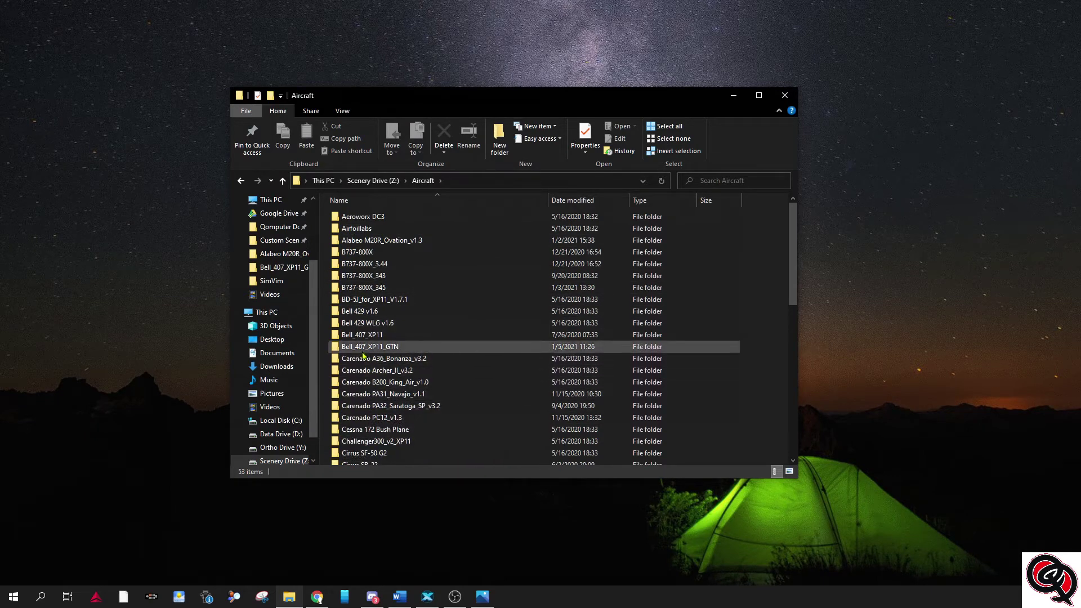
{"action": "mouse_move", "coordinate": [372, 351]}
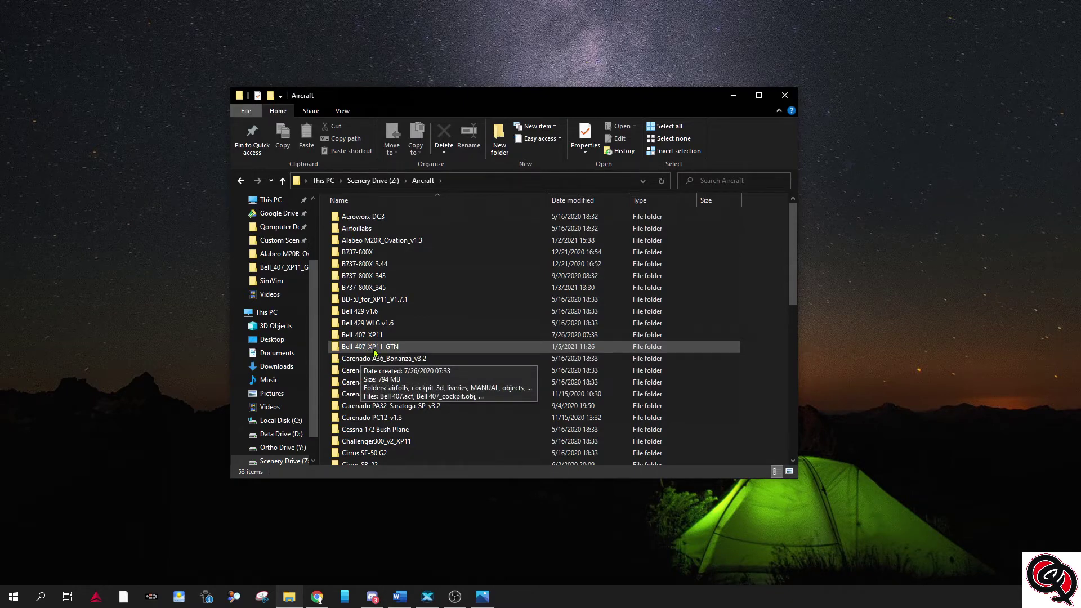
{"action": "left_click", "coordinate": [391, 348]}
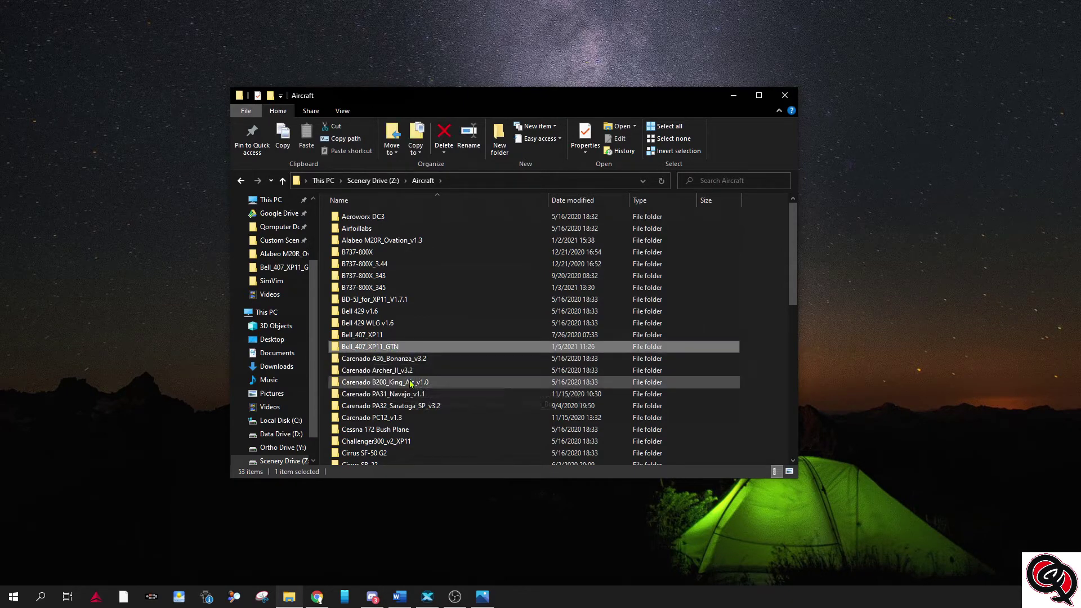
{"action": "double_click", "coordinate": [385, 347]}
- Open the Bell 407 folder's xsaitekpanels.ini and go to its Starter Switch Start Position section
{"action": "scroll", "coordinate": [385, 383], "scroll_direction": "down", "scroll_amount": 1}
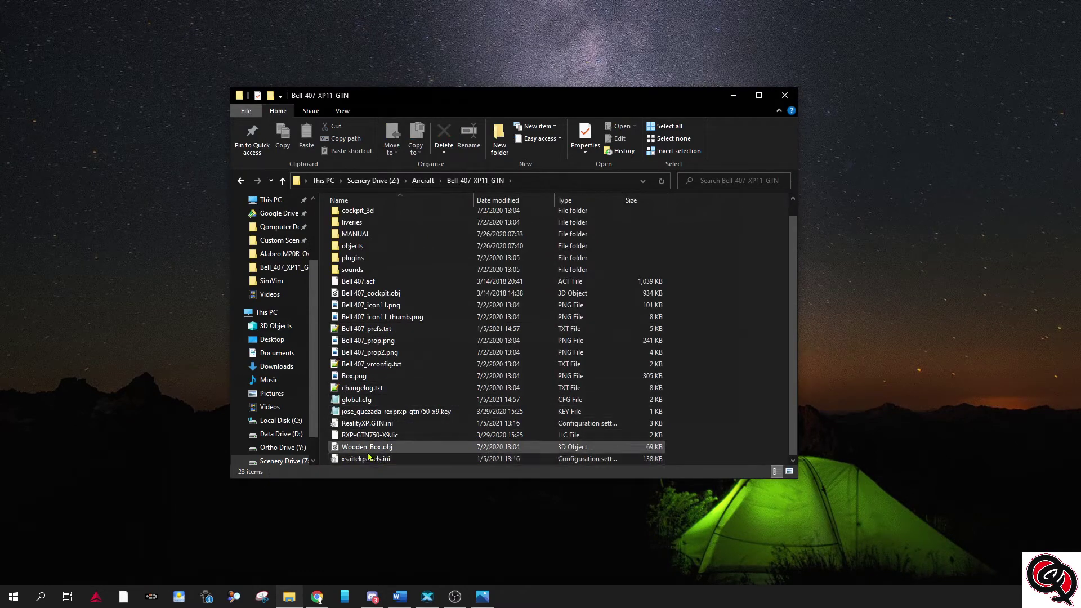
{"action": "double_click", "coordinate": [386, 459]}
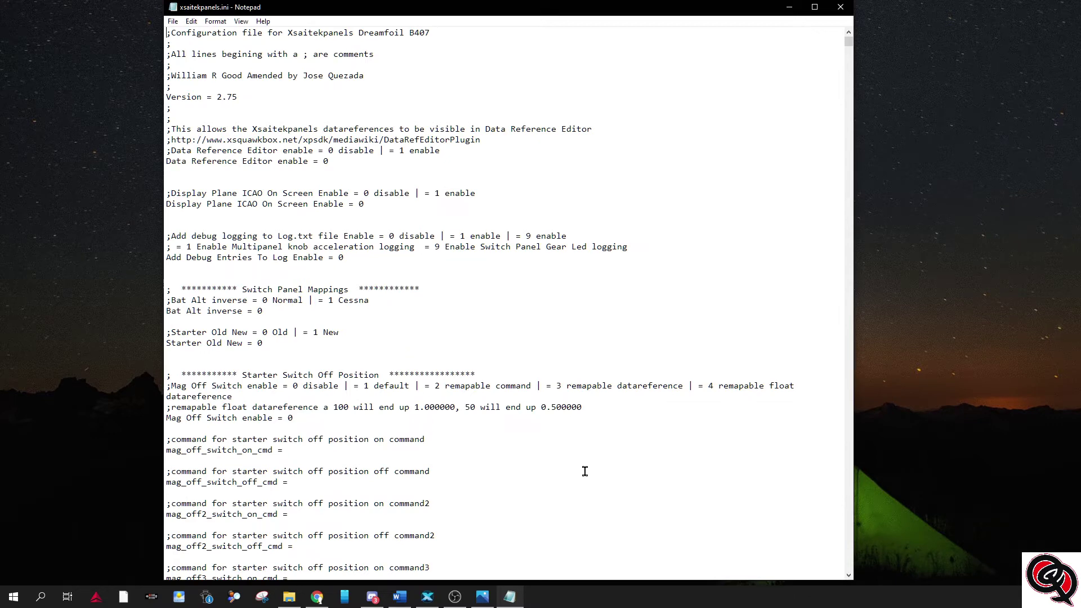
{"action": "scroll", "coordinate": [499, 439], "scroll_direction": "down", "scroll_amount": 20}
{"action": "scroll", "coordinate": [501, 441], "scroll_direction": "down", "scroll_amount": 20}
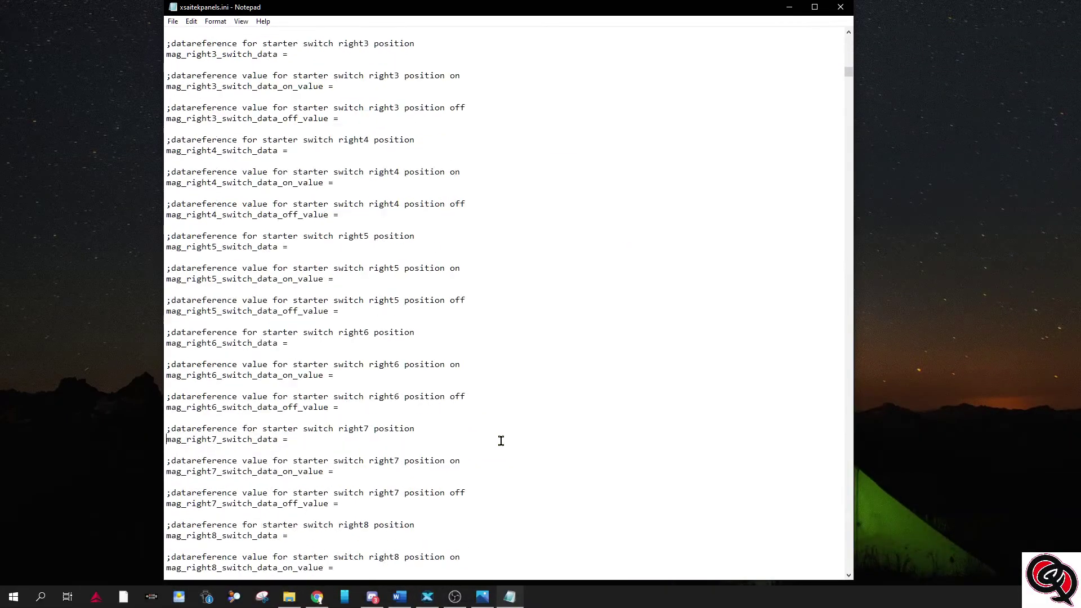
{"action": "scroll", "coordinate": [501, 441], "scroll_direction": "down", "scroll_amount": 20}
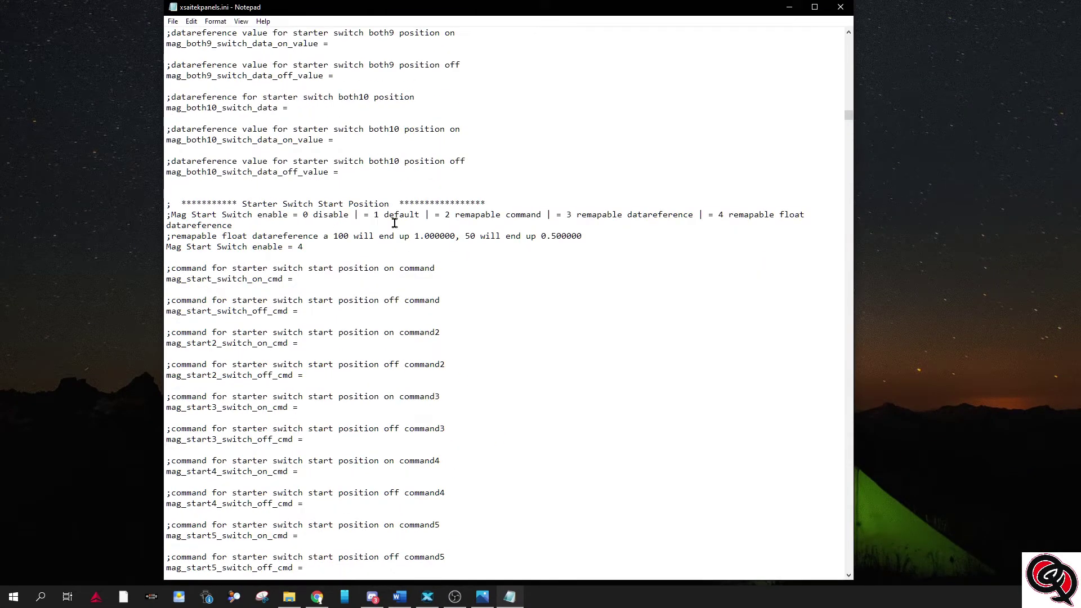
- Highlight the "4 remapable float" and "2 remapable command" options and the Mag Start Switch enable value
{"action": "left_click_drag", "start_coordinate": [719, 215], "coordinate": [809, 215]}
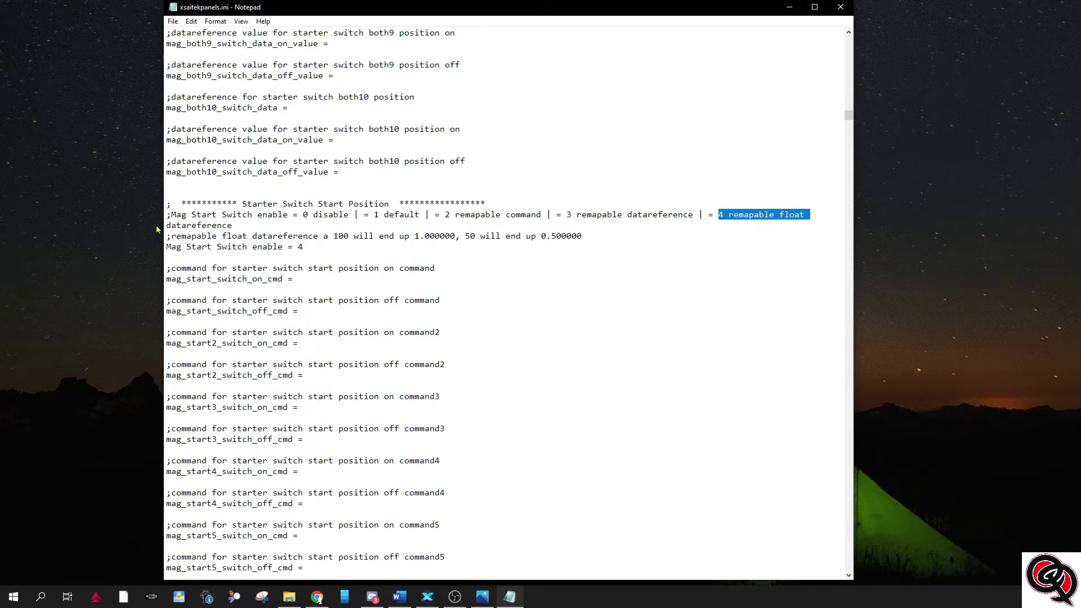
{"action": "left_click_drag", "start_coordinate": [292, 247], "coordinate": [307, 247]}
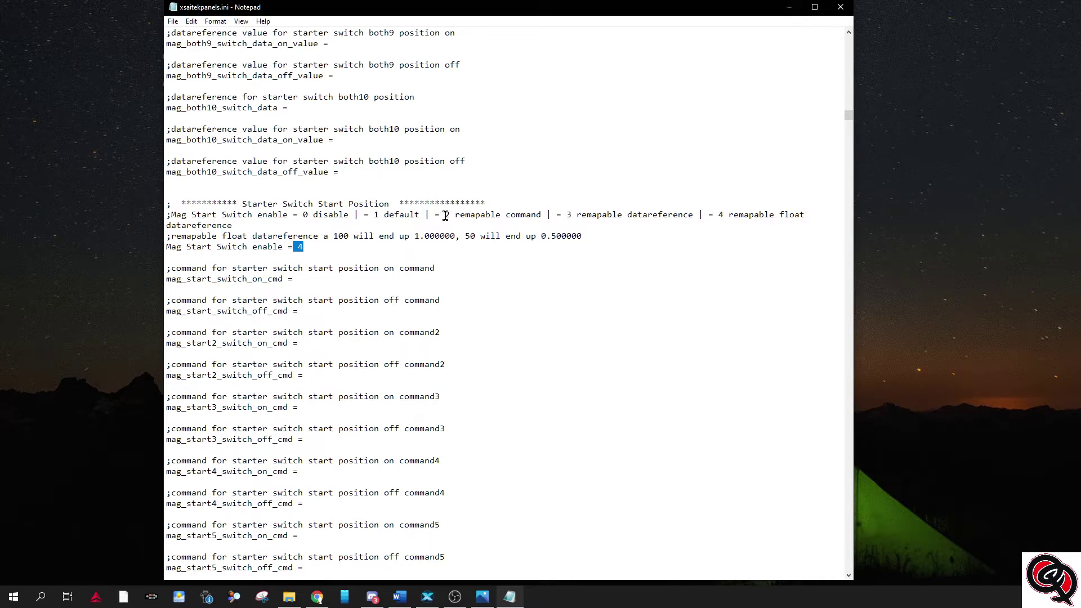
{"action": "left_click_drag", "start_coordinate": [441, 216], "coordinate": [539, 218]}
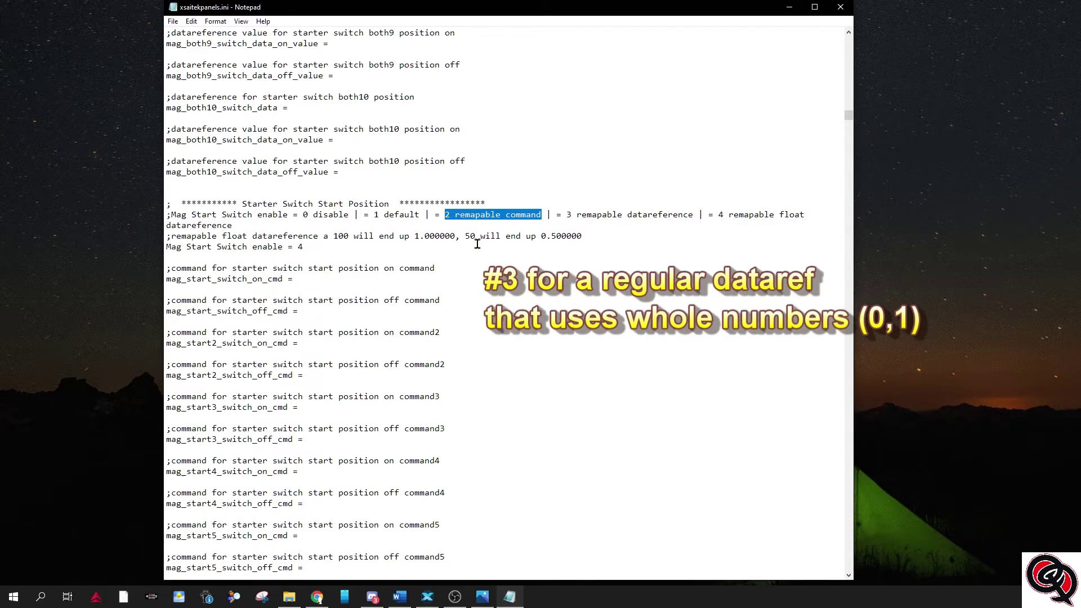
{"action": "left_click_drag", "start_coordinate": [294, 247], "coordinate": [305, 246]}
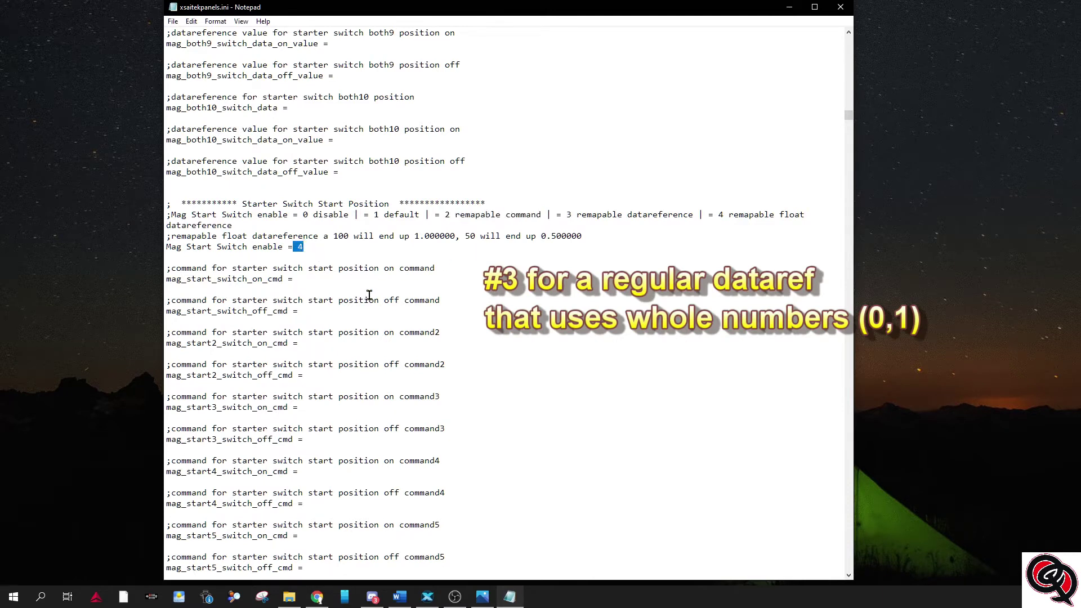
- Review the start position command entries, and highlight the mag_start_switch_data dataref with its on and off values
{"action": "left_click", "coordinate": [295, 280]}
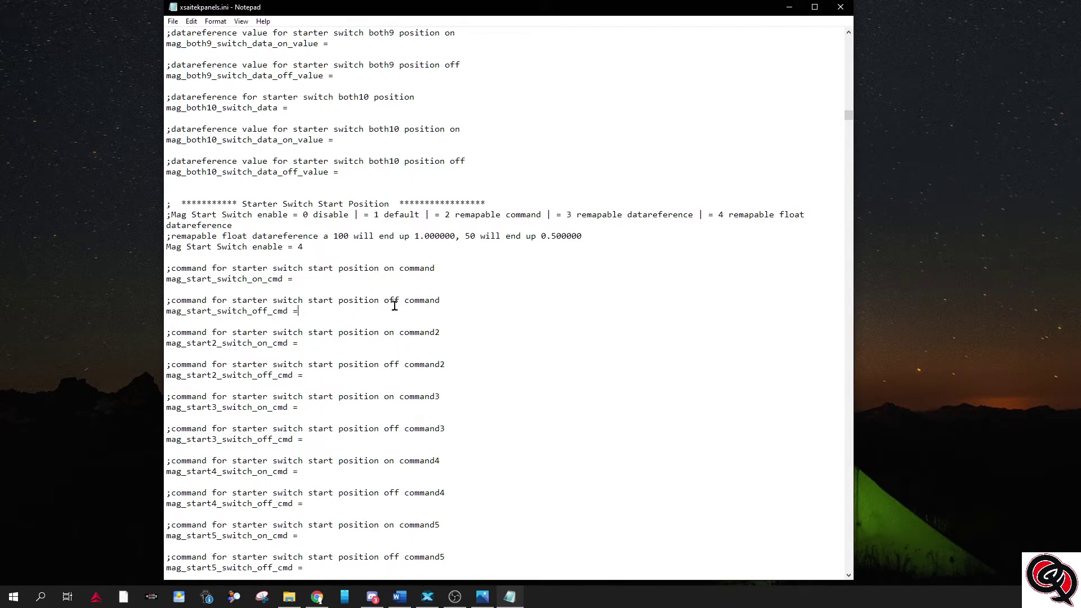
{"action": "scroll", "coordinate": [398, 383], "scroll_direction": "down", "scroll_amount": 3}
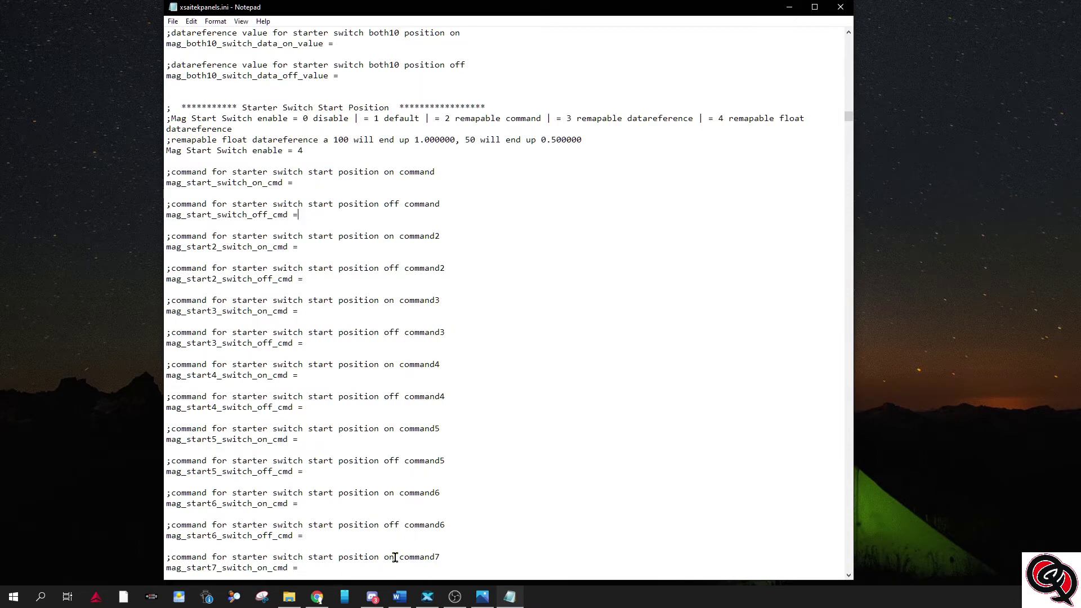
{"action": "scroll", "coordinate": [420, 305], "scroll_direction": "down", "scroll_amount": 1}
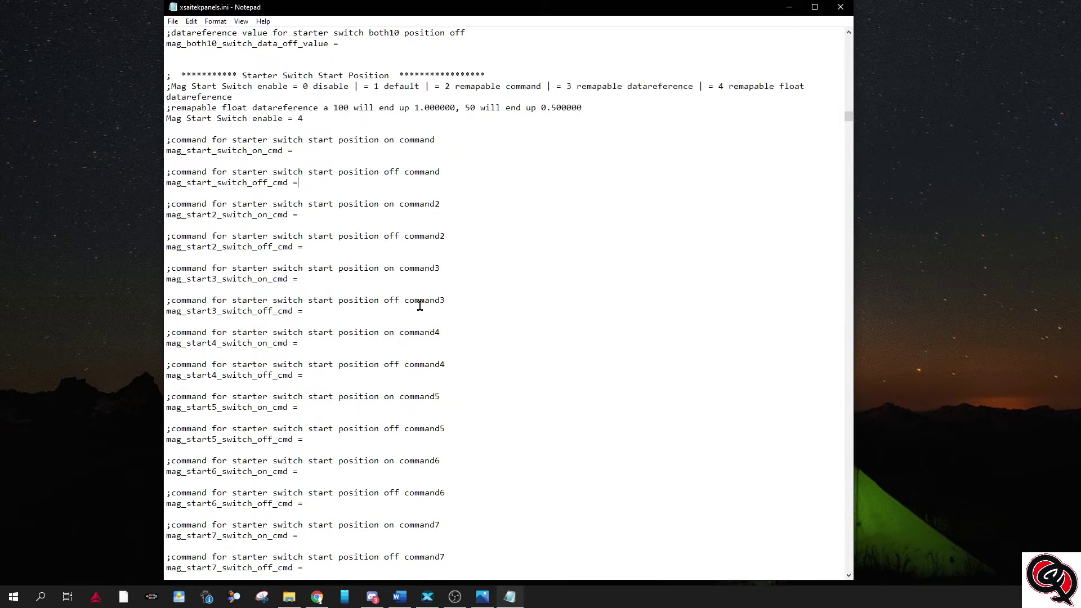
{"action": "scroll", "coordinate": [420, 305], "scroll_direction": "down", "scroll_amount": 9}
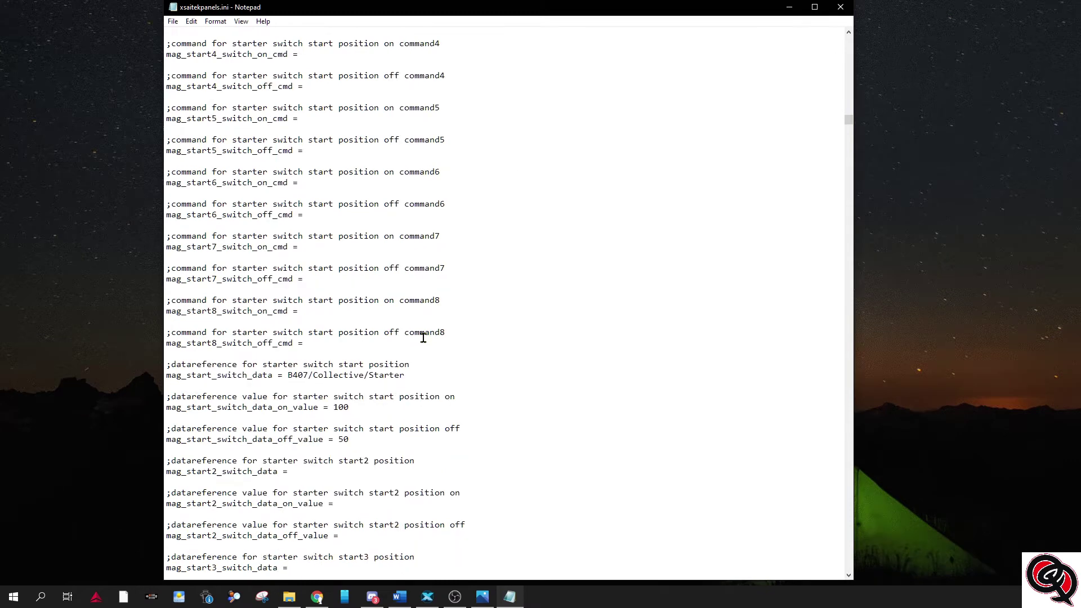
{"action": "scroll", "coordinate": [424, 338], "scroll_direction": "down", "scroll_amount": 2}
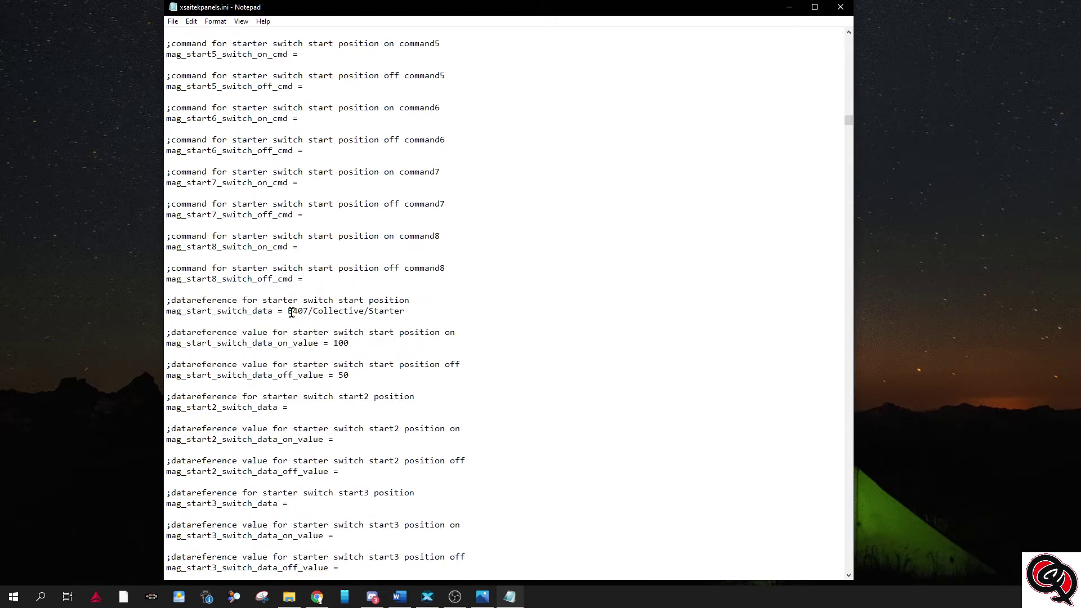
{"action": "left_click_drag", "start_coordinate": [287, 312], "coordinate": [405, 312]}
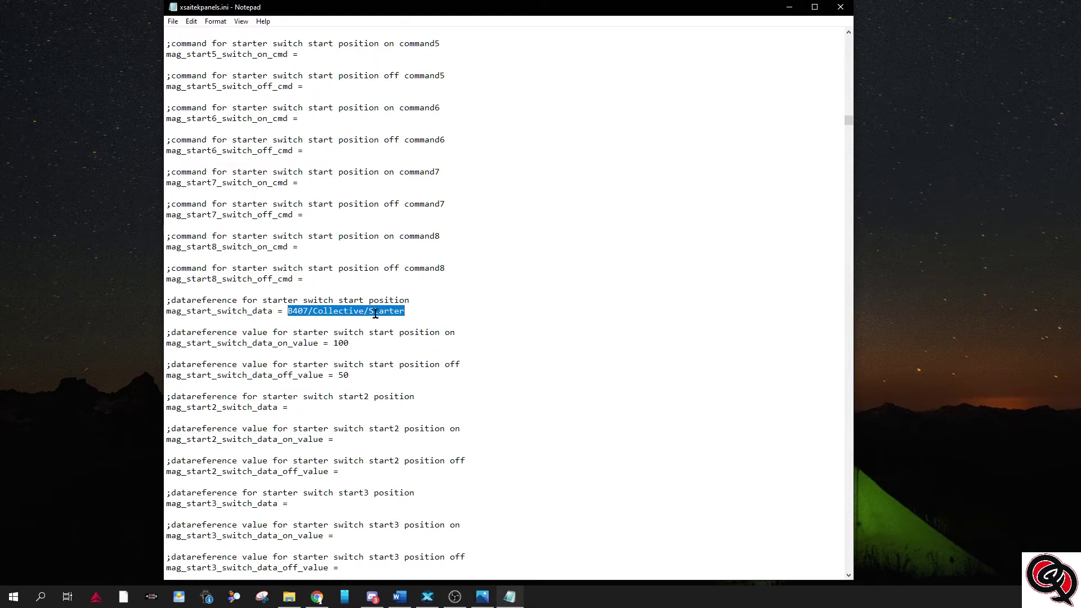
{"action": "left_click_drag", "start_coordinate": [333, 343], "coordinate": [354, 377]}
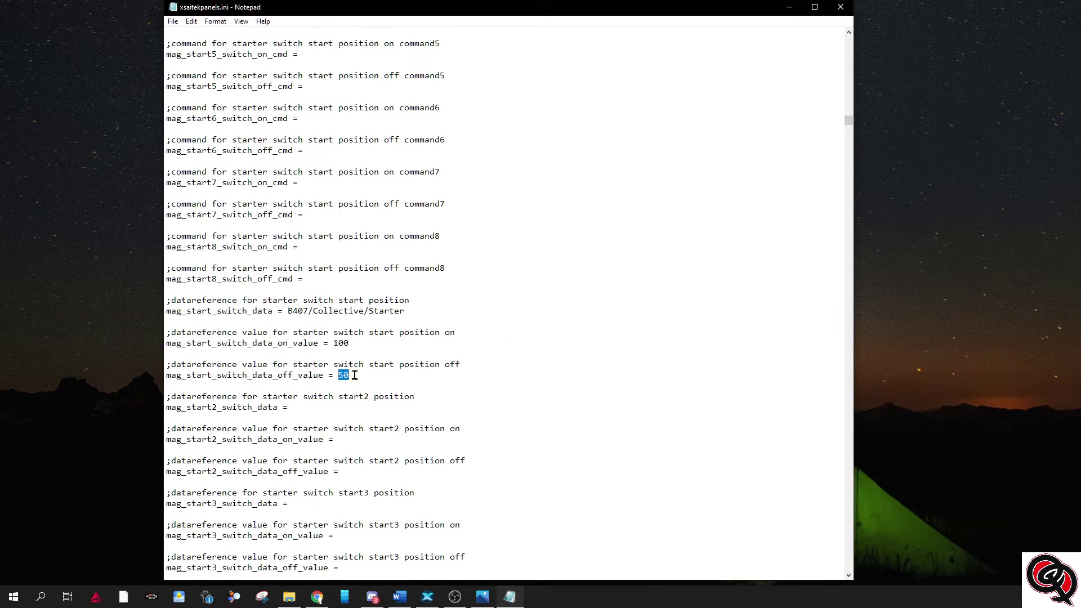
- Go back to the Starter Switch Start Position header and highlight the note on remapable float datareference values
{"action": "scroll", "coordinate": [446, 369], "scroll_direction": "up", "scroll_amount": 15}
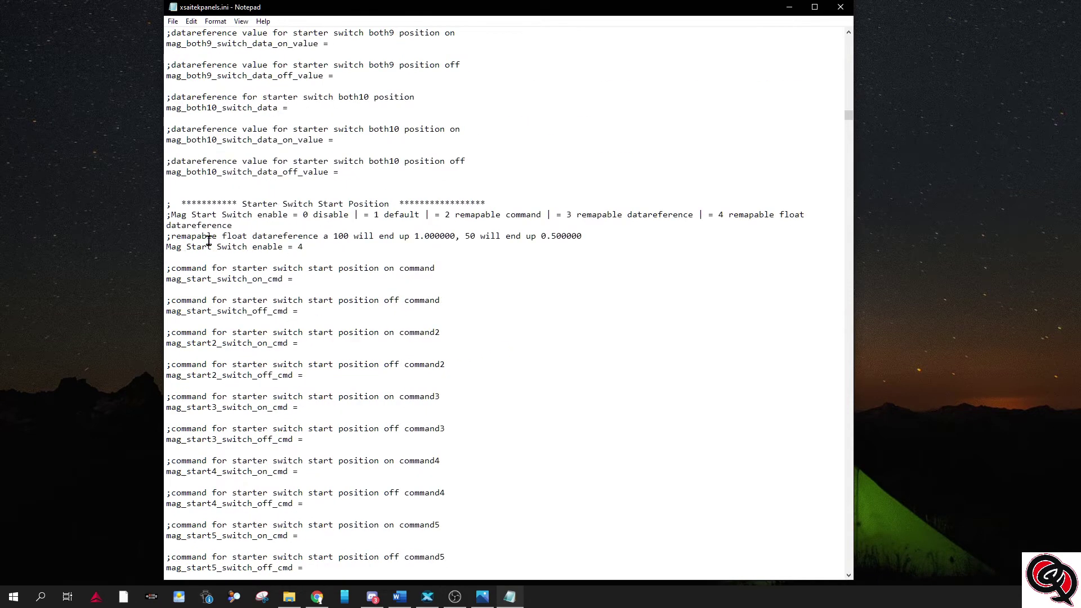
{"action": "left_click_drag", "start_coordinate": [175, 235], "coordinate": [583, 236]}
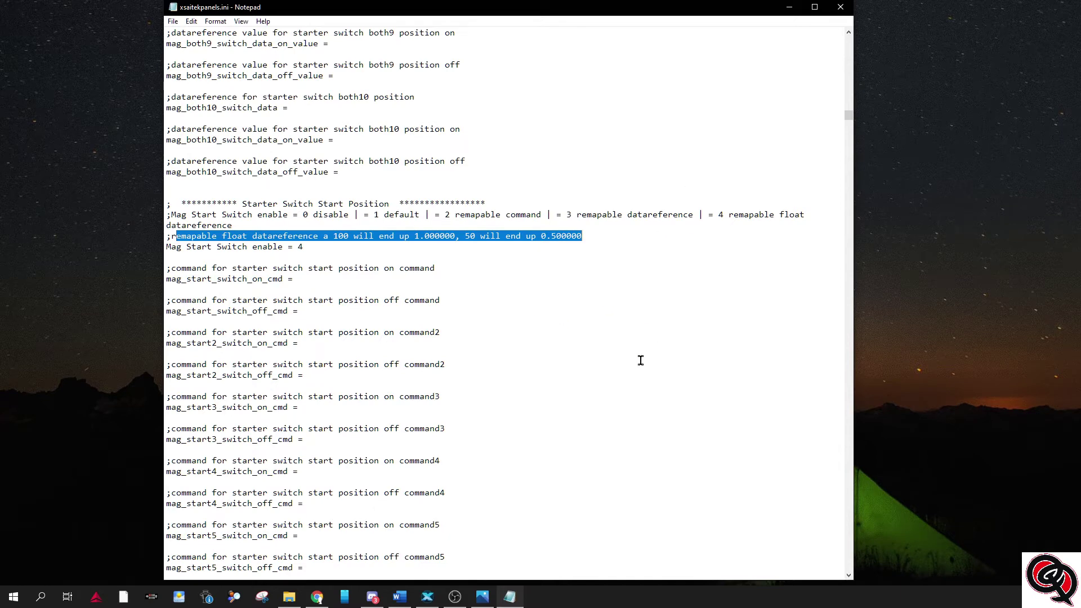
{"action": "scroll", "coordinate": [661, 376], "scroll_direction": "up", "scroll_amount": 9}
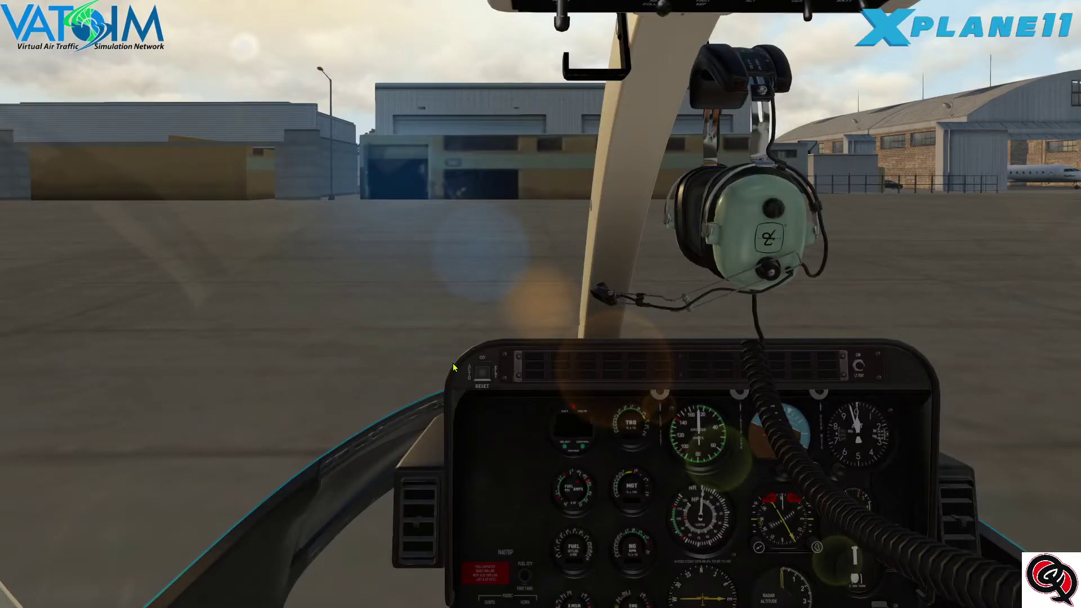
- In X-Plane, open DataRefTool's command viewer, limit it to changed items, and move its window clear of the instrument panel
{"action": "left_click", "coordinate": [164, 8]}
{"action": "mouse_move", "coordinate": [173, 39]}
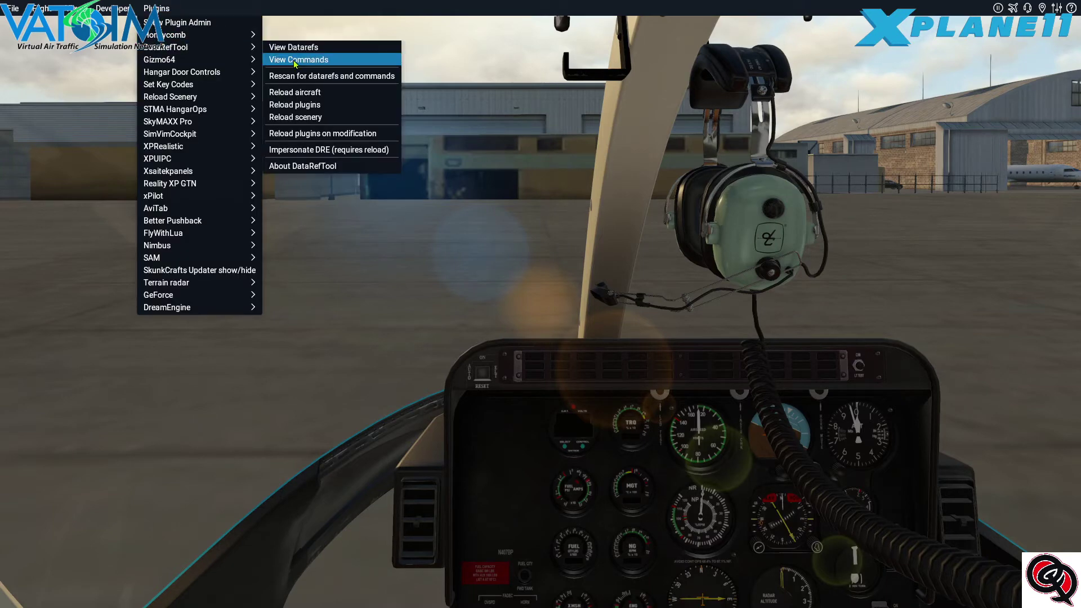
{"action": "left_click", "coordinate": [295, 61]}
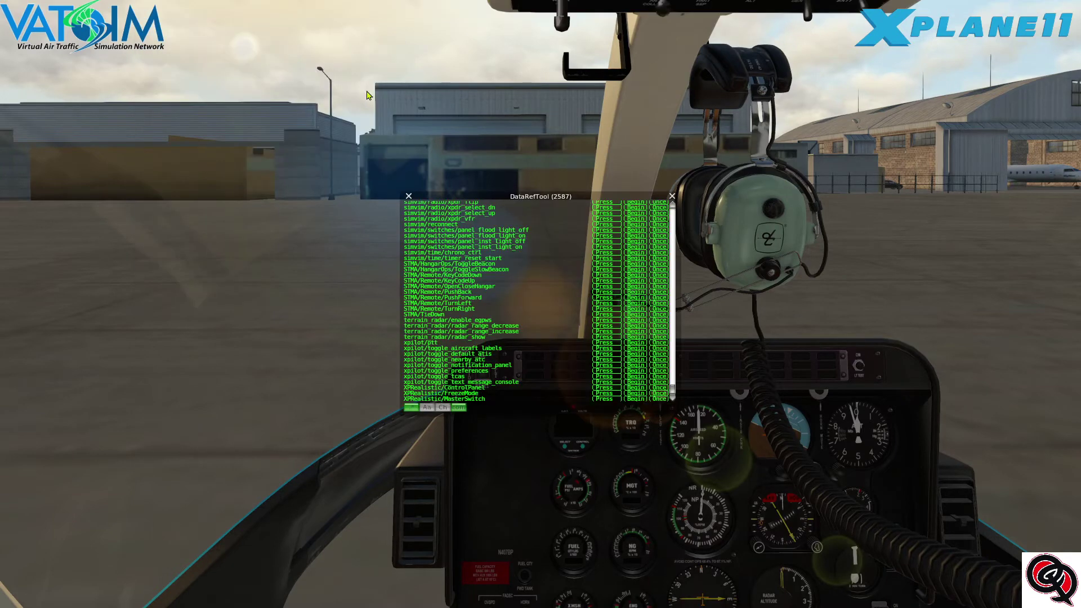
{"action": "left_click", "coordinate": [444, 407]}
{"action": "left_click_drag", "start_coordinate": [493, 199], "coordinate": [245, 200]}
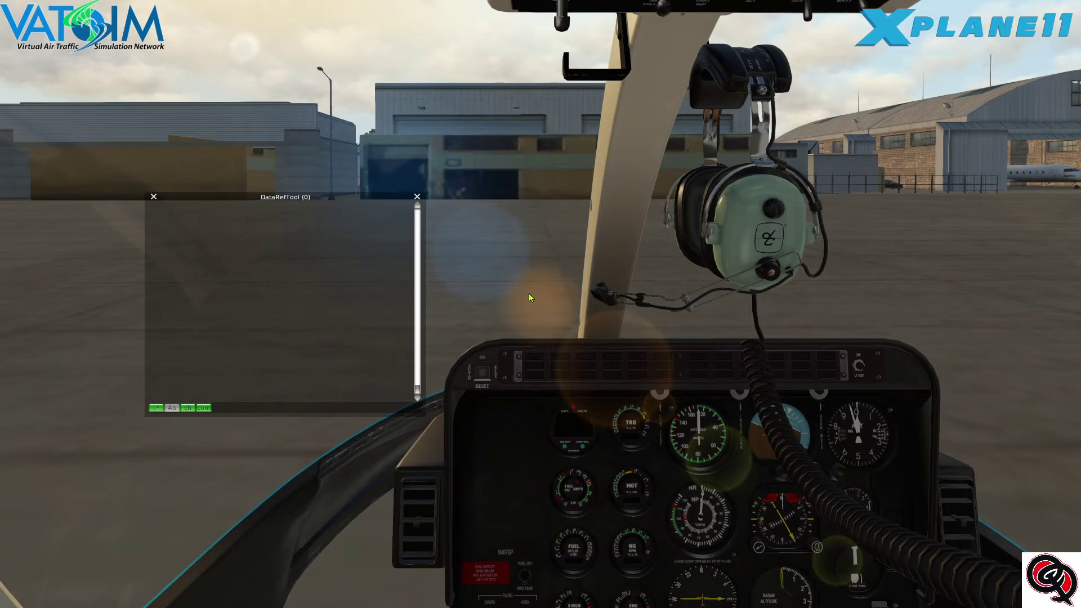
- Move the cockpit view to the collective head and operate the START switch to check which commands it triggers
{"action": "key", "text": "KP_2"}
{"action": "key", "text": "shift+KP_1"}
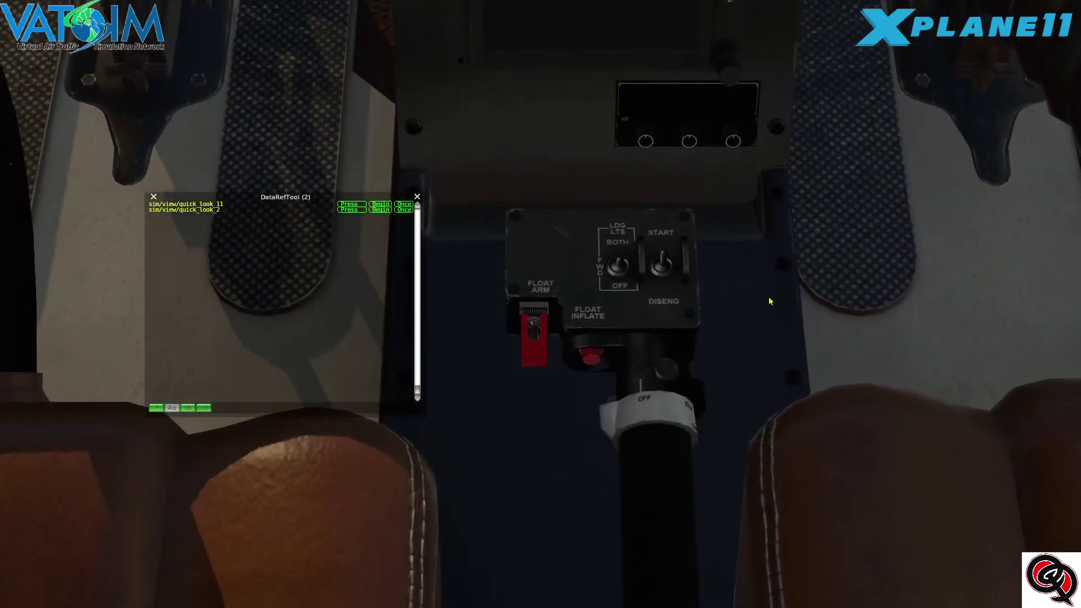
{"action": "left_click", "coordinate": [668, 262]}
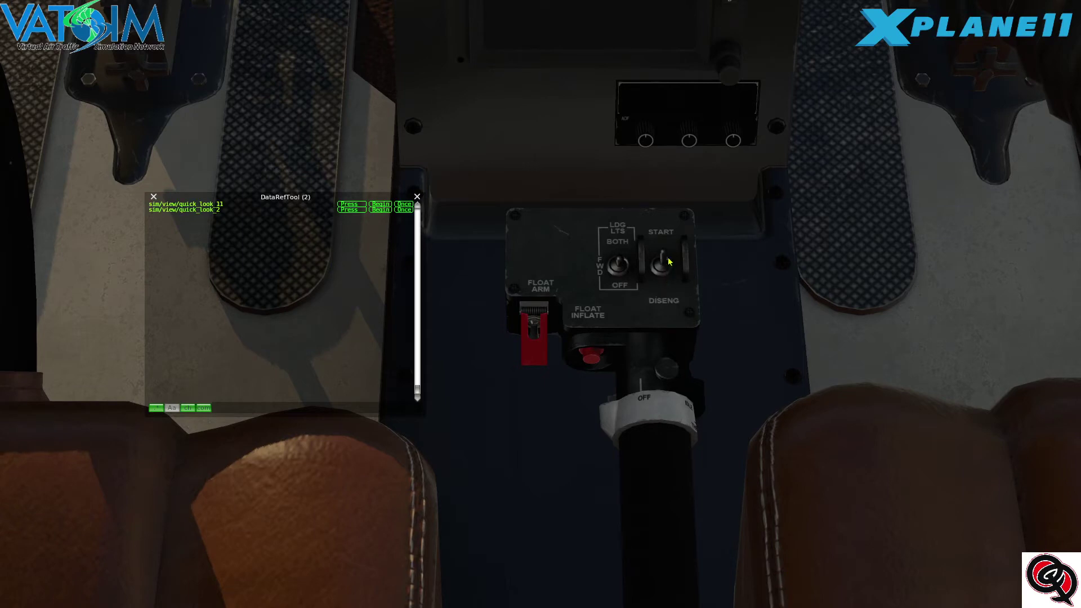
{"action": "left_click", "coordinate": [663, 255]}
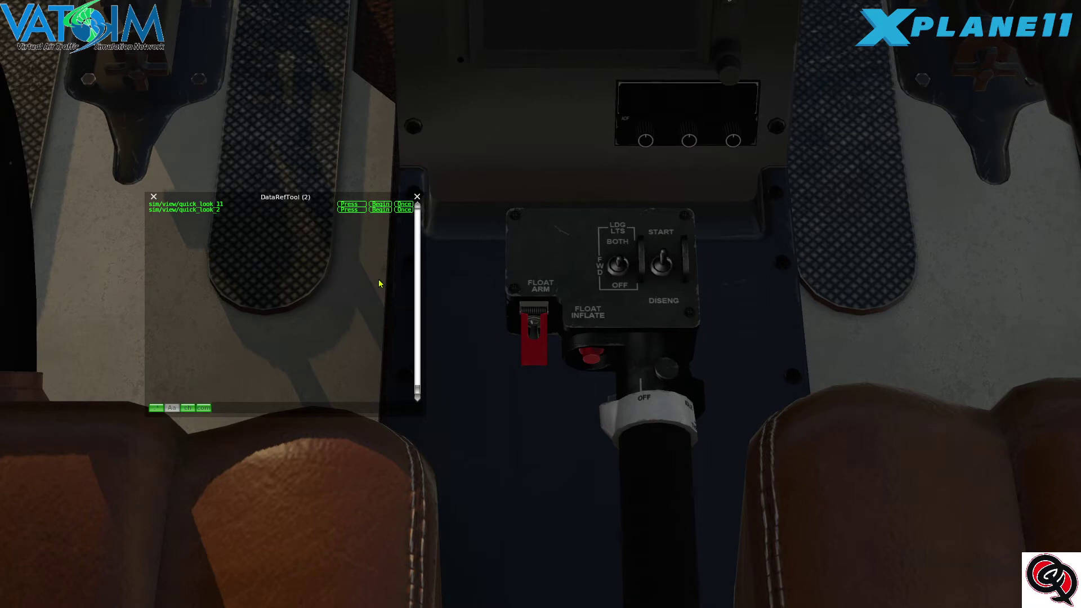
- Switch the DataRefTool list from commands to datarefs, bring up the B407 entries, and toggle the search mode filter off and on
{"action": "left_click", "coordinate": [202, 408]}
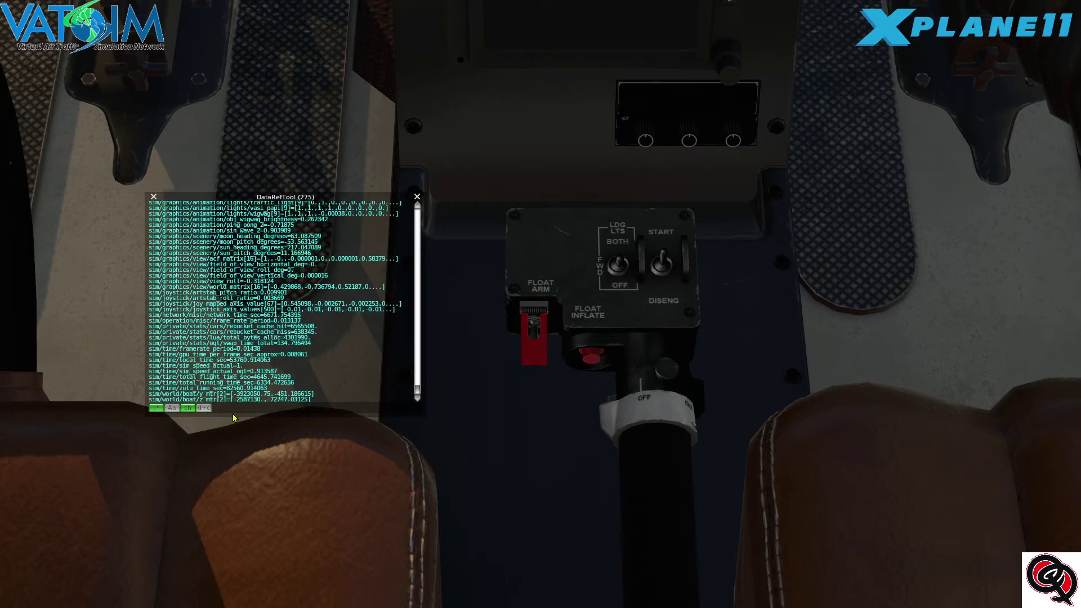
{"action": "left_click", "coordinate": [202, 408]}
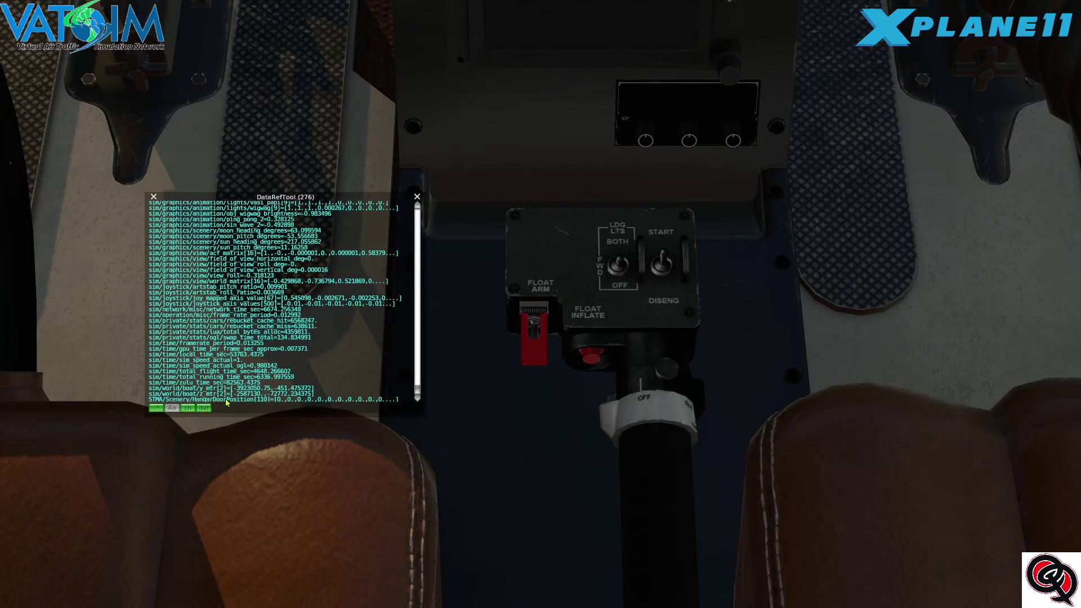
{"action": "left_click_drag", "start_coordinate": [417, 391], "coordinate": [418, 211]}
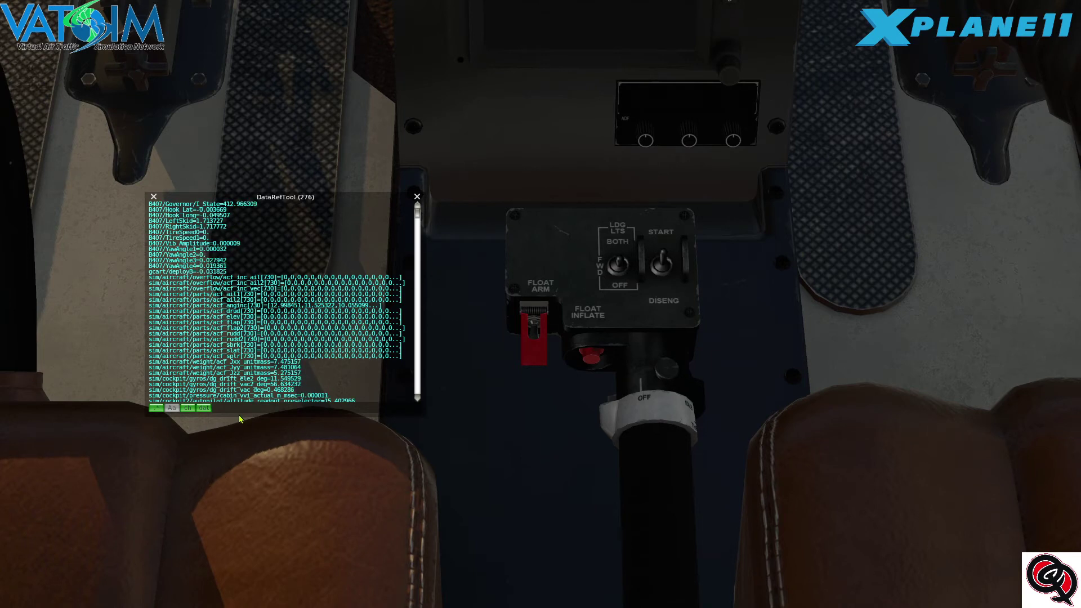
{"action": "left_click", "coordinate": [155, 409]}
{"action": "left_click", "coordinate": [155, 409]}
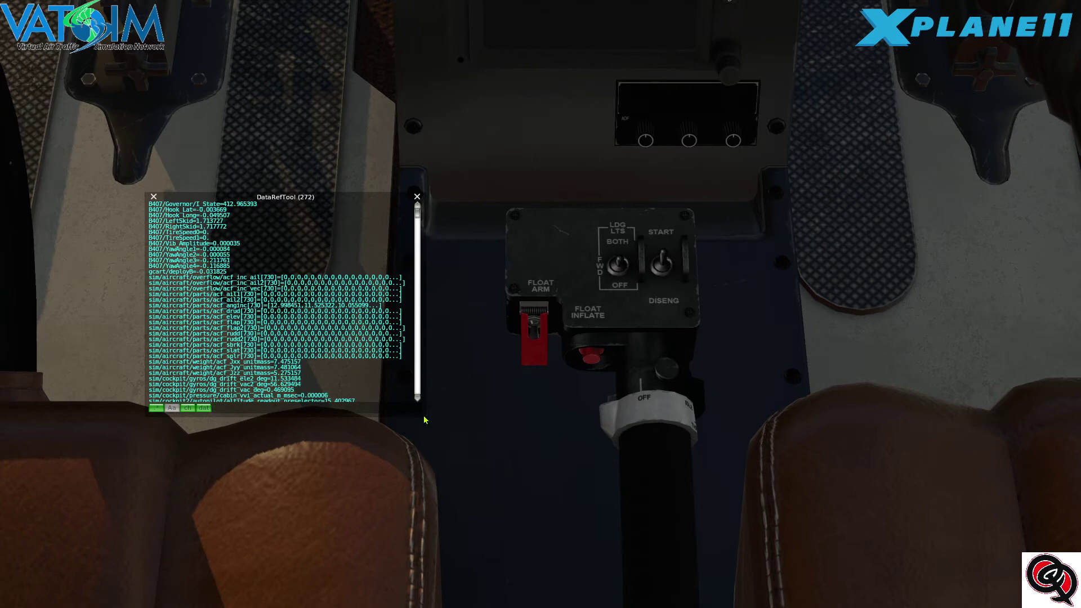
- Filter the DataRefTool dataref list by start and operate the collective's START switch to find its dataref
{"action": "type", "text": "s"}
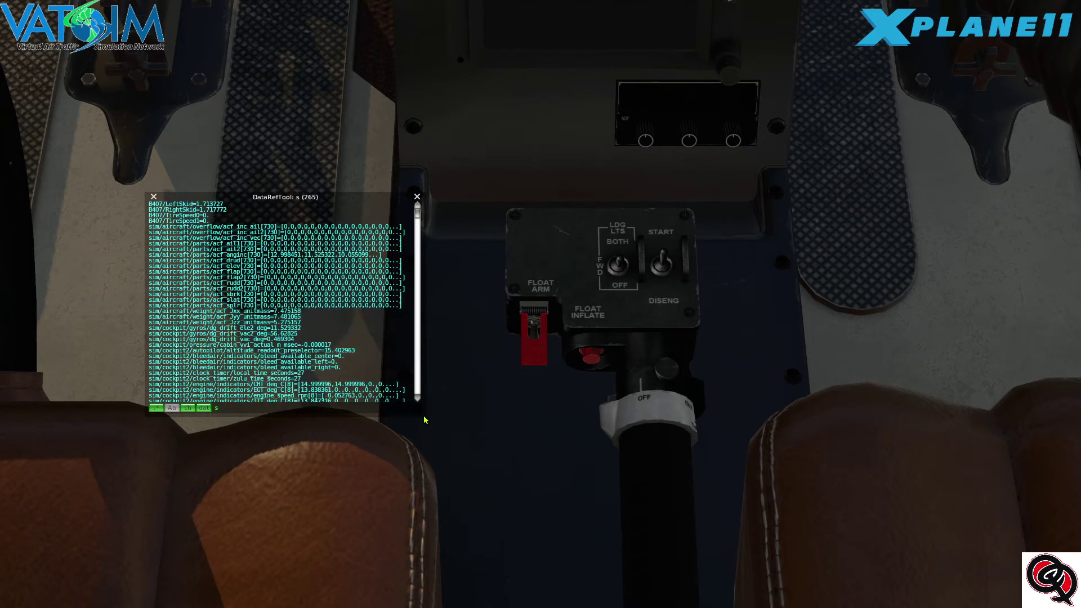
{"action": "type", "text": "tart"}
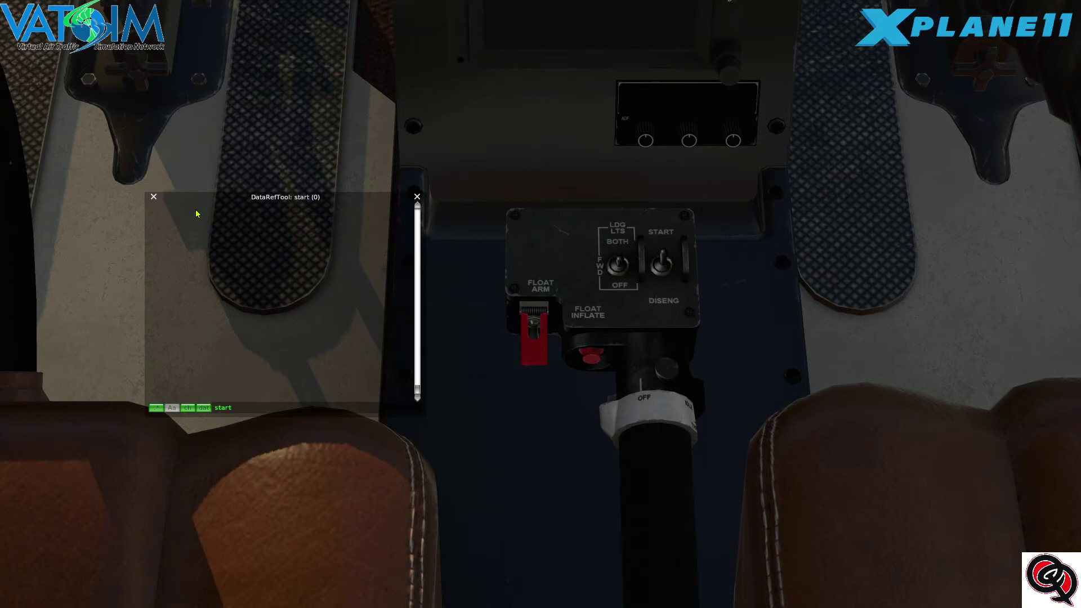
{"action": "left_click", "coordinate": [663, 263]}
{"action": "left_click_drag", "start_coordinate": [663, 260], "coordinate": [701, 247]}
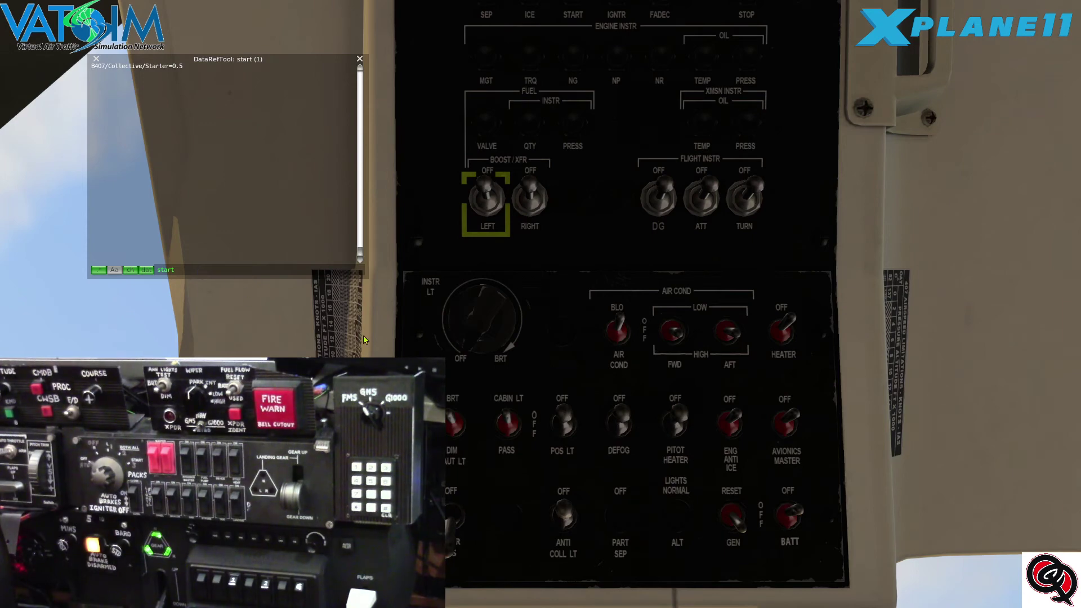
- Clear the start search and switch the DataRefTool list to commands, toggling the changed-items filter off and on
{"action": "key", "text": "BackSpace"}
{"action": "key", "text": "BackSpace"}
{"action": "key", "text": "BackSpace"}
{"action": "key", "text": "BackSpace"}
{"action": "key", "text": "BackSpace"}
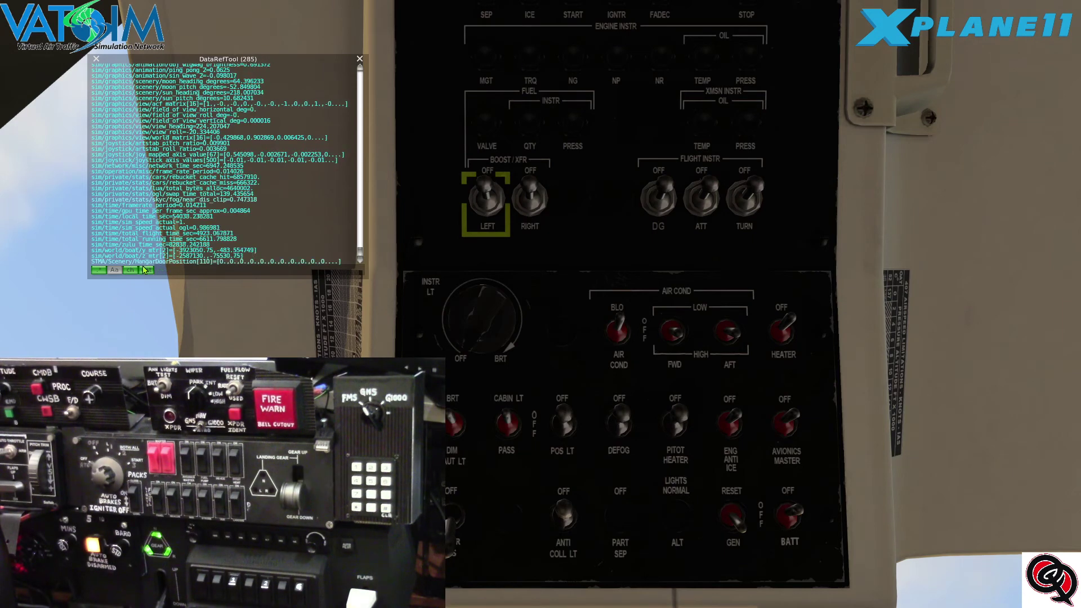
{"action": "left_click", "coordinate": [147, 270]}
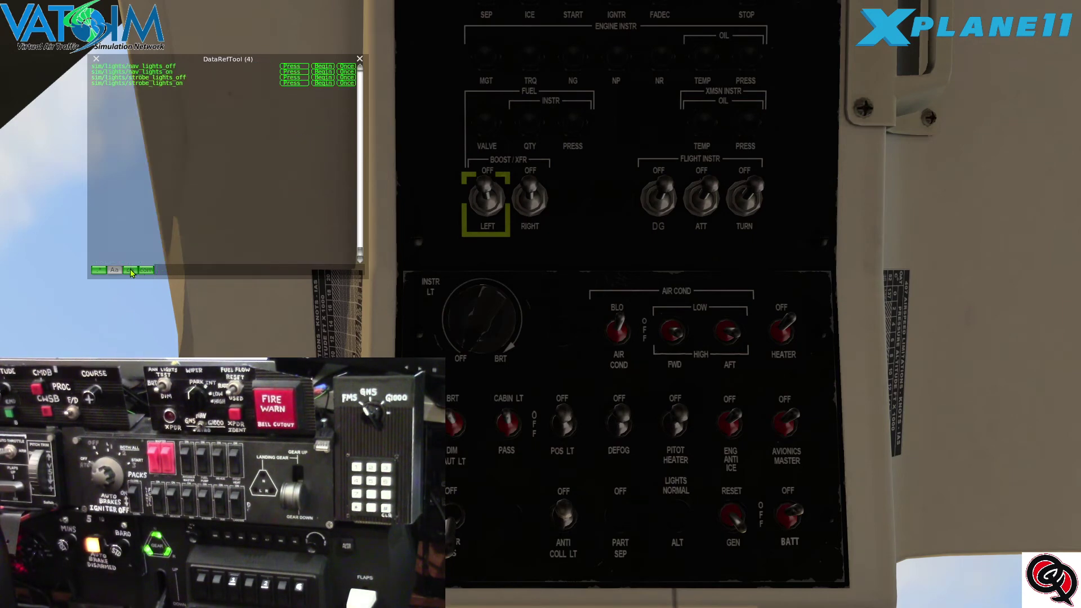
{"action": "left_click", "coordinate": [130, 270]}
{"action": "left_click", "coordinate": [130, 269]}
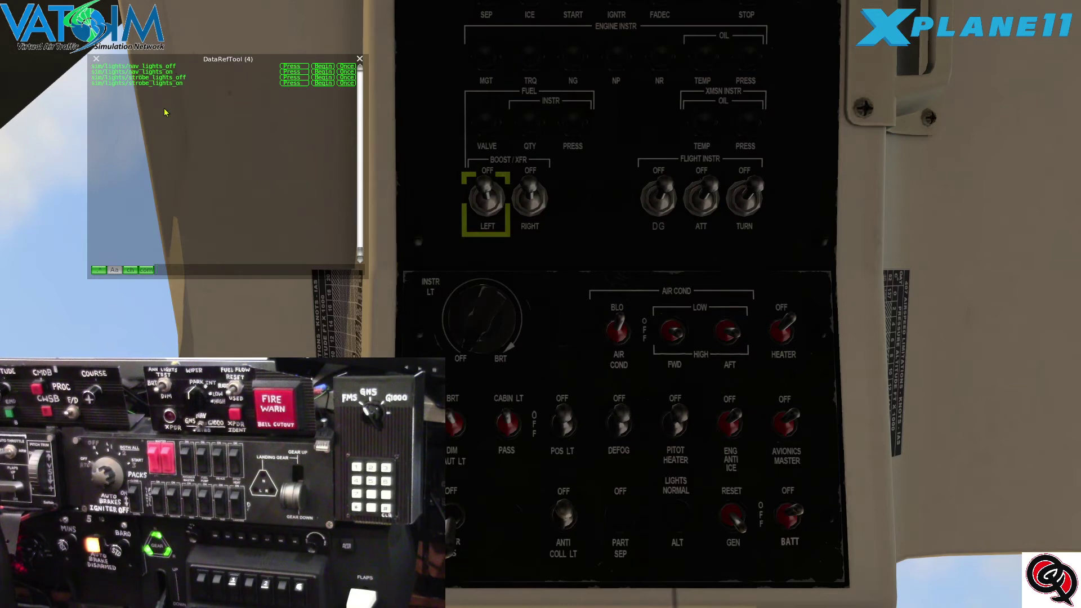
- Return the DataRefTool list to datarefs, search for pitot, and move the window closer to the overhead panel
{"action": "left_click", "coordinate": [147, 272]}
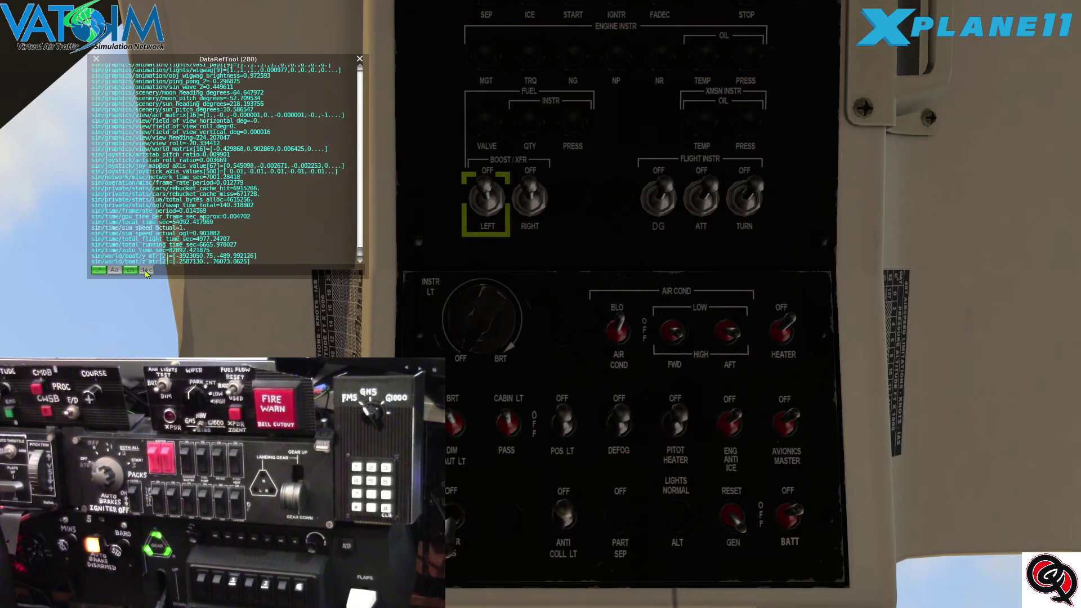
{"action": "left_click", "coordinate": [147, 271]}
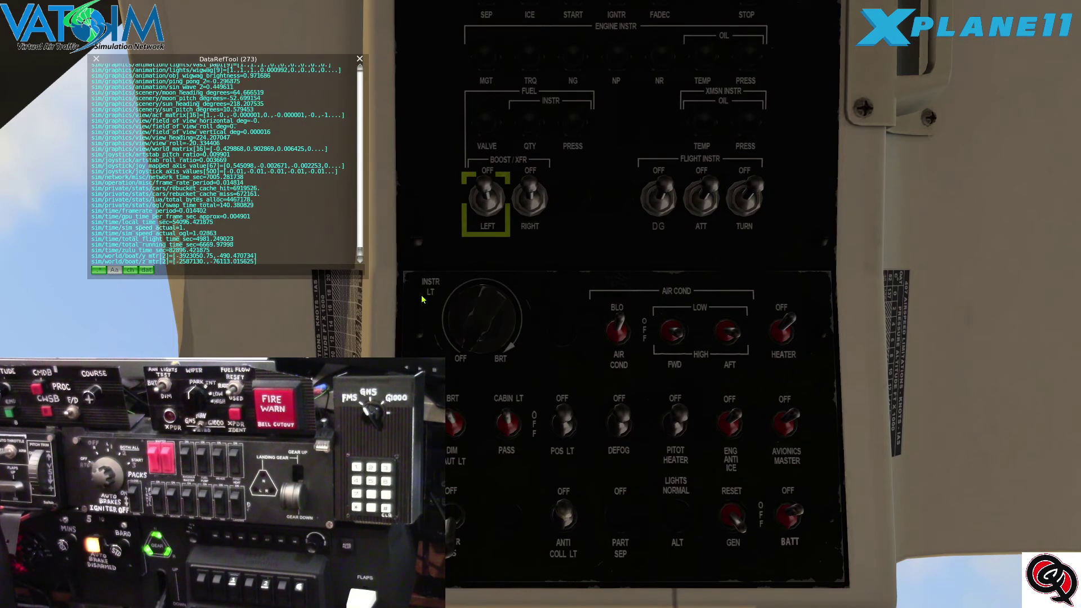
{"action": "type", "text": "p"}
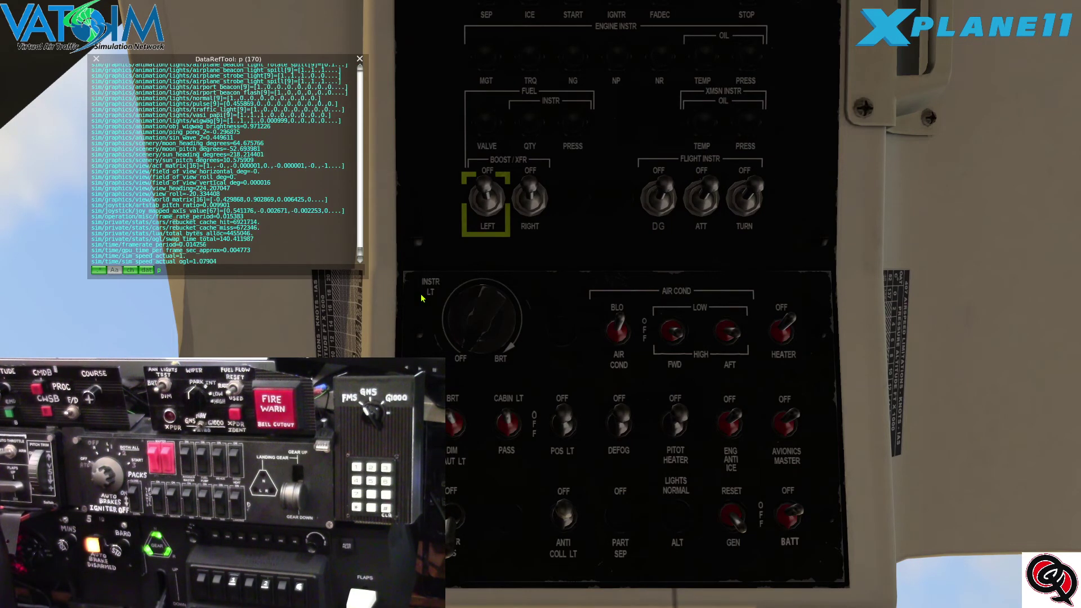
{"action": "type", "text": "itot"}
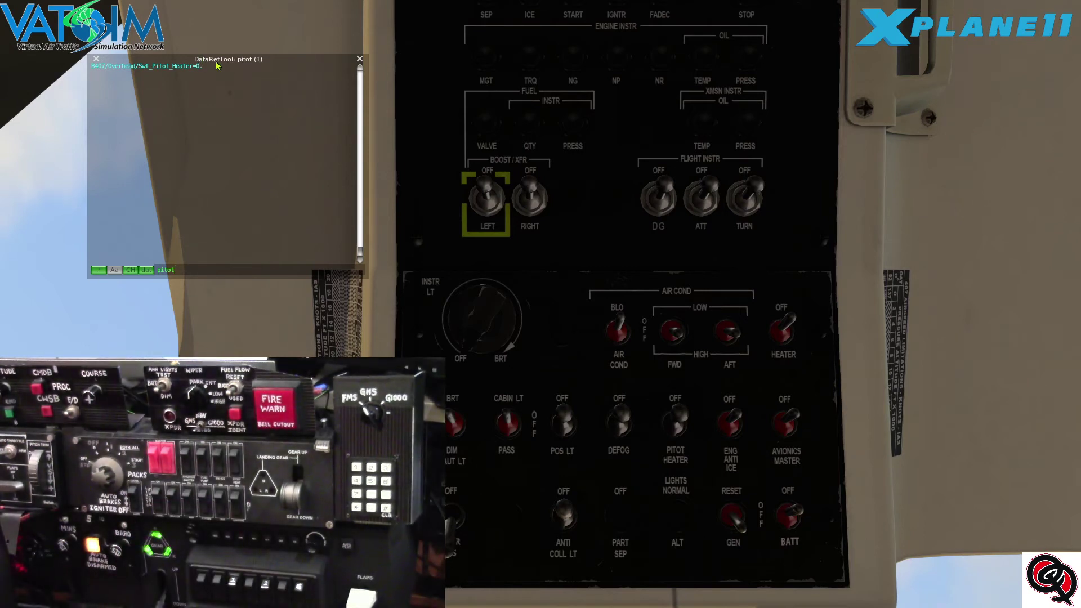
{"action": "left_click_drag", "start_coordinate": [227, 65], "coordinate": [294, 81]}
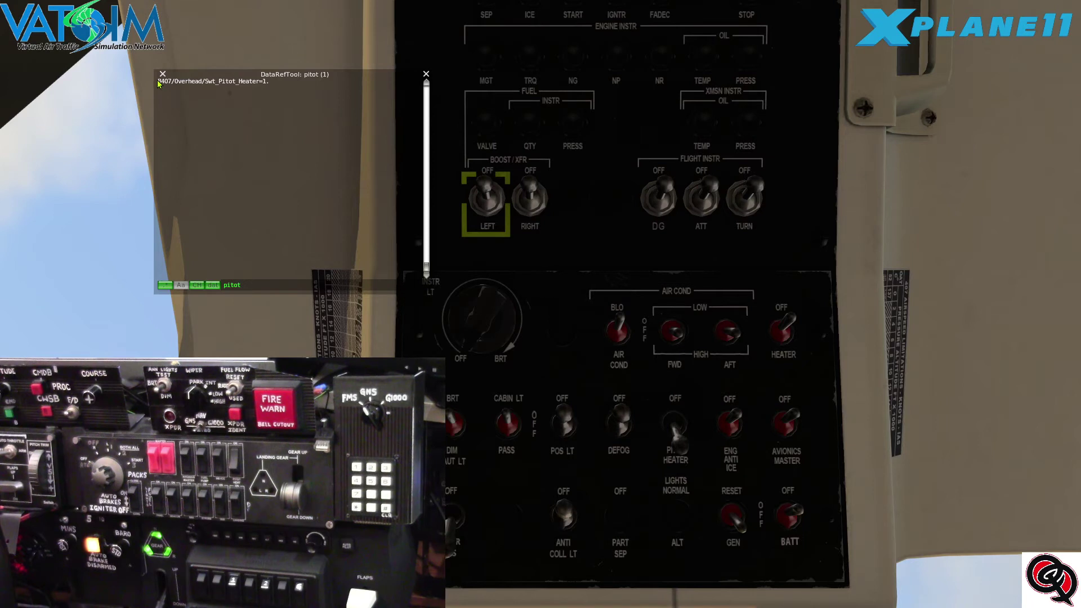
- Try out editing the value of the B407/Overhead/Swt_Pitot_Heater dataref, then leave the editing
{"action": "left_click", "coordinate": [276, 82]}
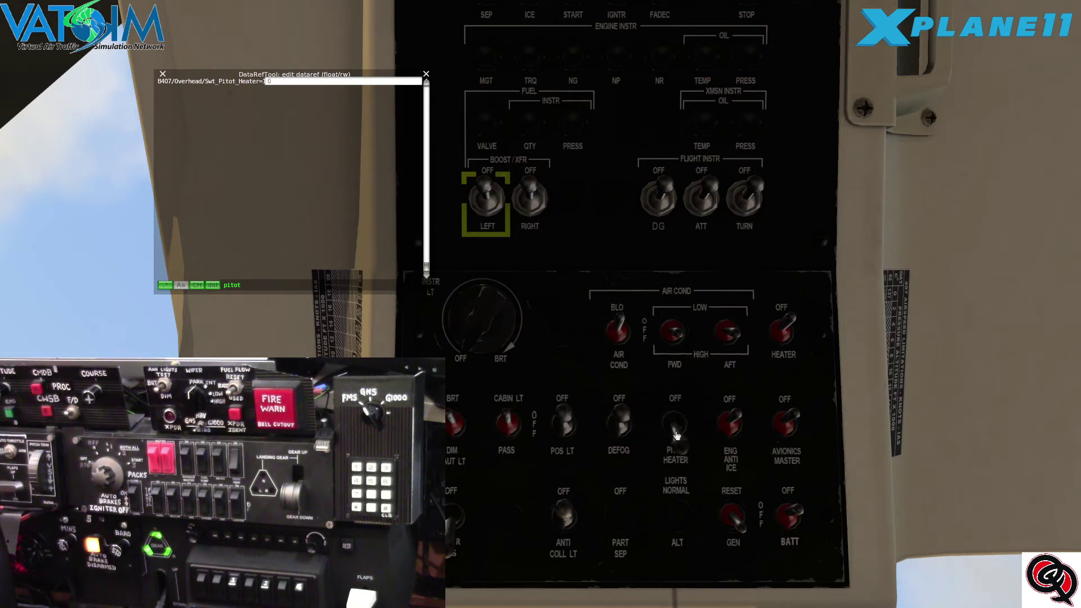
{"action": "left_click", "coordinate": [360, 271]}
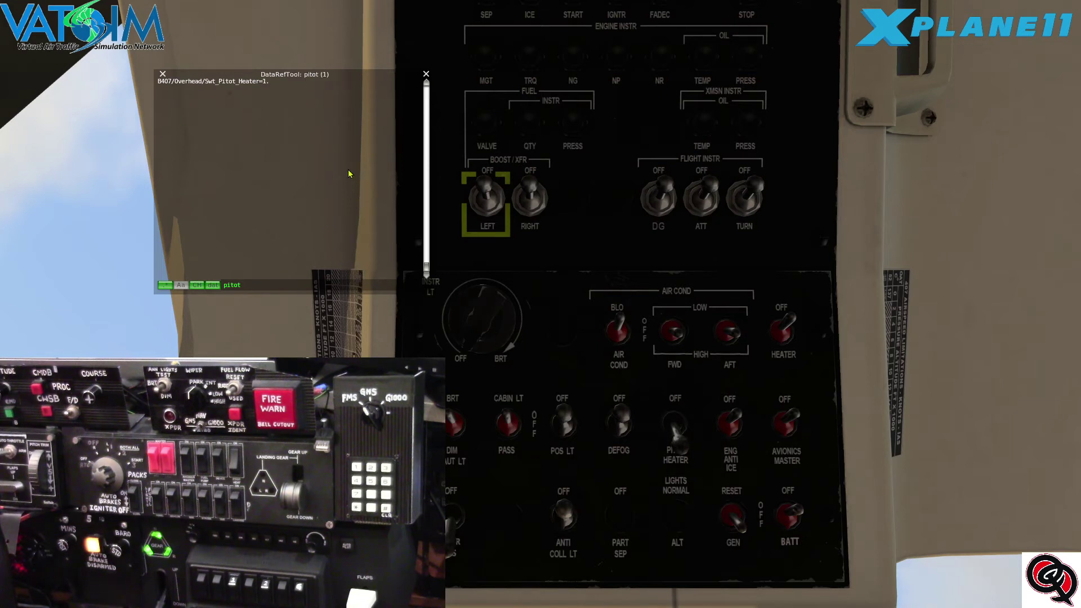
{"action": "left_click", "coordinate": [290, 83]}
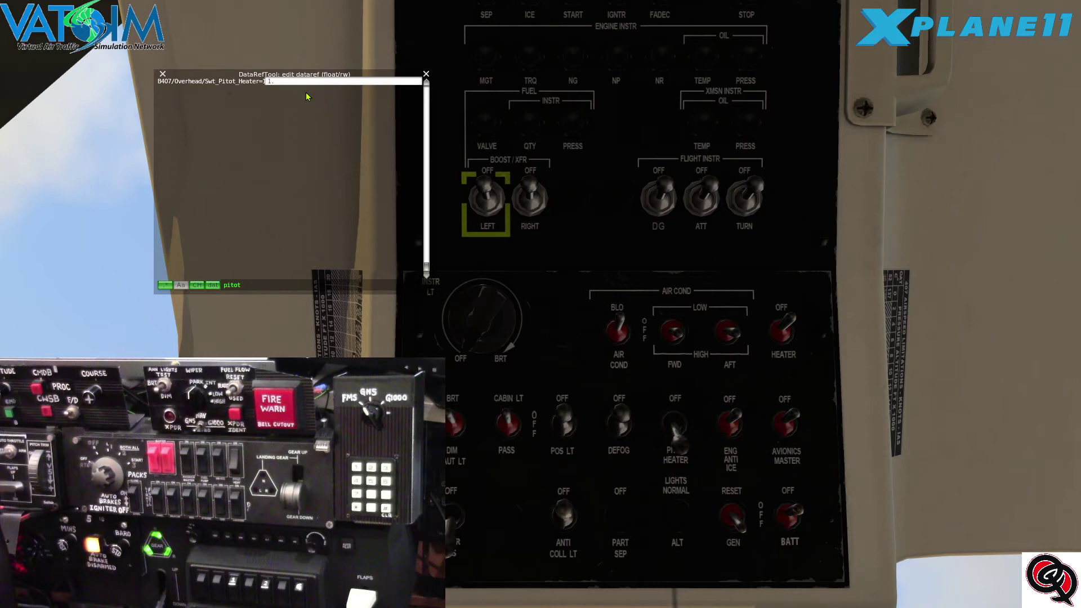
{"action": "key", "text": "BackSpace"}
{"action": "key", "text": "BackSpace"}
{"action": "left_click", "coordinate": [304, 234]}
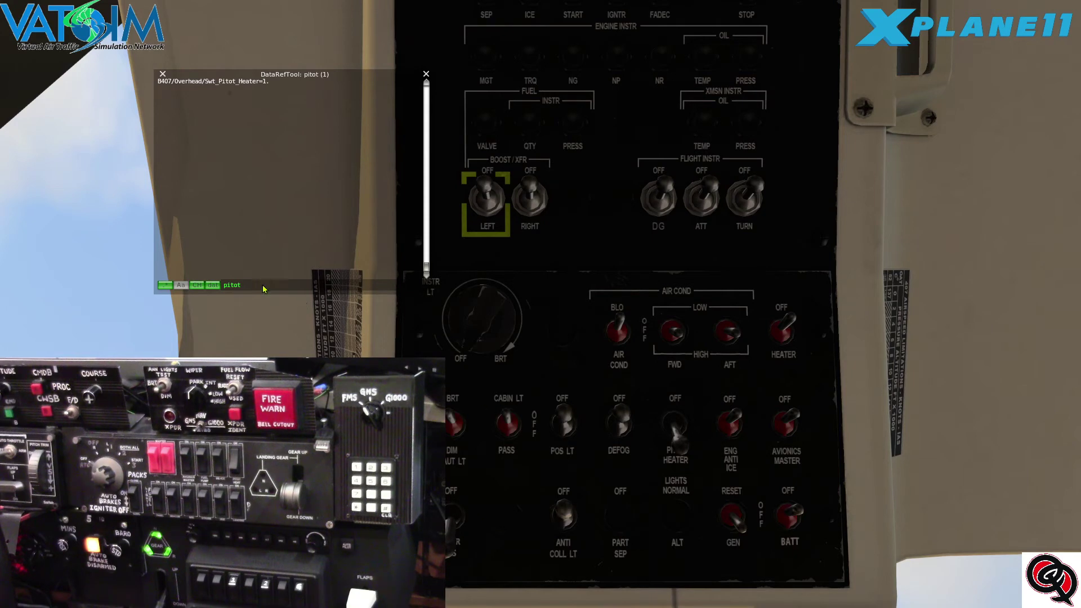
- Replace the pitot search with hyd and operate the overhead HYDR SYS switch to find its dataref
{"action": "key", "text": "BackSpace"}
{"action": "key", "text": "BackSpace"}
{"action": "key", "text": "BackSpace"}
{"action": "key", "text": "BackSpace"}
{"action": "key", "text": "BackSpace"}
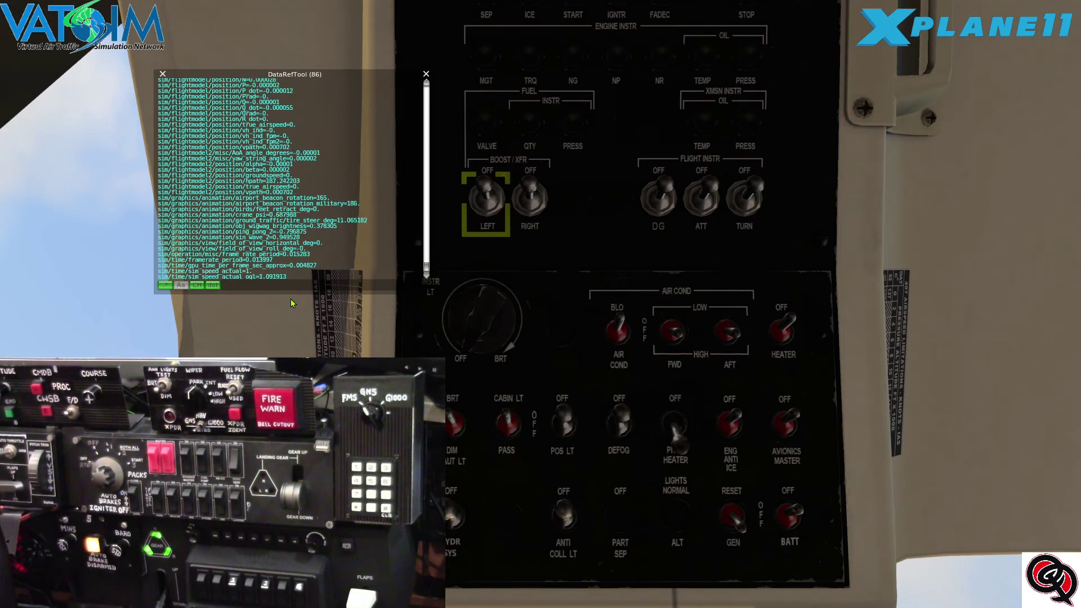
{"action": "type", "text": "hyd"}
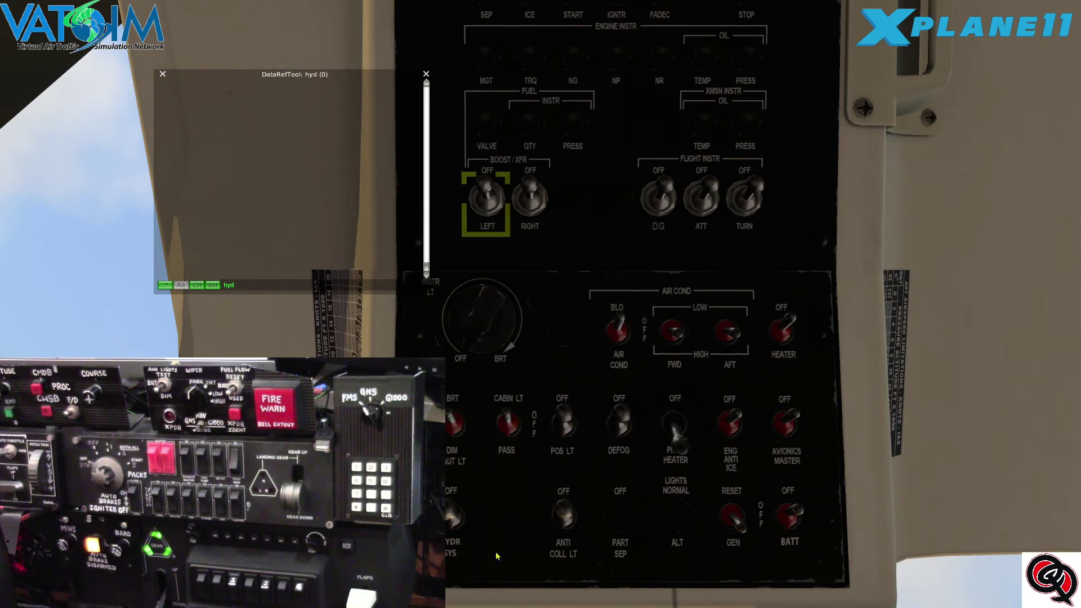
{"action": "left_click", "coordinate": [450, 529]}
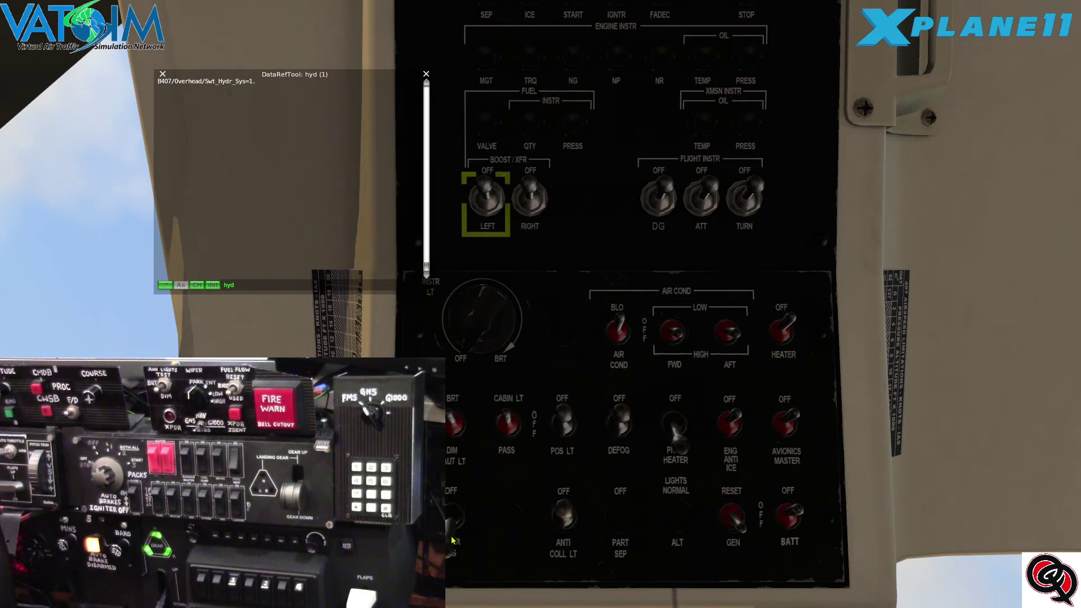
- Set the B407/Overhead/Swt_Hydr_Sys dataref to 0
{"action": "left_click", "coordinate": [265, 84]}
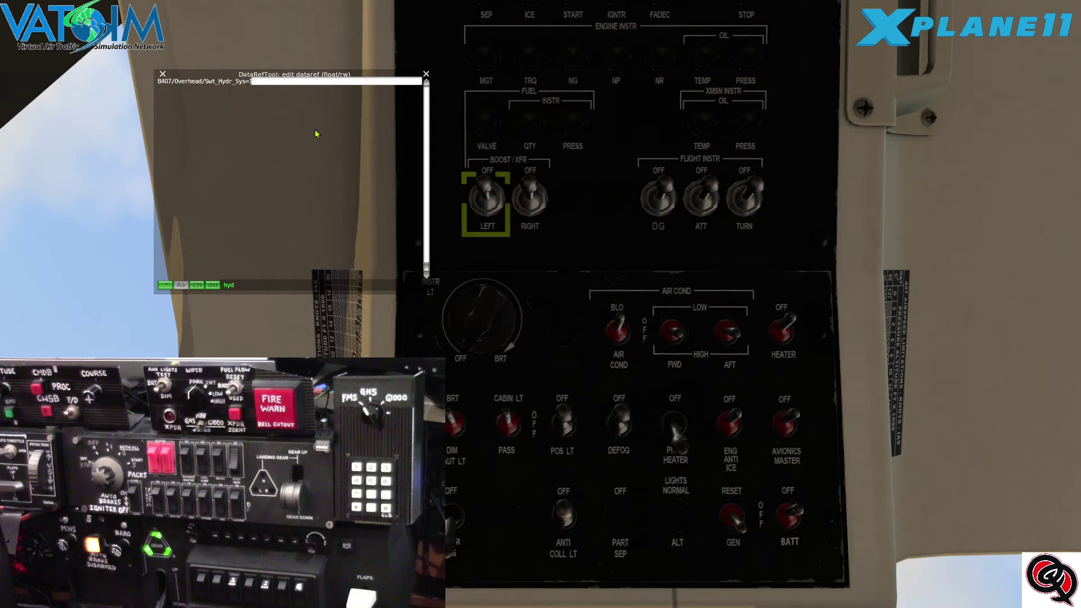
{"action": "type", "text": "0"}
{"action": "key", "text": "Return"}
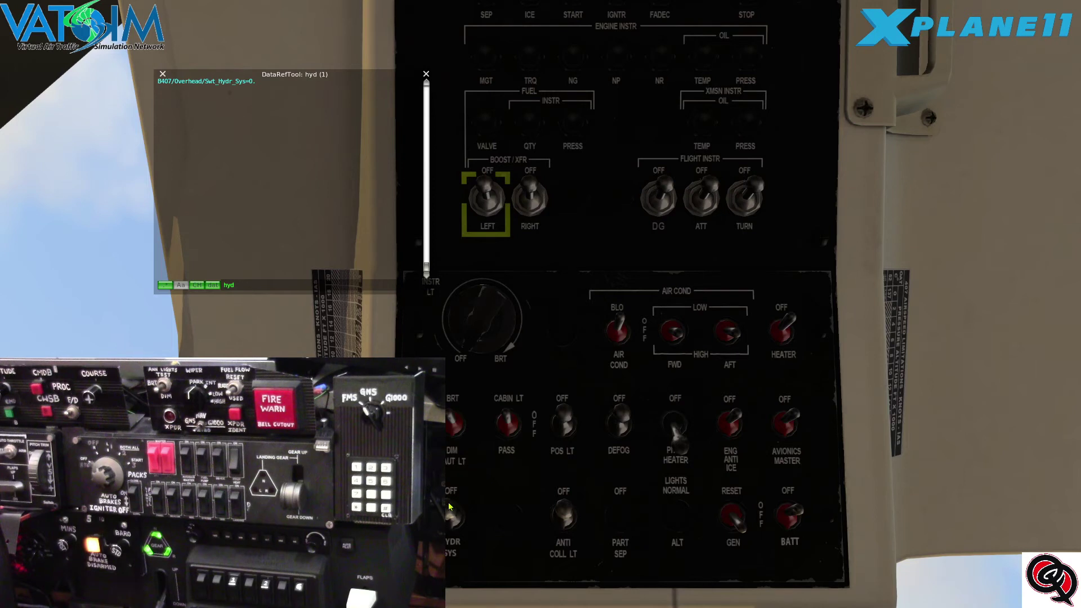
- Open the name and value of the B407/Overhead/Swt_Hydr_Sys dataref for editing
{"action": "left_click", "coordinate": [258, 83]}
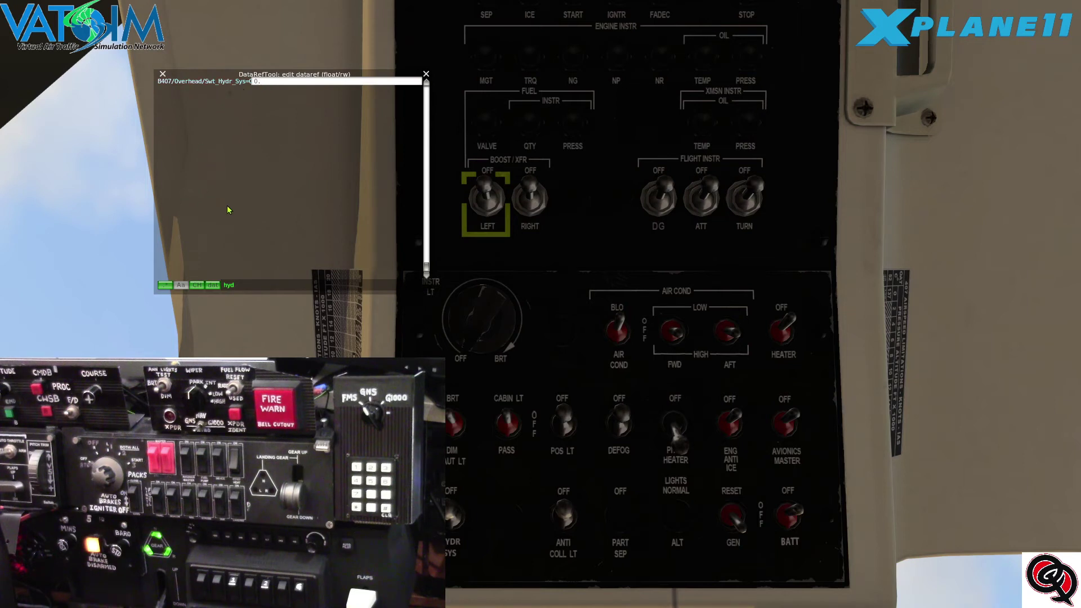
{"action": "left_click", "coordinate": [216, 81]}
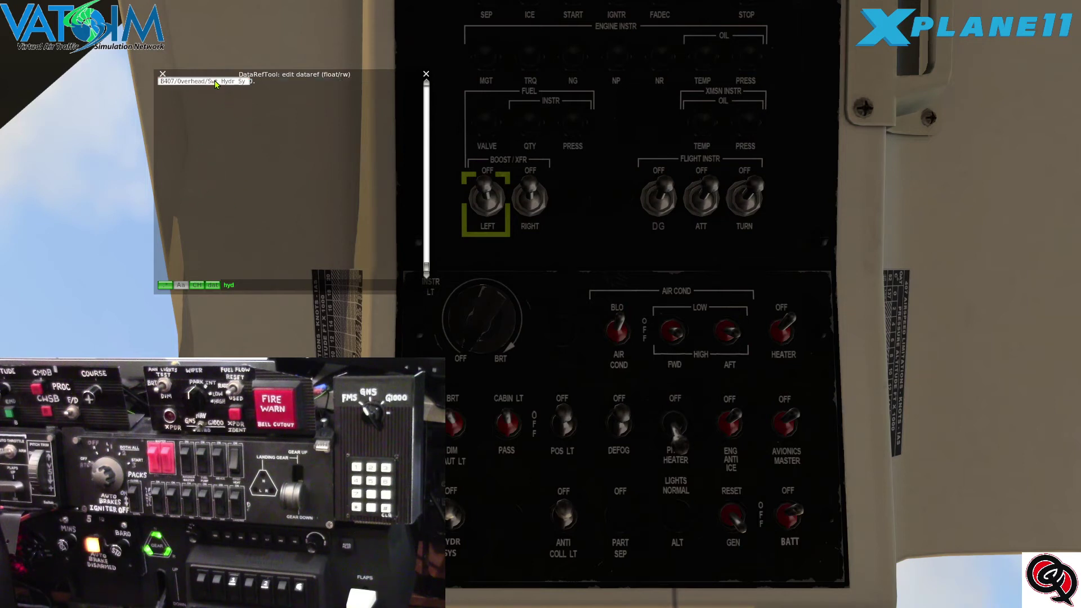
{"action": "left_click", "coordinate": [251, 82]}
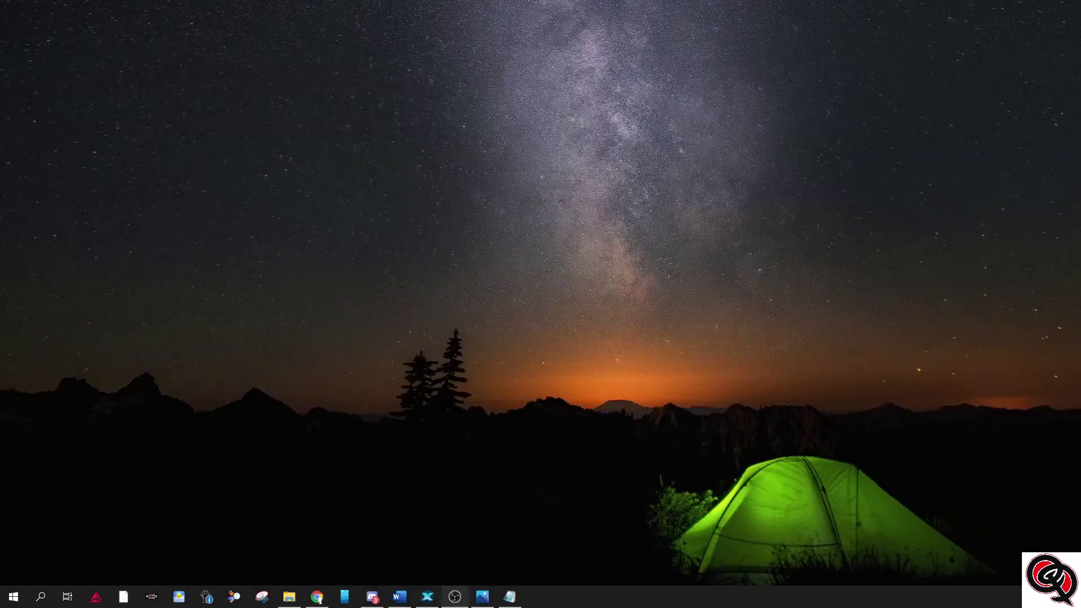
- Switch to xsaitekpanels.ini in Notepad and review the switch sections from the file's start down to COWL Flaps Switch
{"action": "left_click", "coordinate": [510, 596]}
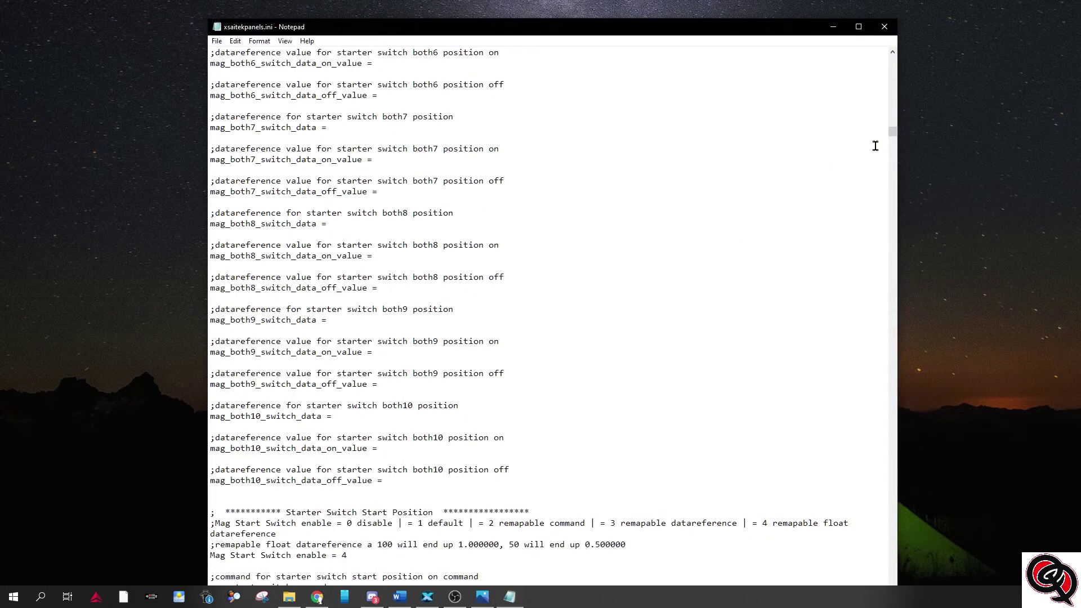
{"action": "left_click_drag", "start_coordinate": [892, 131], "coordinate": [890, 52]}
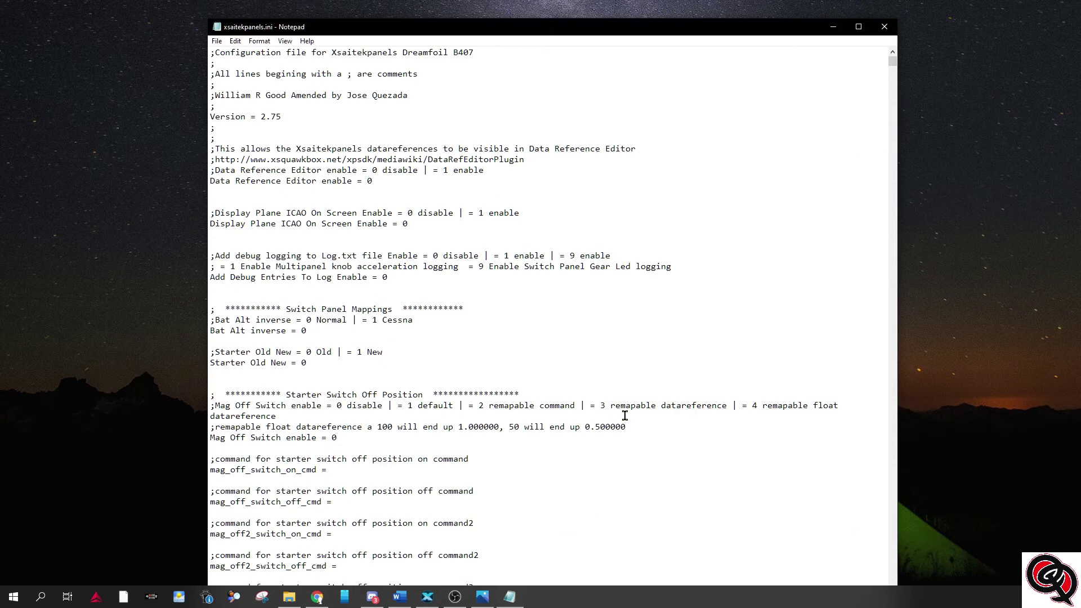
{"action": "left_click", "coordinate": [584, 427]}
{"action": "key", "text": "Page_Down"}
{"action": "key", "text": "Page_Down"}
{"action": "key", "text": "Page_Down"}
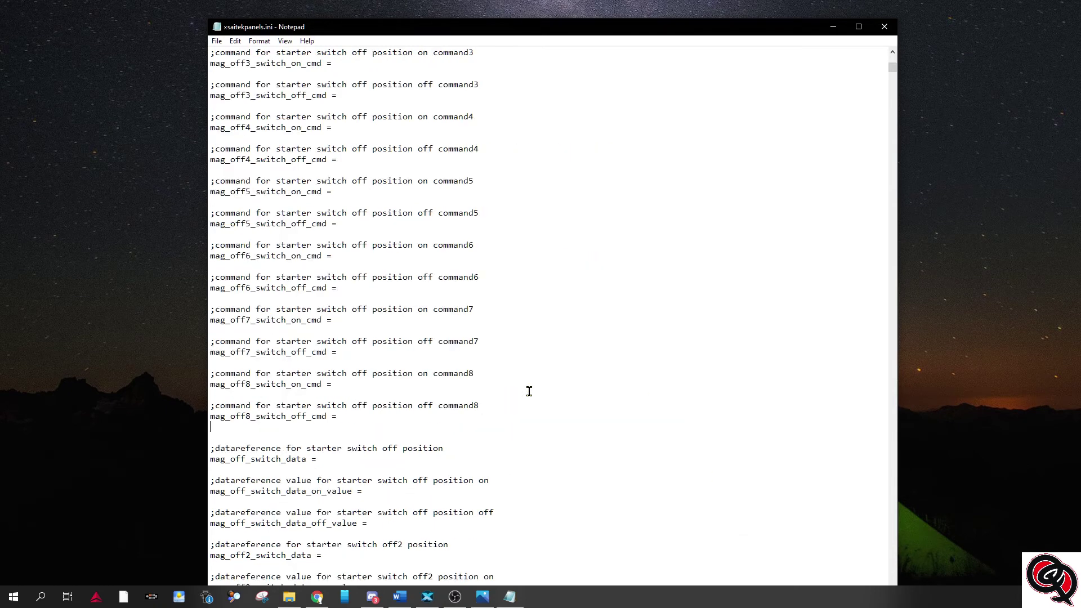
{"action": "key", "text": "Page_Down"}
{"action": "key", "text": "Page_Down"}
{"action": "key", "text": "Page_Down"}
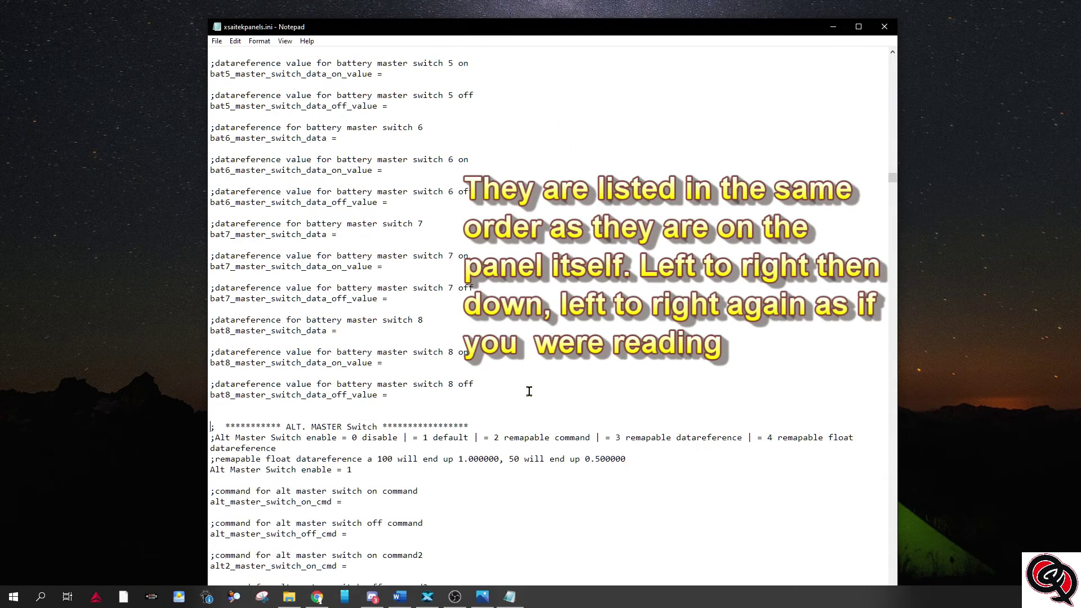
{"action": "key", "text": "Page_Down"}
{"action": "key", "text": "Page_Down"}
{"action": "key", "text": "Page_Down"}
{"action": "key", "text": "Page_Down"}
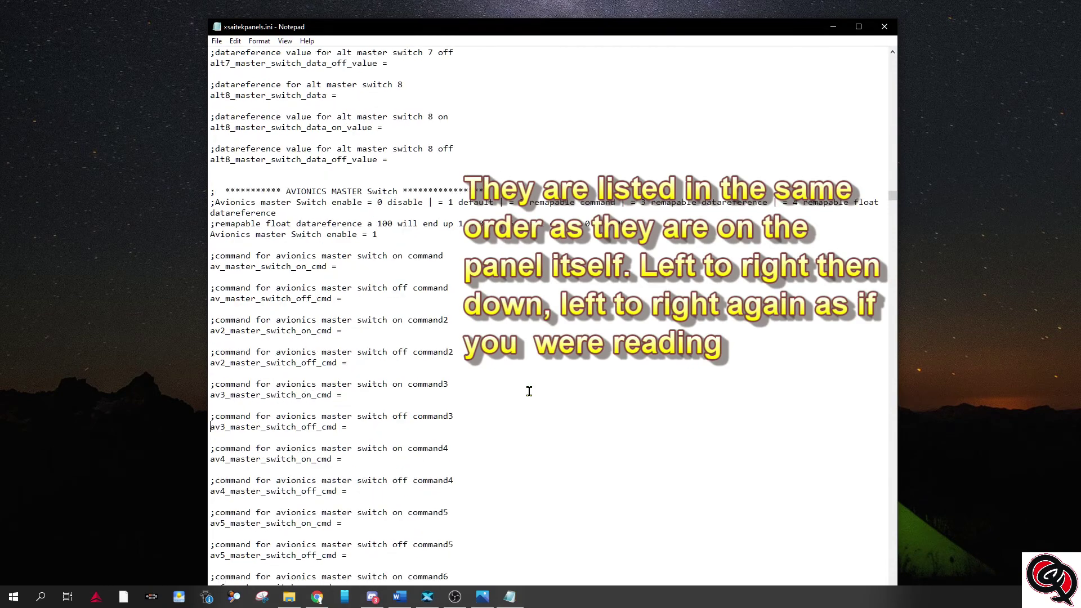
{"action": "key", "text": "Page_Down"}
{"action": "key", "text": "Page_Down"}
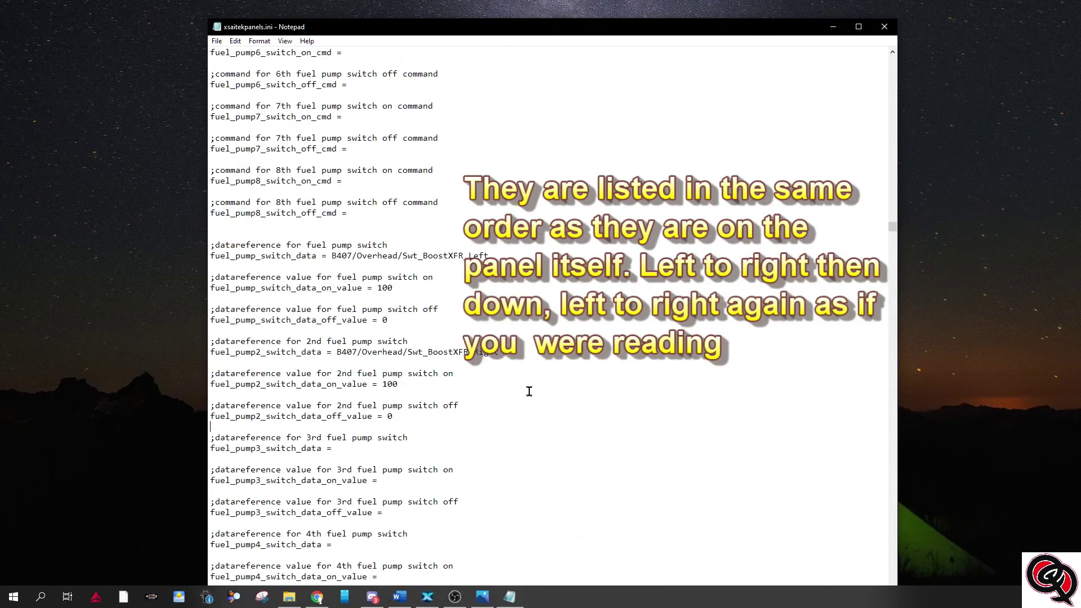
{"action": "key", "text": "Page_Down"}
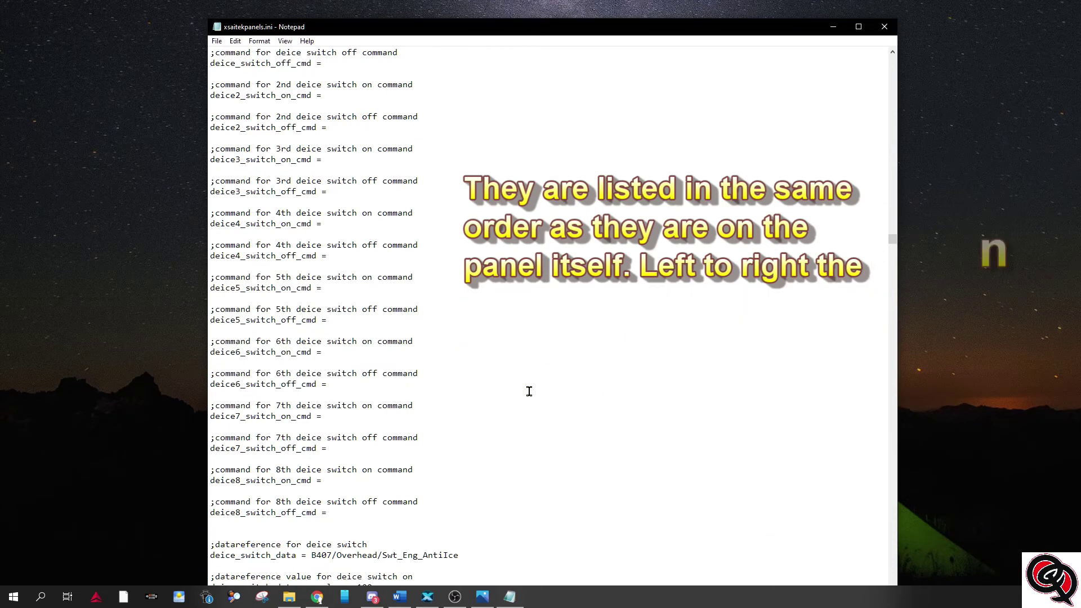
{"action": "key", "text": "Page_Down"}
{"action": "key", "text": "Page_Down"}
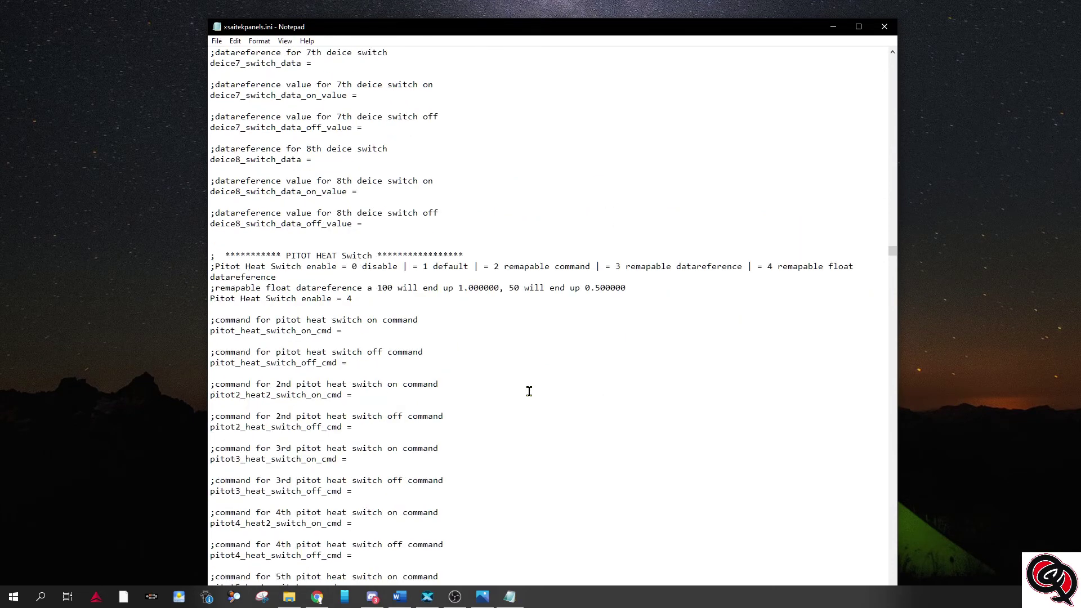
{"action": "key", "text": "Page_Down"}
{"action": "key", "text": "Page_Down"}
{"action": "key", "text": "Page_Down"}
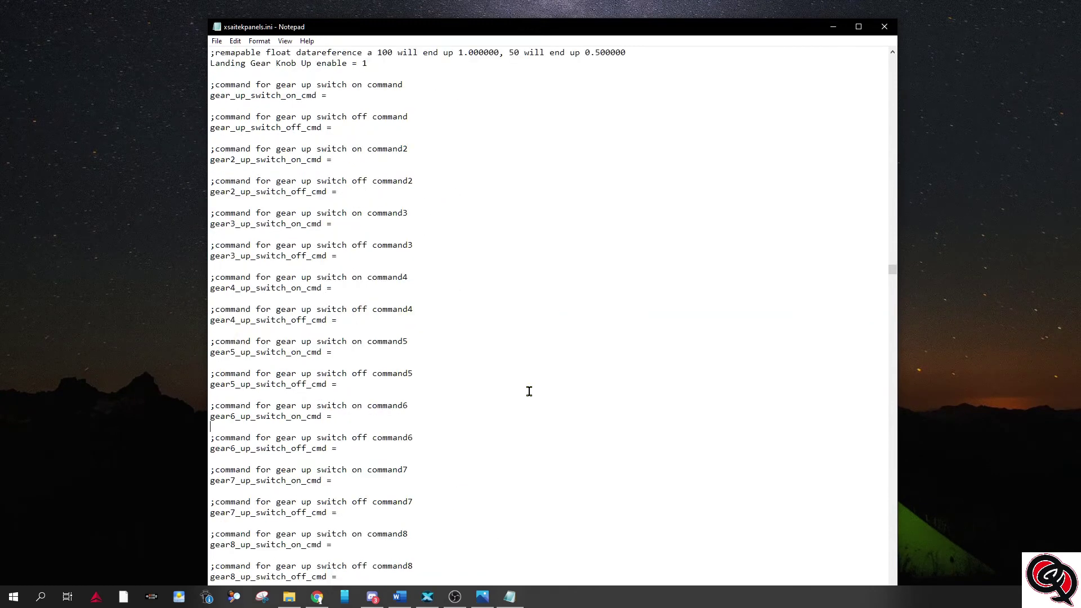
{"action": "key", "text": "Page_Down"}
{"action": "key", "text": "Page_Down"}
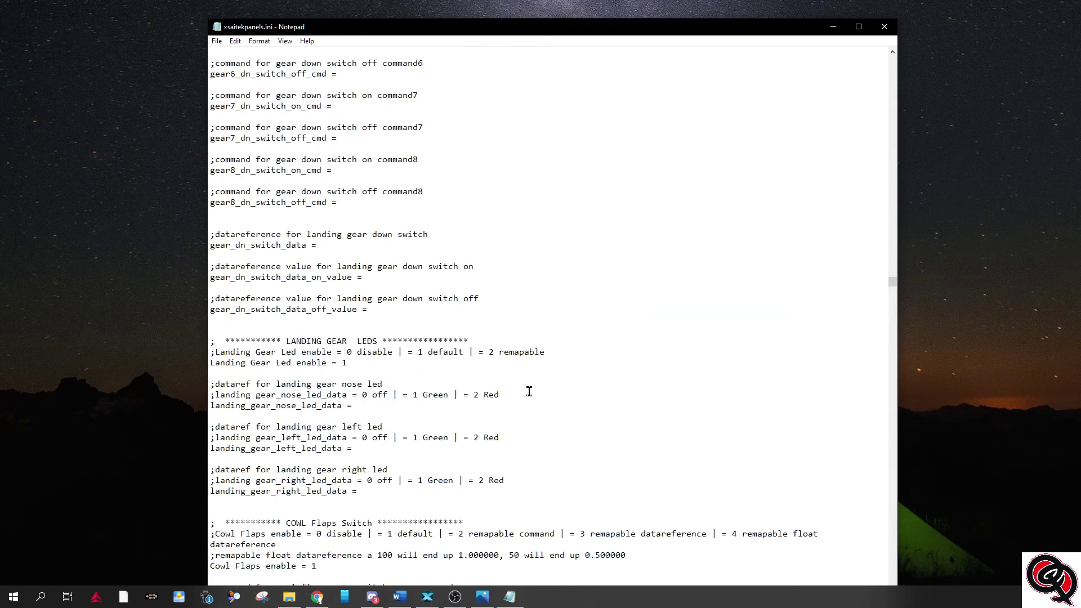
{"action": "scroll", "coordinate": [556, 478], "scroll_direction": "down", "scroll_amount": 8}
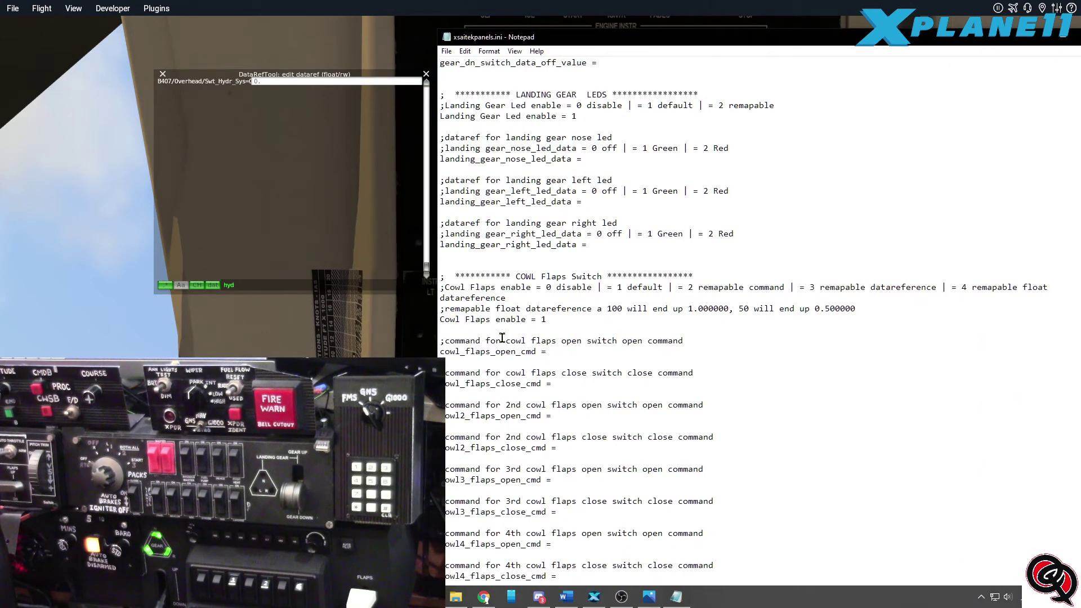
- Set Cowl Flaps enable to 4 in the COWL Flaps Switch section for a remapable float datareference
{"action": "double_click", "coordinate": [544, 320]}
{"action": "left_click_drag", "start_coordinate": [622, 288], "coordinate": [664, 288]}
{"action": "left_click", "coordinate": [554, 321]}
{"action": "key", "text": "BackSpace"}
{"action": "type", "text": "4"}
{"action": "scroll", "coordinate": [569, 320], "scroll_direction": "down", "scroll_amount": 1}
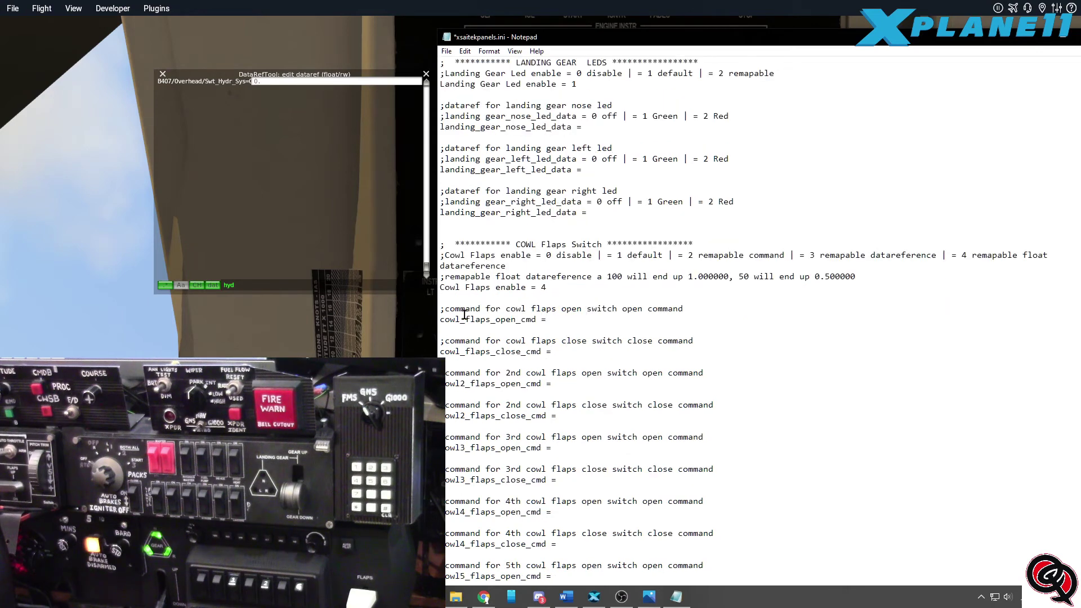
- Assign the dataref B407/Overhead/Swt_Hydr_Sys to cowl_flaps_data in the datareference entries of the COWL Flaps Switch section
{"action": "scroll", "coordinate": [624, 309], "scroll_direction": "down", "scroll_amount": 6}
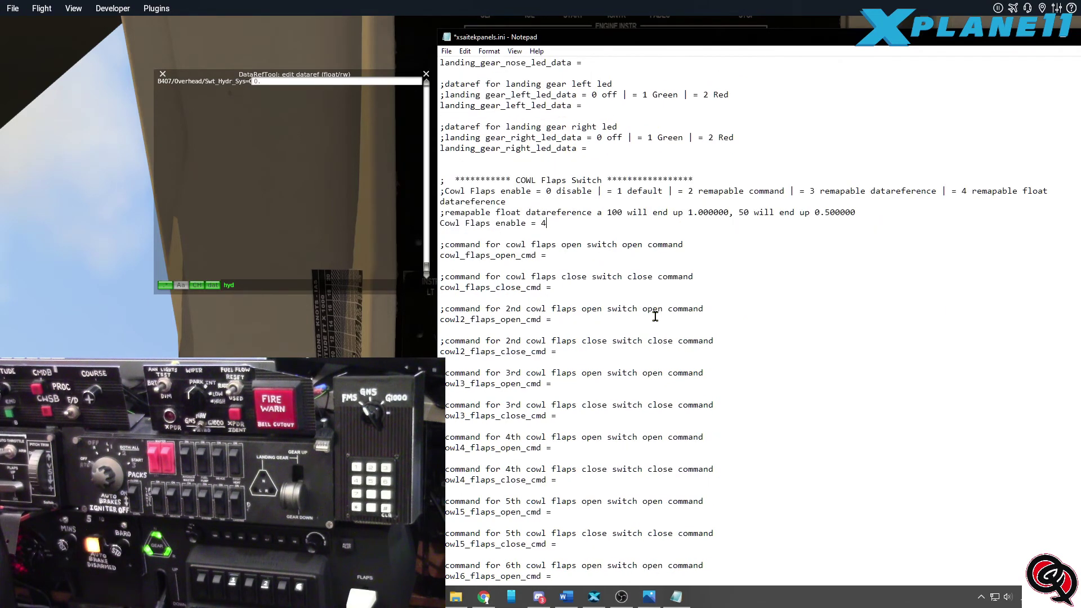
{"action": "scroll", "coordinate": [625, 313], "scroll_direction": "down", "scroll_amount": 8}
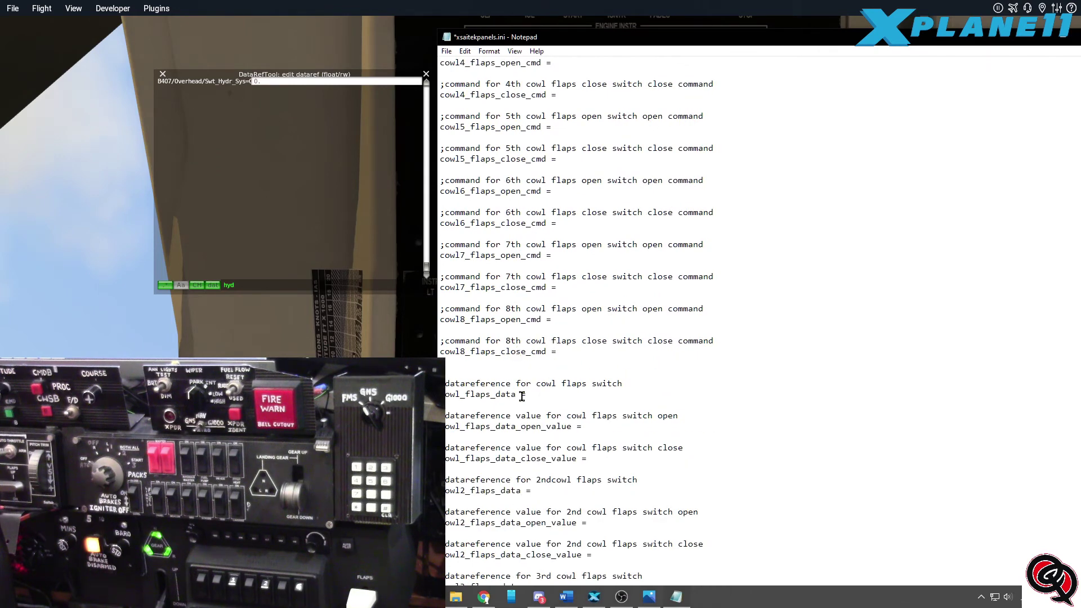
{"action": "scroll", "coordinate": [527, 393], "scroll_direction": "down", "scroll_amount": 1}
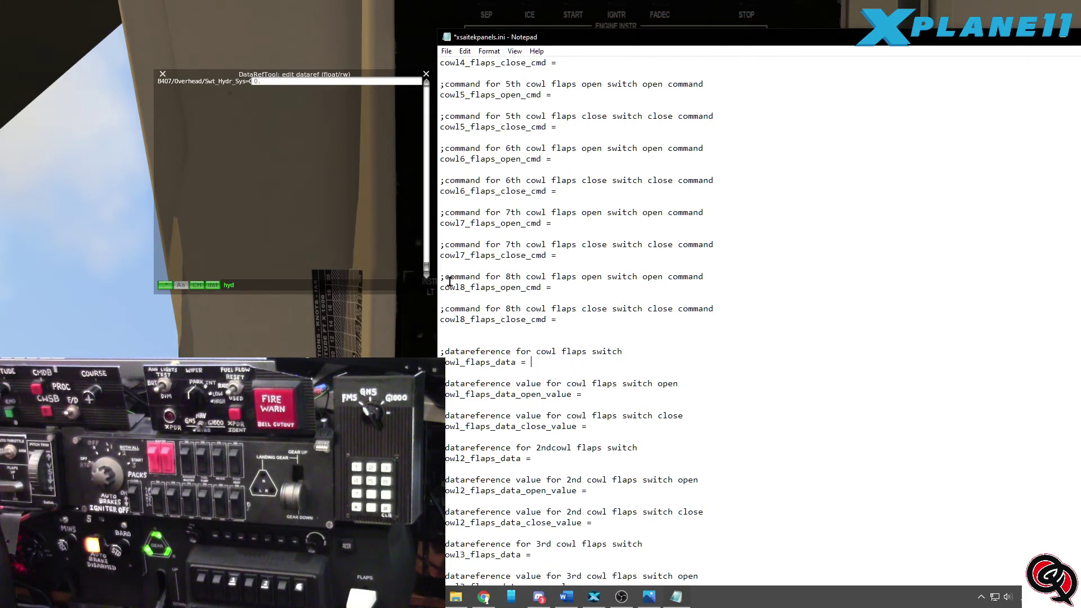
{"action": "left_click", "coordinate": [232, 225]}
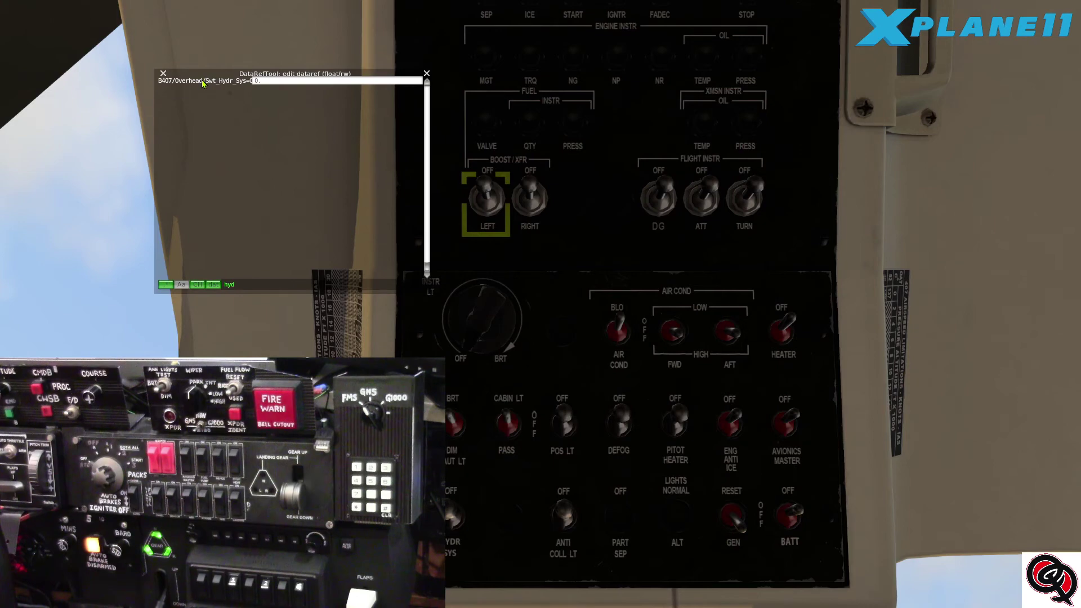
{"action": "left_click", "coordinate": [180, 79]}
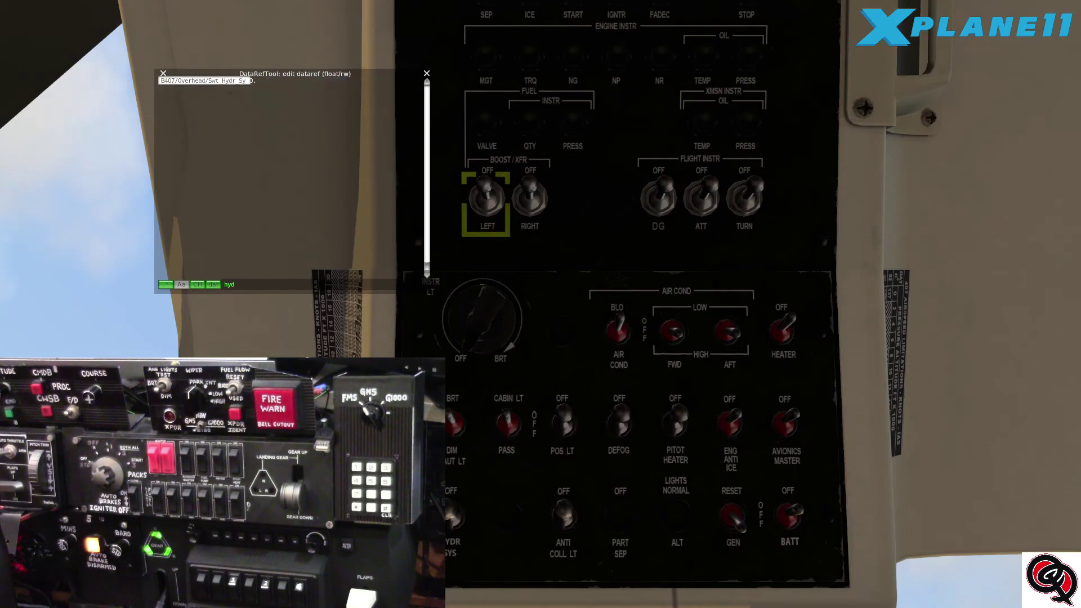
{"action": "key", "text": "alt+Tab"}
{"action": "left_click", "coordinate": [551, 362]}
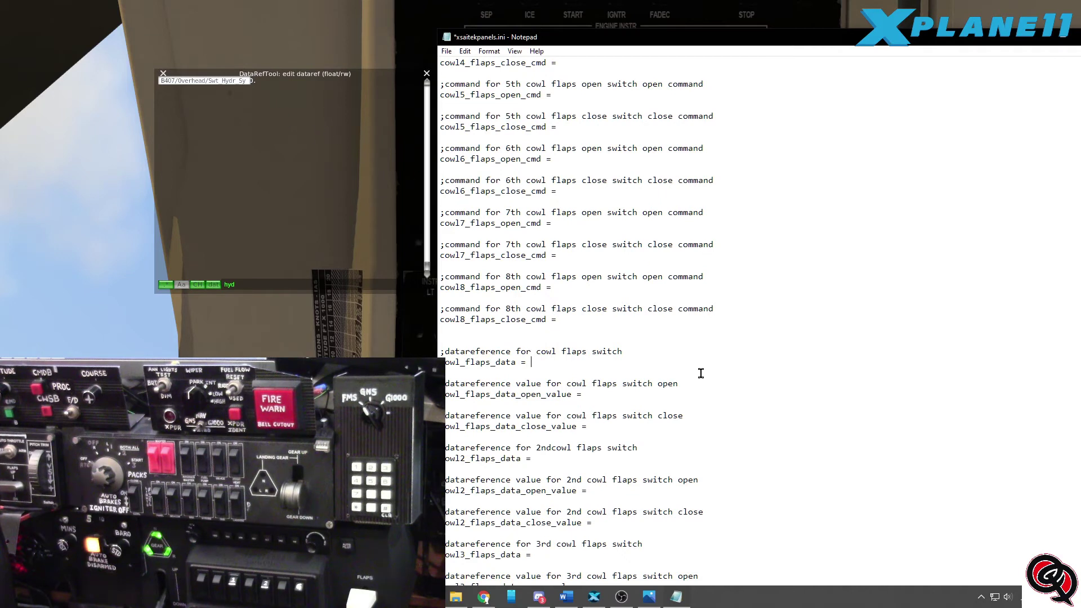
{"action": "type", "text": "B407/Overhead/Swt_"}
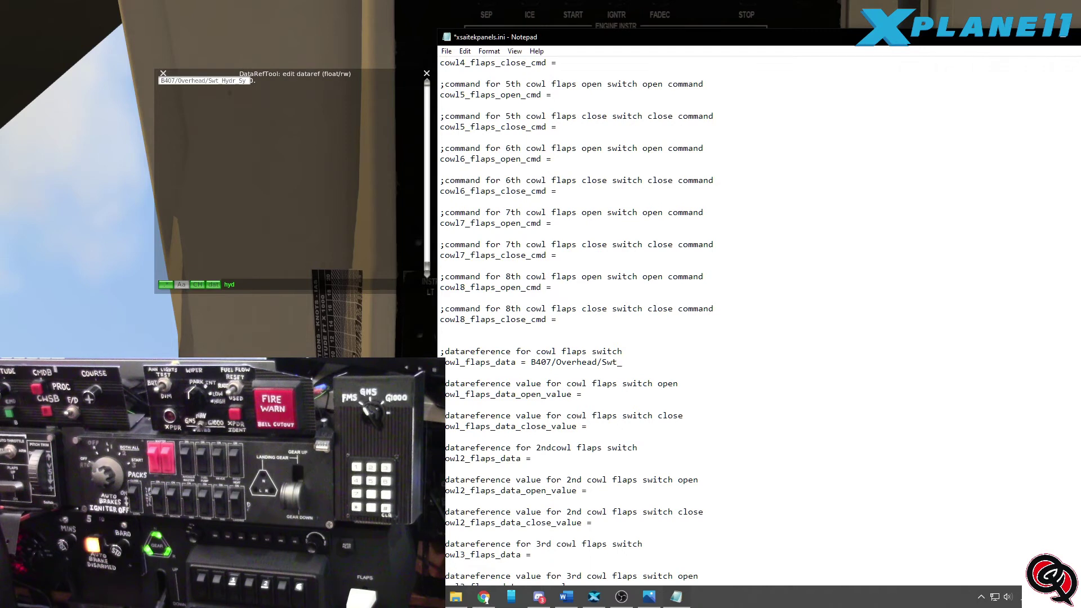
{"action": "type", "text": "Hydr_Sys"}
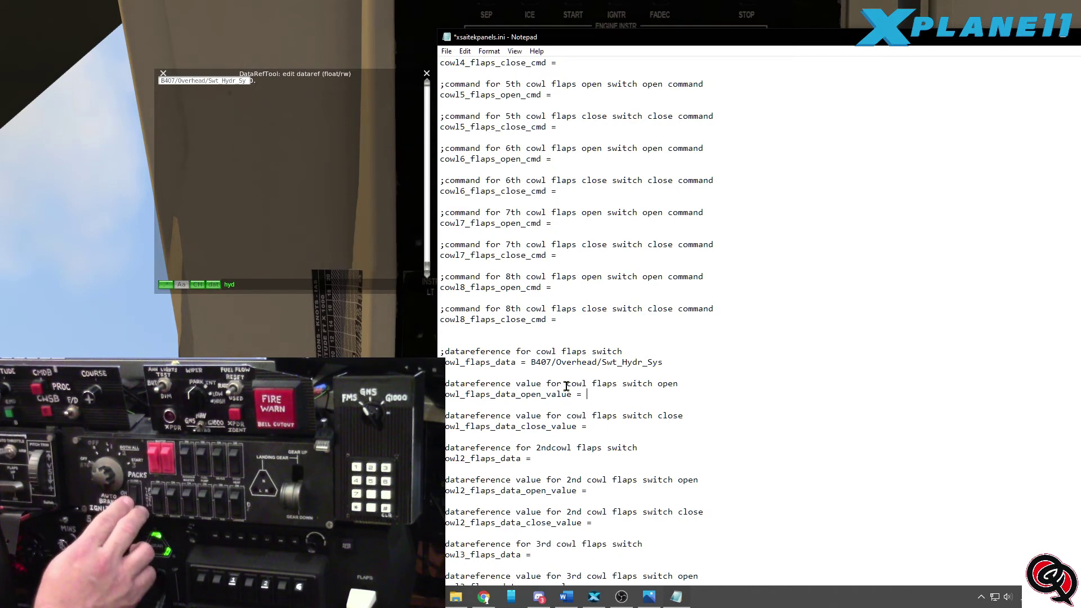
- Set cowl_flaps_data_open_value to 0 and cowl_flaps_data_close_value to 100, and save xsaitekpanels.ini
{"action": "type", "text": "0"}
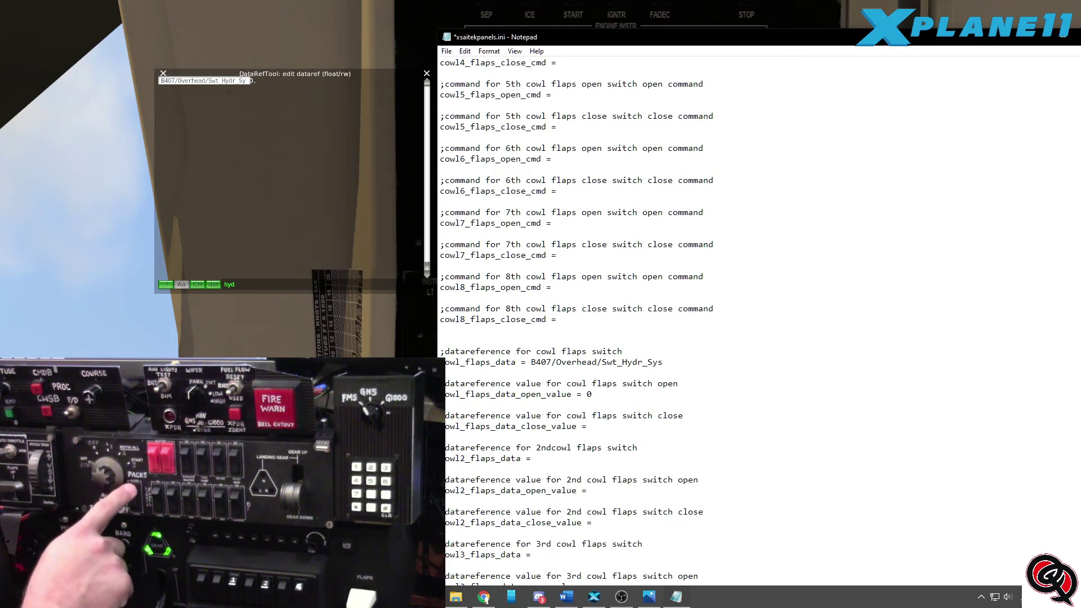
{"action": "type", "text": "1"}
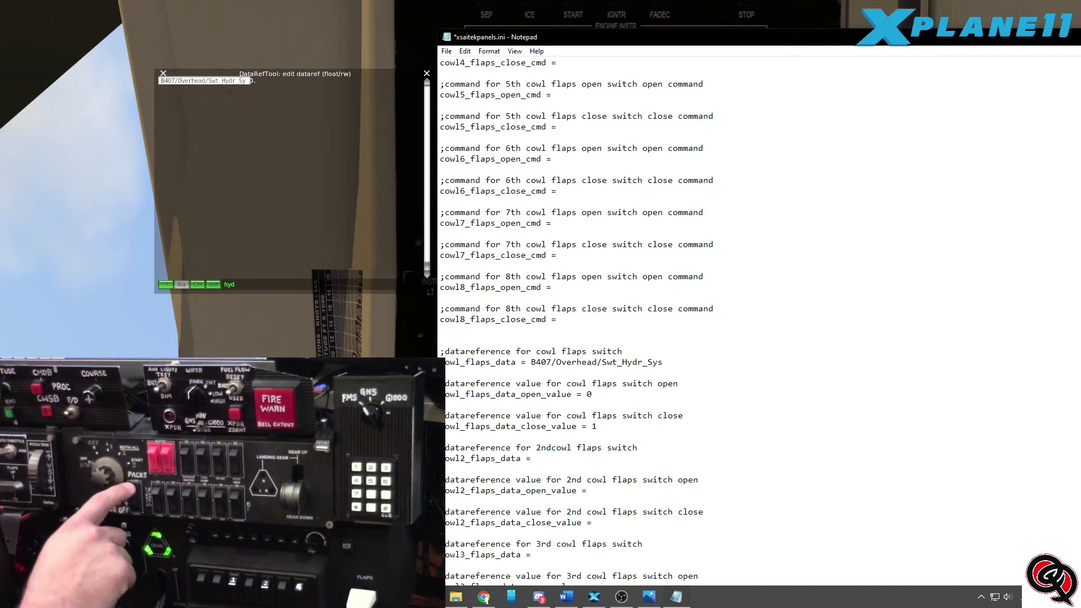
{"action": "type", "text": "00"}
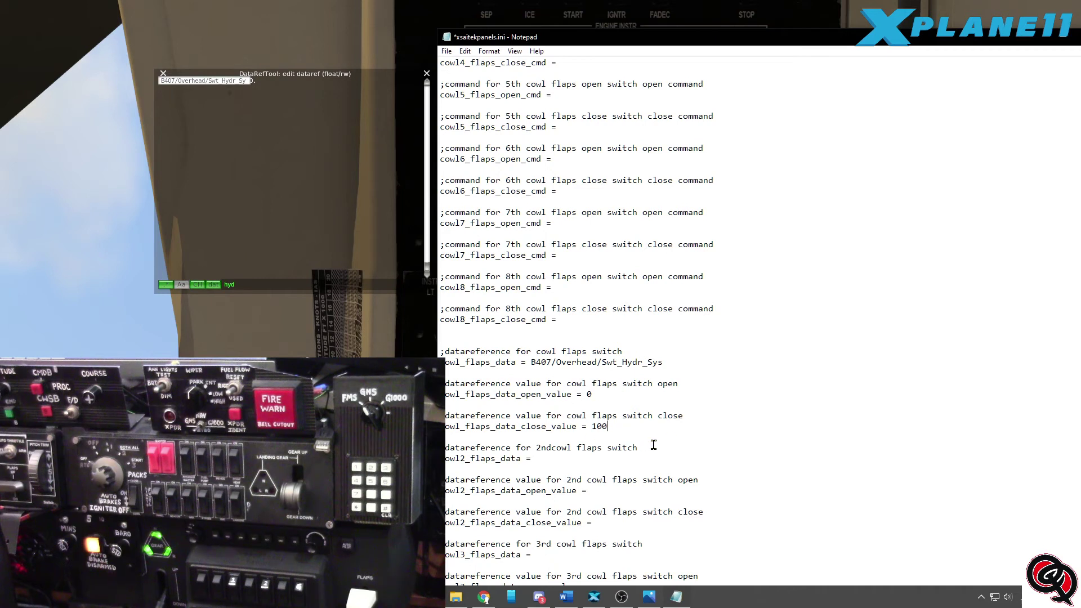
{"action": "left_click", "coordinate": [447, 53]}
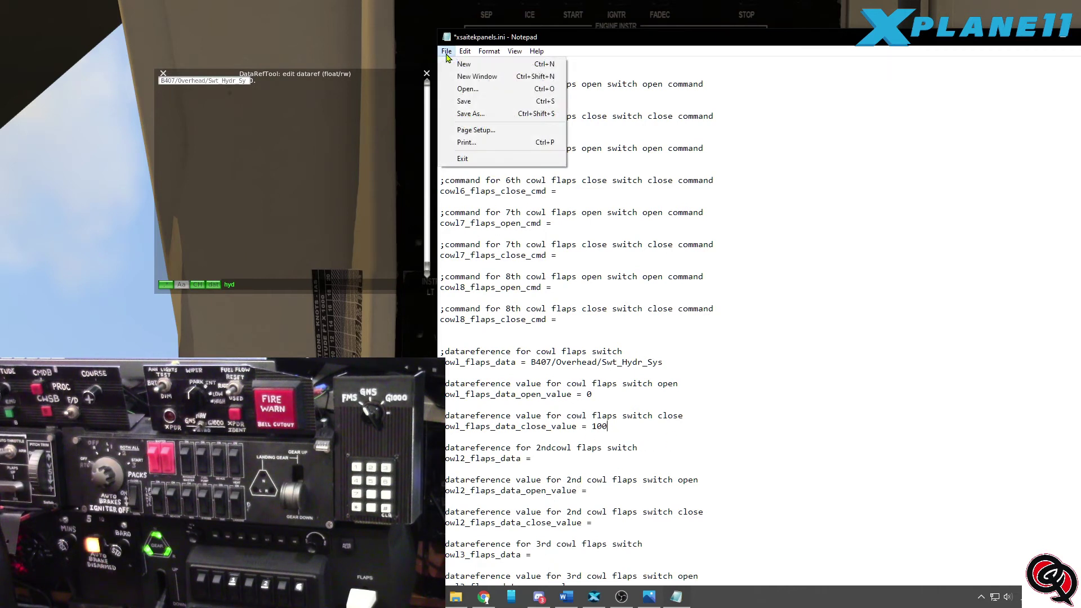
{"action": "left_click", "coordinate": [465, 102]}
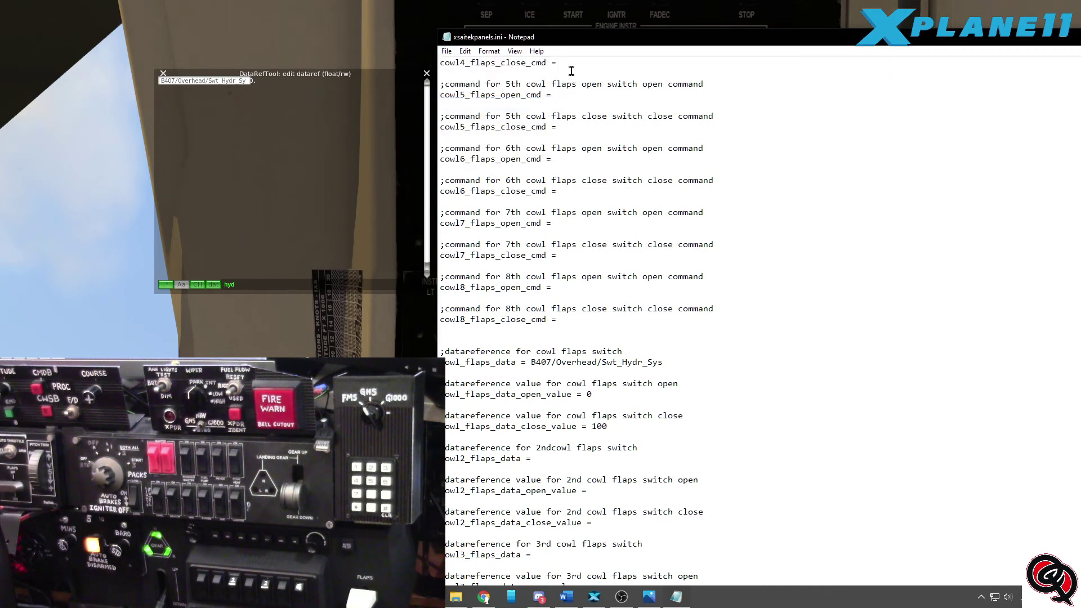
- Switch to X-Plane and reload all Lua script files with the FlyWithLua plugin
{"action": "left_click_drag", "start_coordinate": [649, 37], "coordinate": [0, 61]}
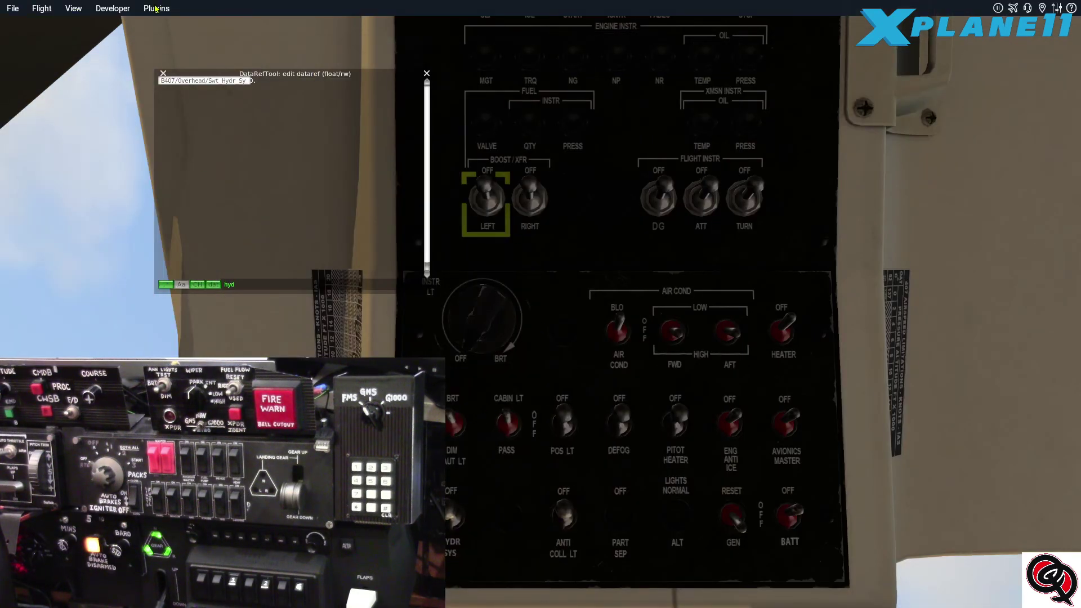
{"action": "left_click", "coordinate": [156, 8]}
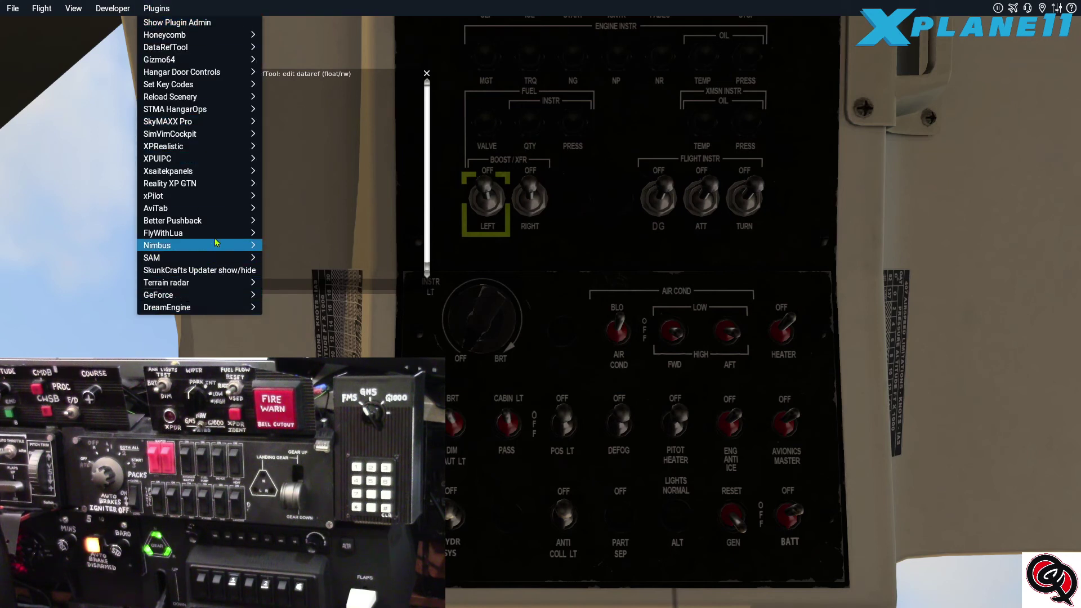
{"action": "mouse_move", "coordinate": [211, 224]}
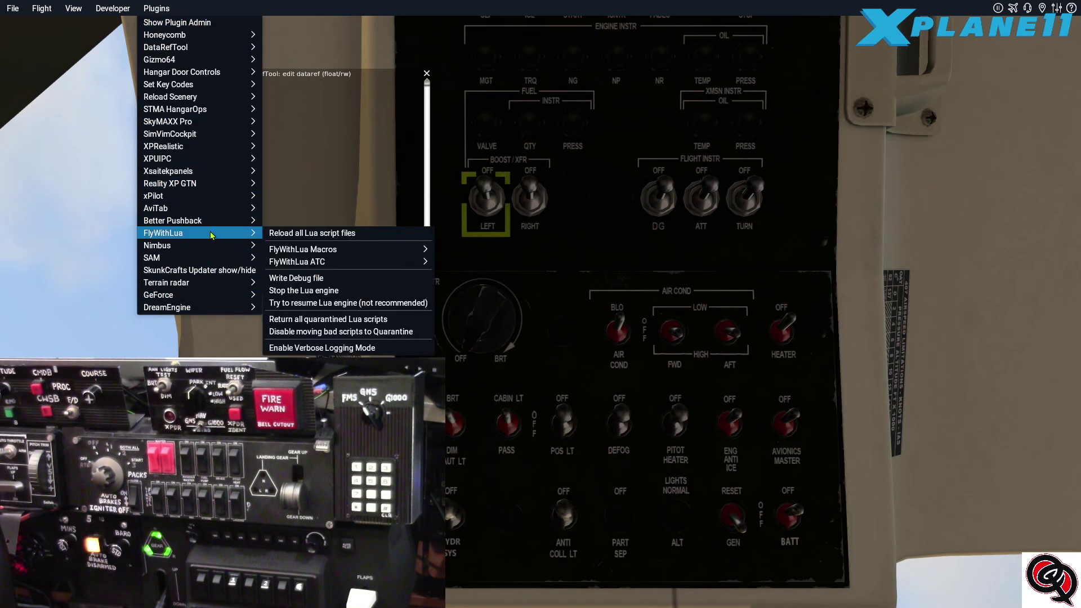
{"action": "left_click", "coordinate": [330, 236]}
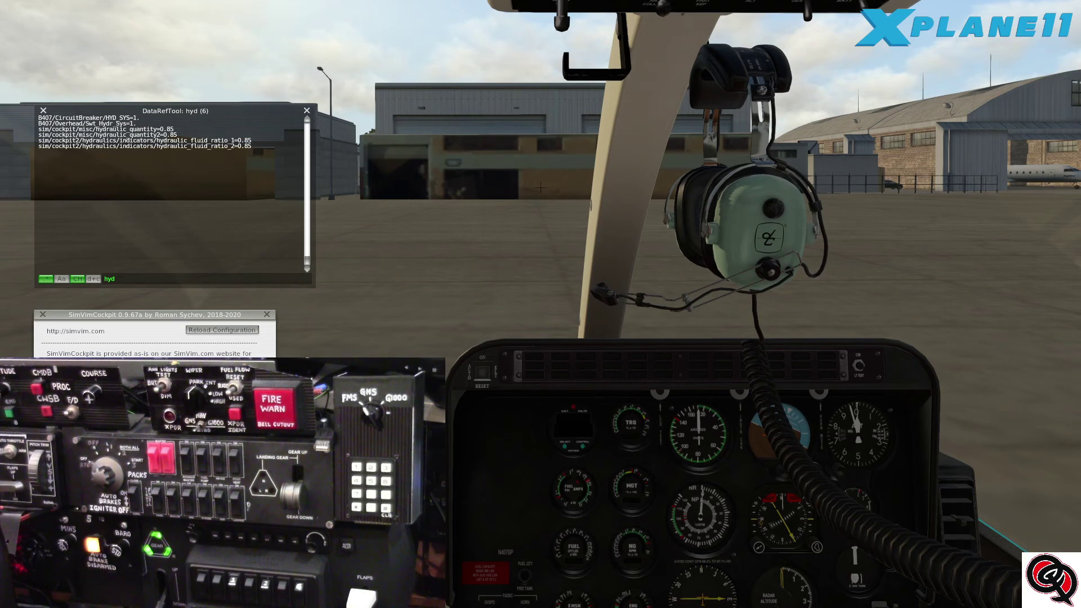
- Look up at the overhead panel with the hydraulic system switch and close the SimVimCockpit window
{"action": "key", "text": "KP_8"}
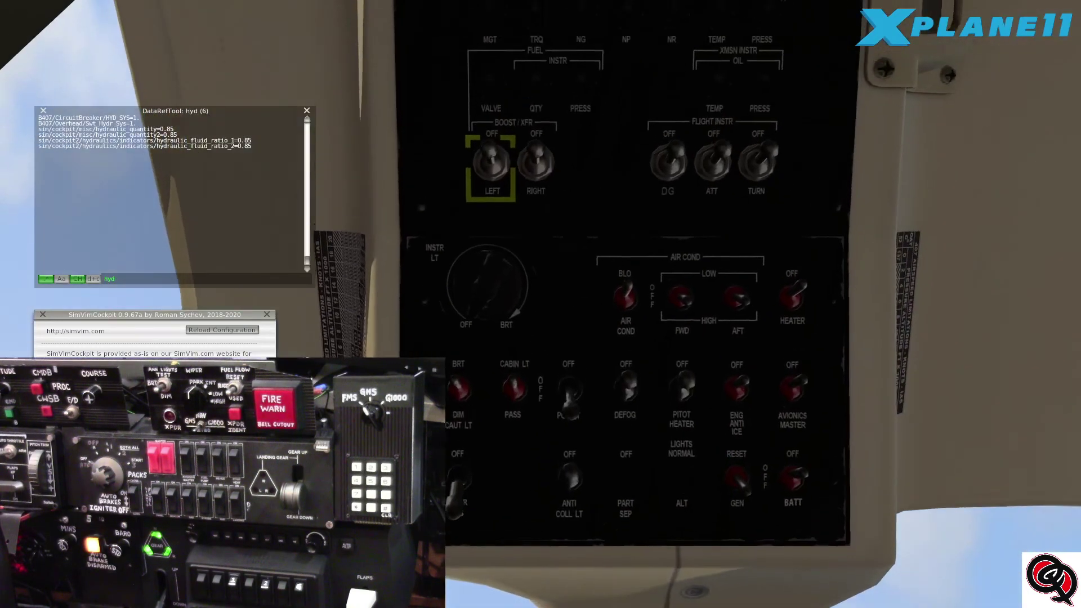
{"action": "left_click_drag", "start_coordinate": [249, 314], "coordinate": [256, 337]}
{"action": "left_click", "coordinate": [275, 338]}
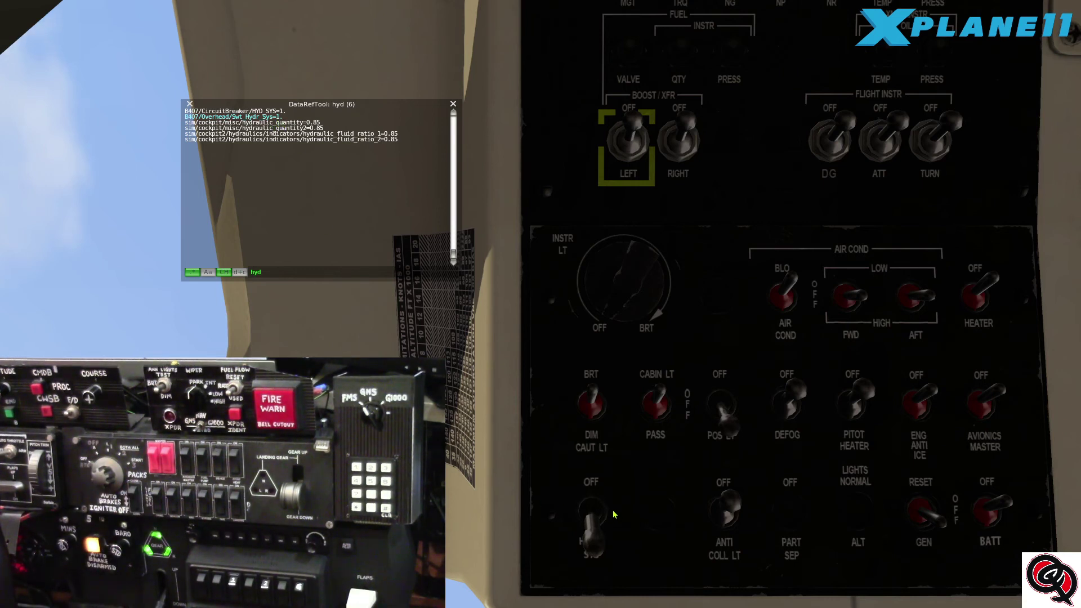
- Arrange the Notepad window with the Zibo 737-800 xsaitekpanels.ini and the DataRefTool list side by side
{"action": "mouse_move", "coordinate": [1074, 130]}
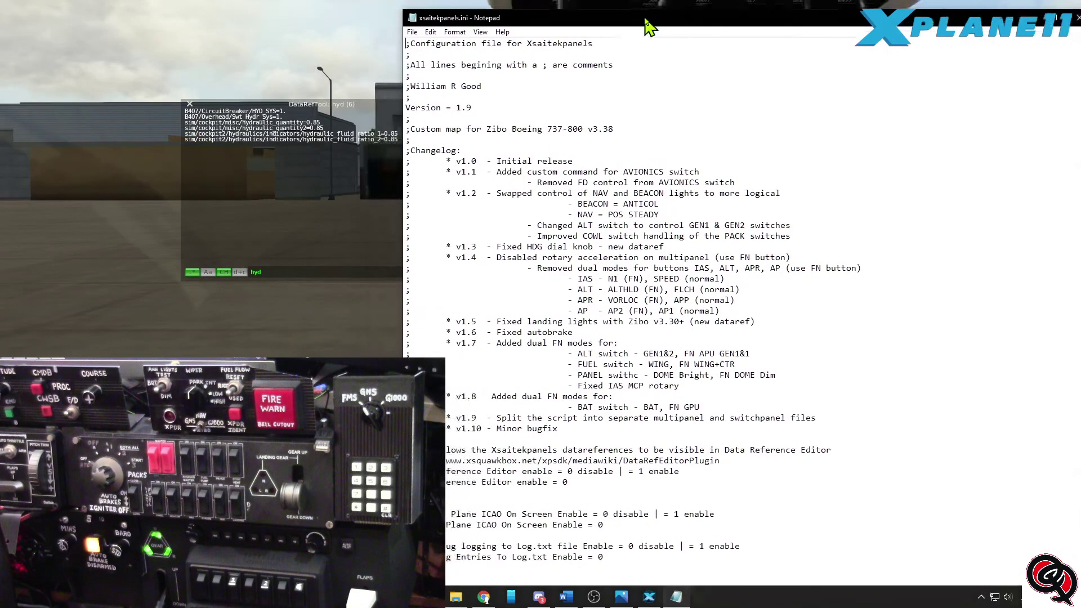
{"action": "left_click_drag", "start_coordinate": [631, 17], "coordinate": [634, 18]}
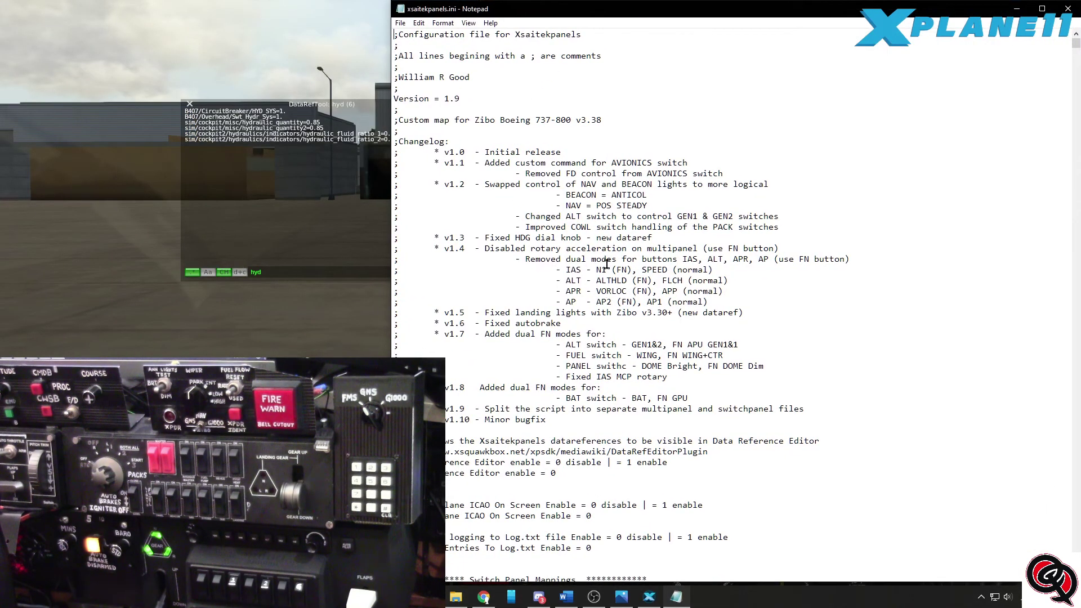
{"action": "left_click_drag", "start_coordinate": [343, 105], "coordinate": [237, 106]}
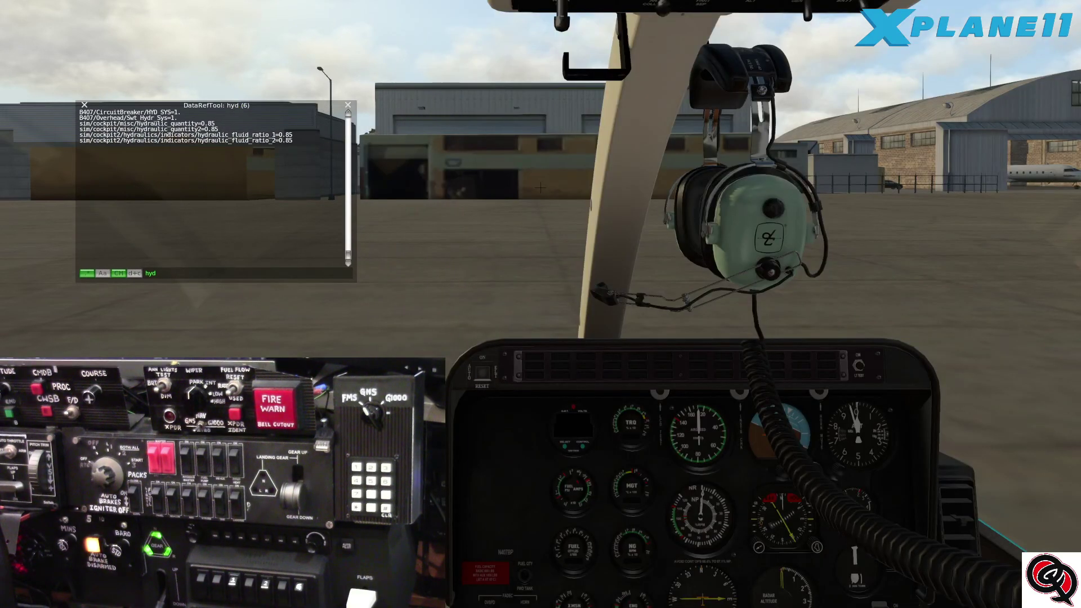
- Examine the enable values and on commands in the Starter Switch Off, Right and Left Position sections of the Zibo xsaitekpanels.ini
{"action": "key", "text": "alt+Tab"}
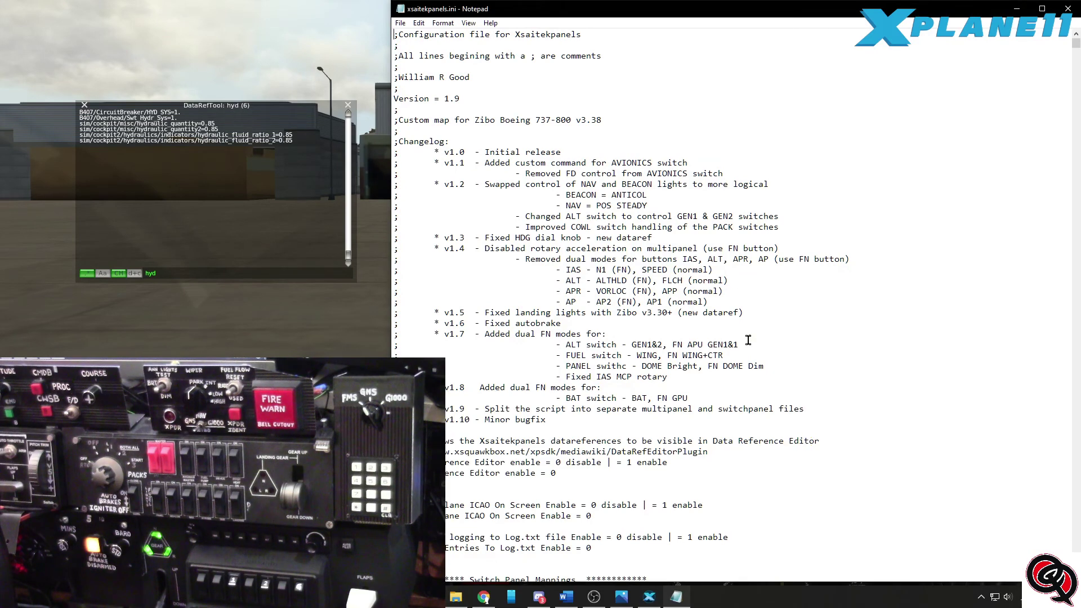
{"action": "scroll", "coordinate": [732, 292], "scroll_direction": "down", "scroll_amount": 17}
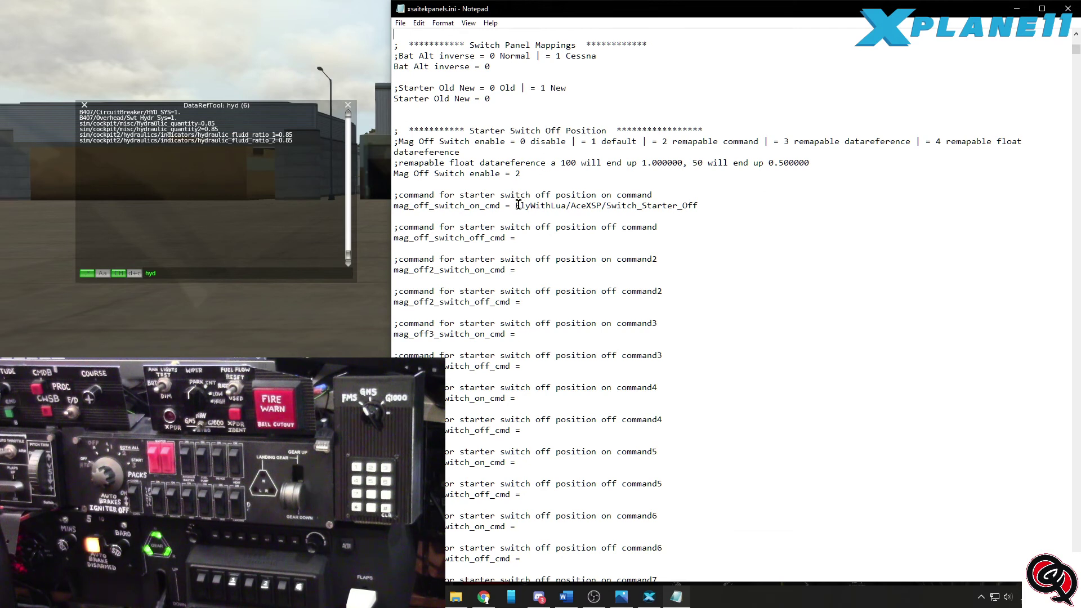
{"action": "left_click_drag", "start_coordinate": [515, 207], "coordinate": [696, 204]}
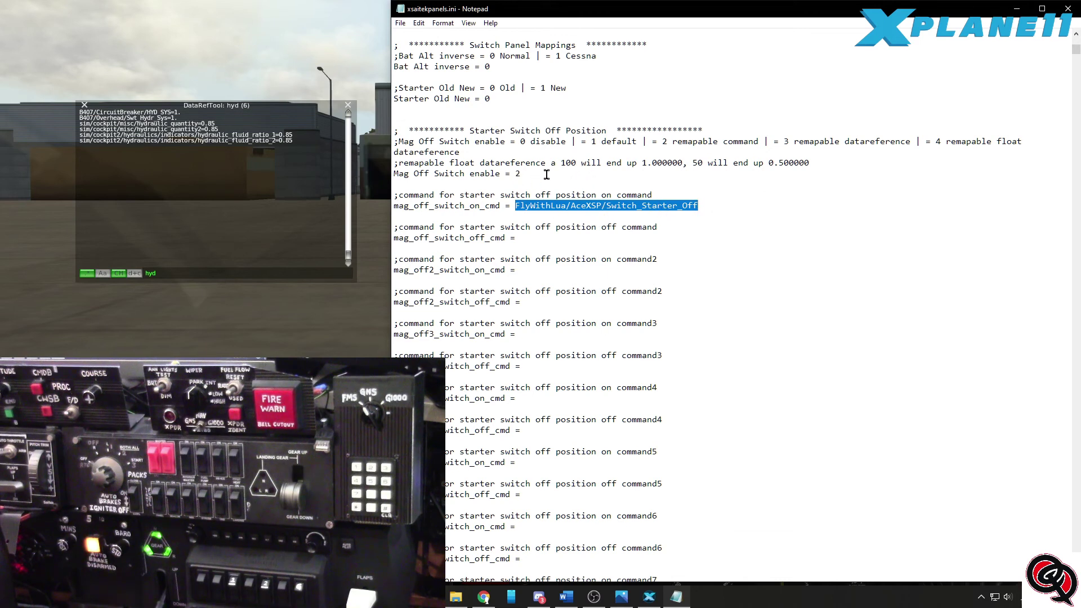
{"action": "double_click", "coordinate": [518, 173]}
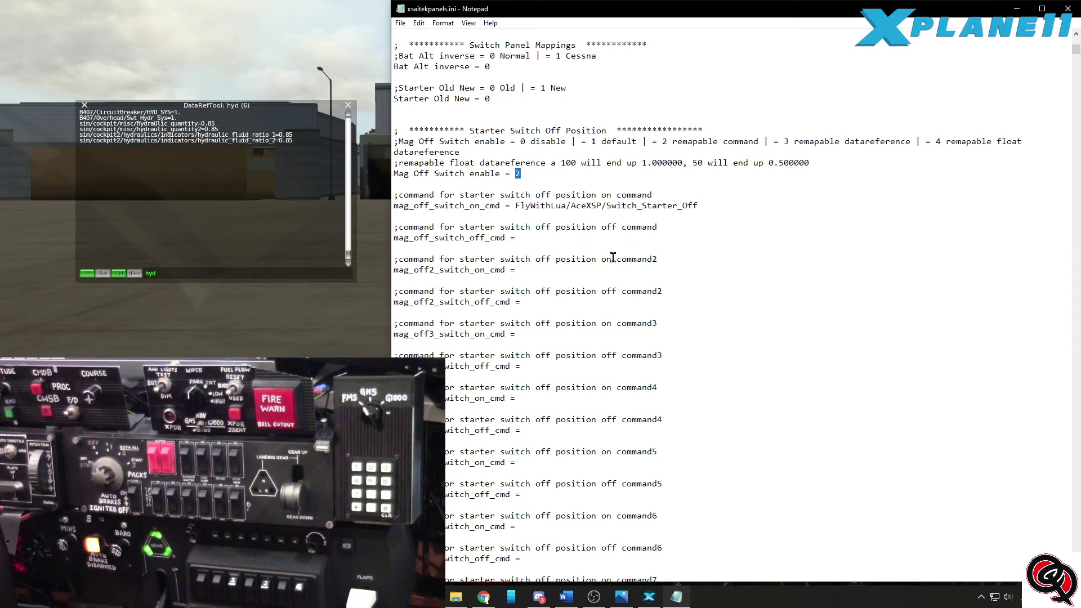
{"action": "key", "text": "Page_Down"}
{"action": "key", "text": "Page_Down"}
{"action": "key", "text": "Page_Down"}
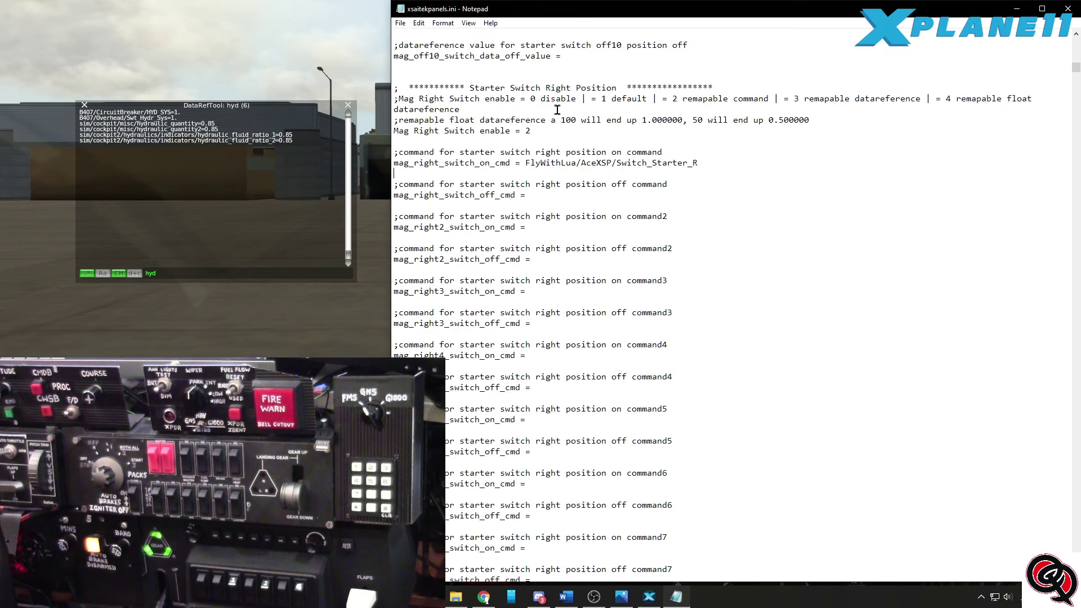
{"action": "key", "text": "Page_Down"}
{"action": "key", "text": "Page_Down"}
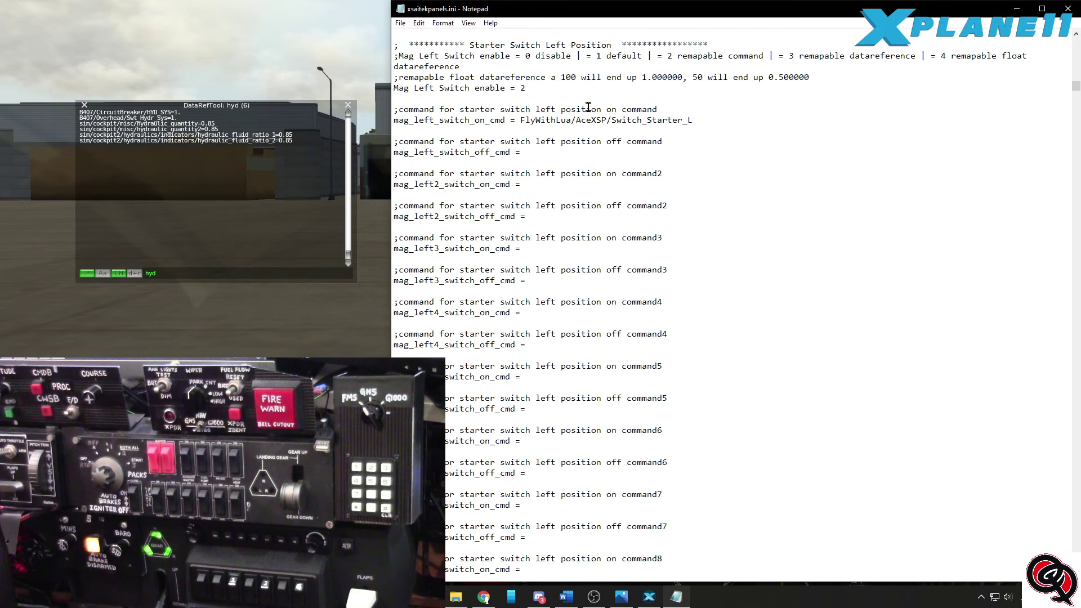
{"action": "left_click_drag", "start_coordinate": [520, 120], "coordinate": [696, 120]}
{"action": "key", "text": "Page_Down"}
{"action": "key", "text": "Page_Down"}
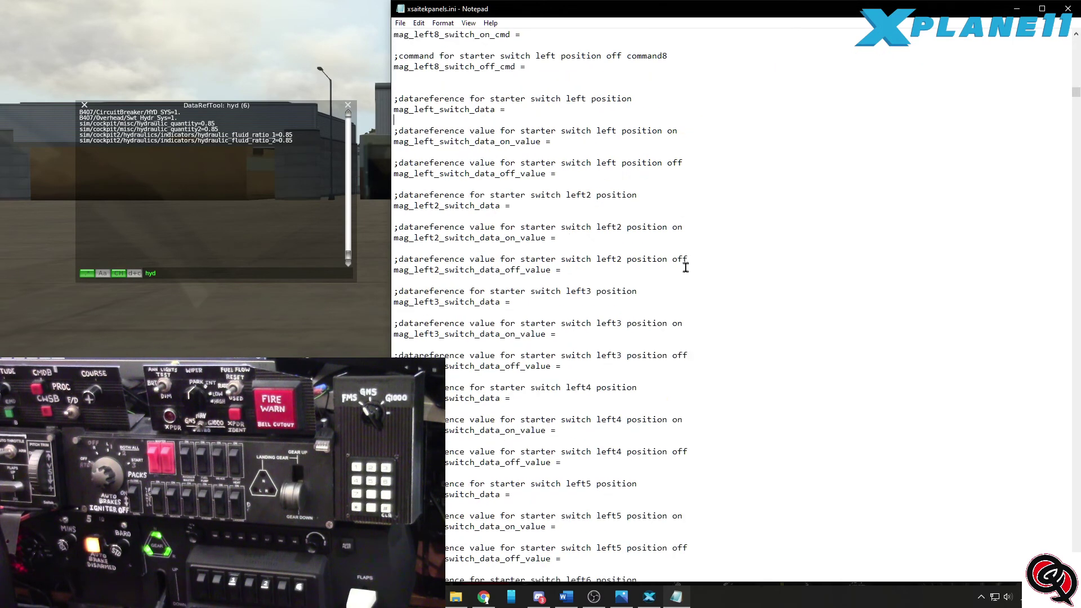
- Examine the Starter Switch Both and Start Position mappings, continuing through the file to the BAT. MASTER Switch section
{"action": "key", "text": "Page_Down"}
{"action": "scroll", "coordinate": [621, 304], "scroll_direction": "up", "scroll_amount": 4}
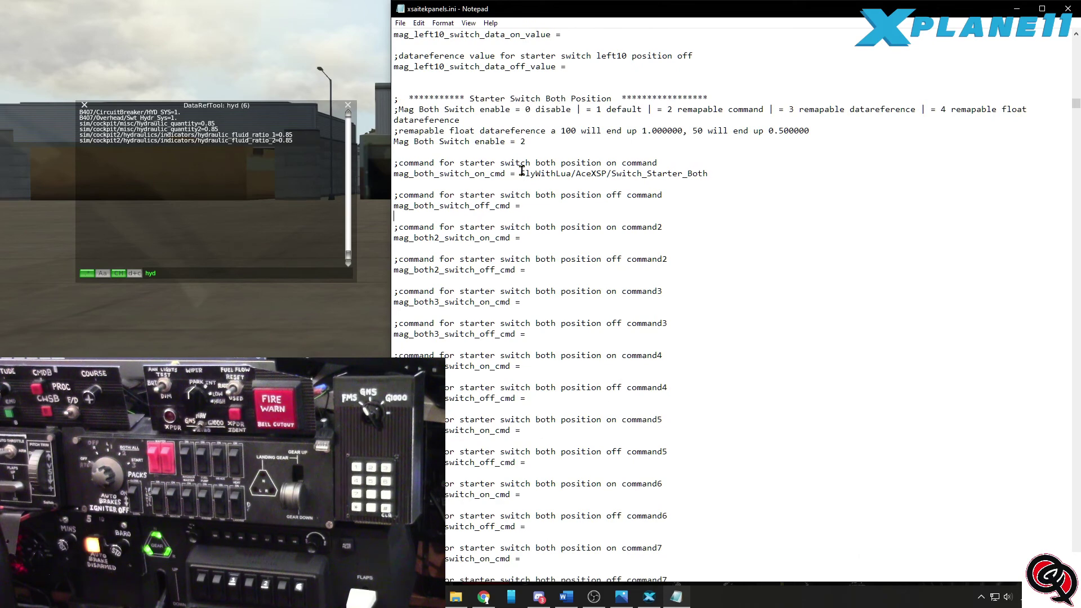
{"action": "scroll", "coordinate": [624, 216], "scroll_direction": "down", "scroll_amount": 20}
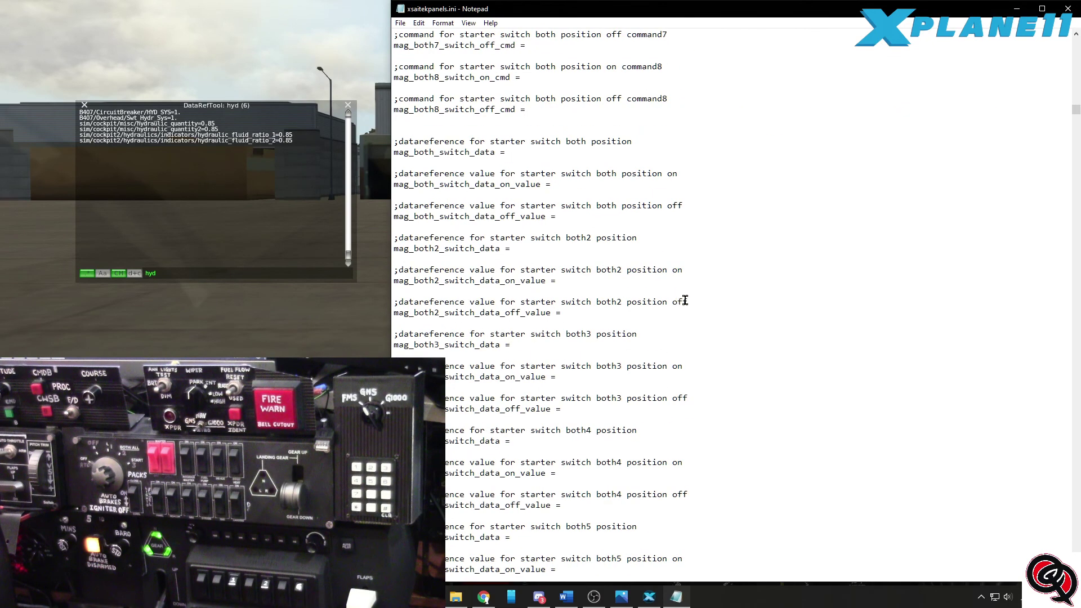
{"action": "scroll", "coordinate": [709, 316], "scroll_direction": "down", "scroll_amount": 20}
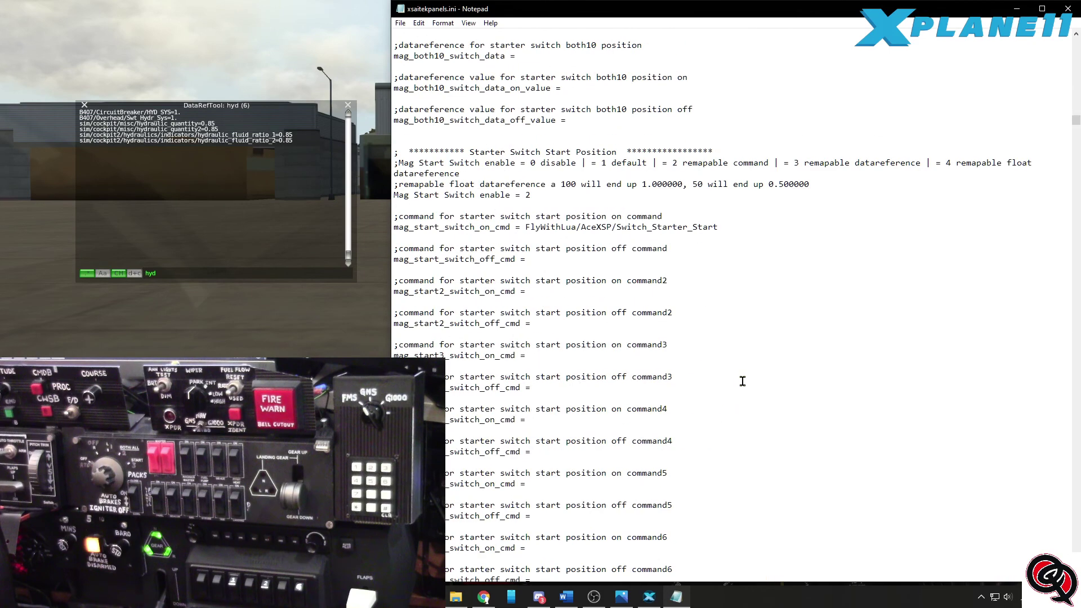
{"action": "scroll", "coordinate": [745, 385], "scroll_direction": "down", "scroll_amount": 20}
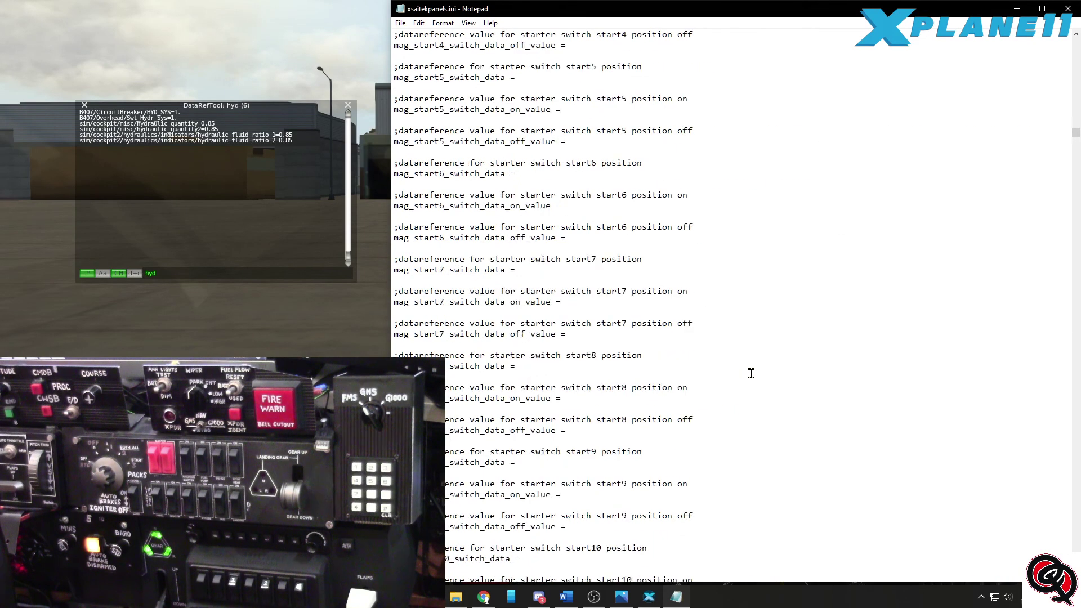
{"action": "scroll", "coordinate": [752, 372], "scroll_direction": "down", "scroll_amount": 20}
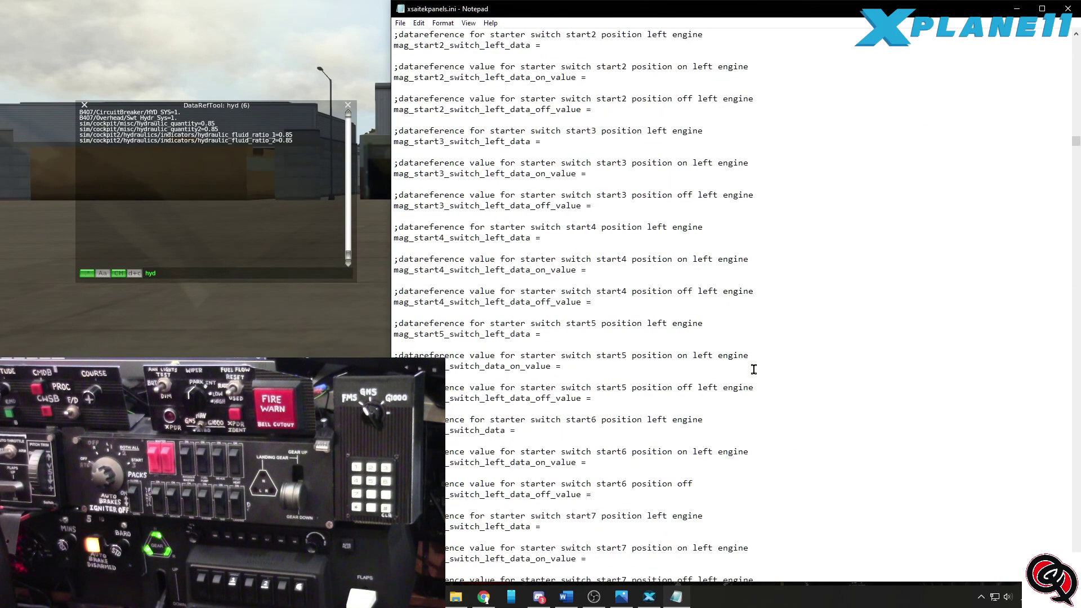
{"action": "scroll", "coordinate": [750, 380], "scroll_direction": "down", "scroll_amount": 13}
{"action": "scroll", "coordinate": [738, 391], "scroll_direction": "down", "scroll_amount": 2}
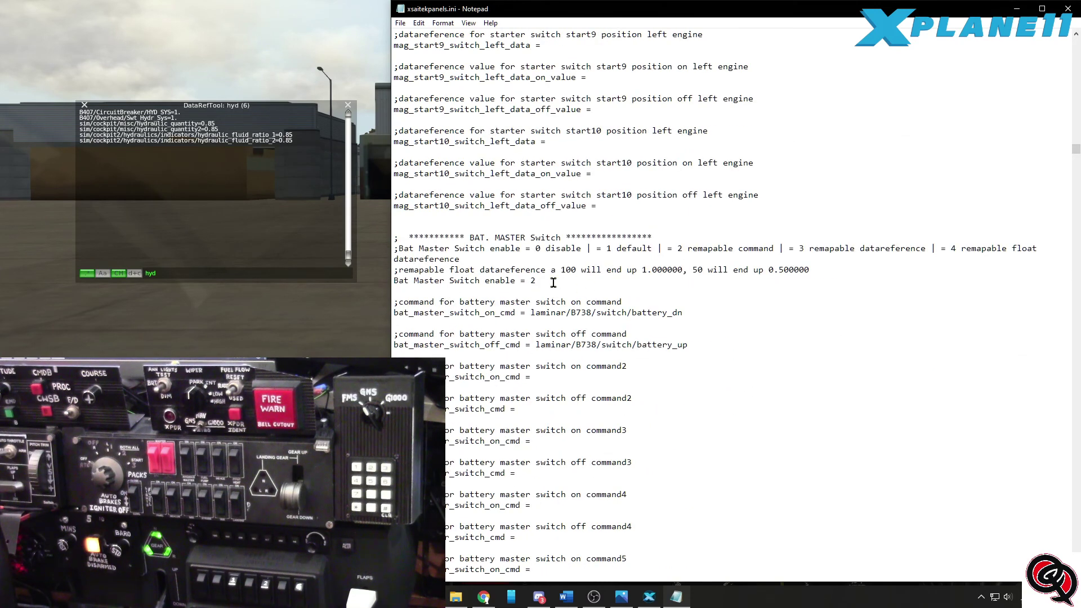
- Examine the remapable command option and the on and off commands in the BAT. MASTER Switch and ALT. MASTER Switch sections
{"action": "left_click_drag", "start_coordinate": [675, 246], "coordinate": [774, 249]}
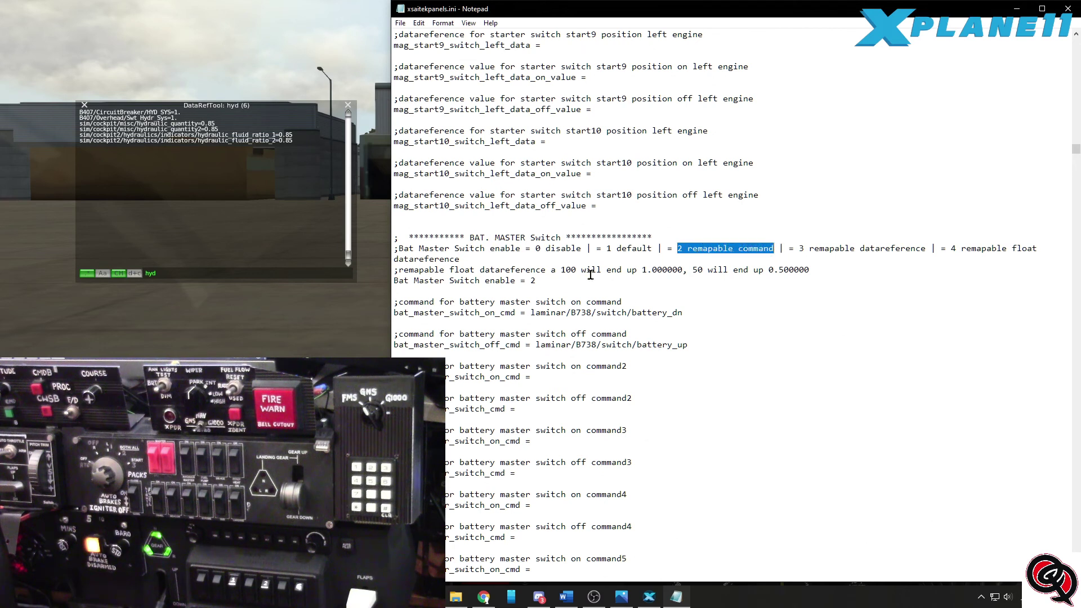
{"action": "left_click_drag", "start_coordinate": [526, 279], "coordinate": [683, 314]}
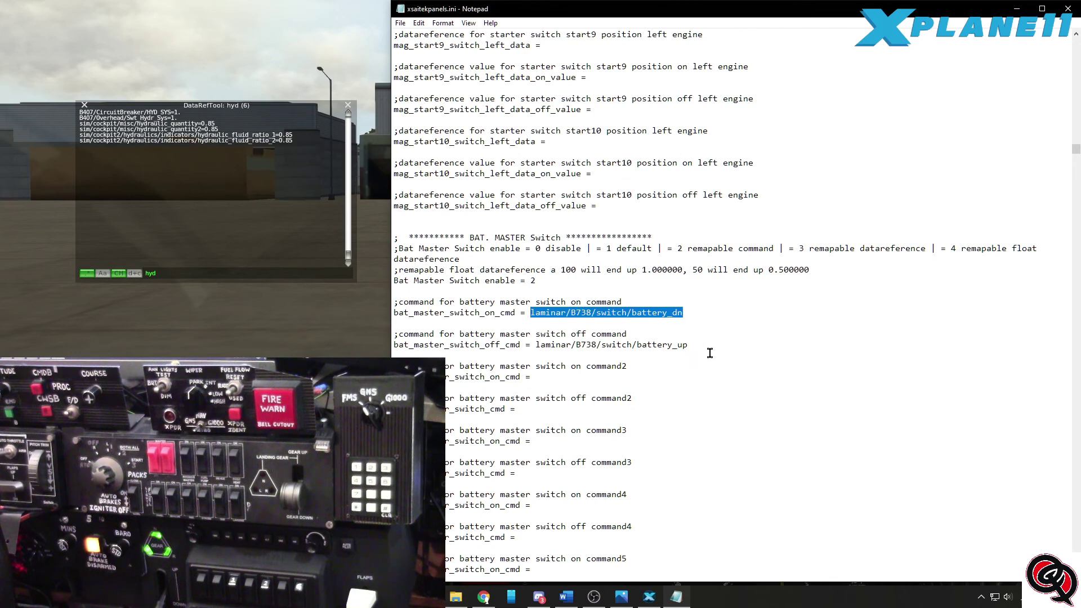
{"action": "scroll", "coordinate": [693, 357], "scroll_direction": "down", "scroll_amount": 20}
{"action": "scroll", "coordinate": [693, 383], "scroll_direction": "down", "scroll_amount": 17}
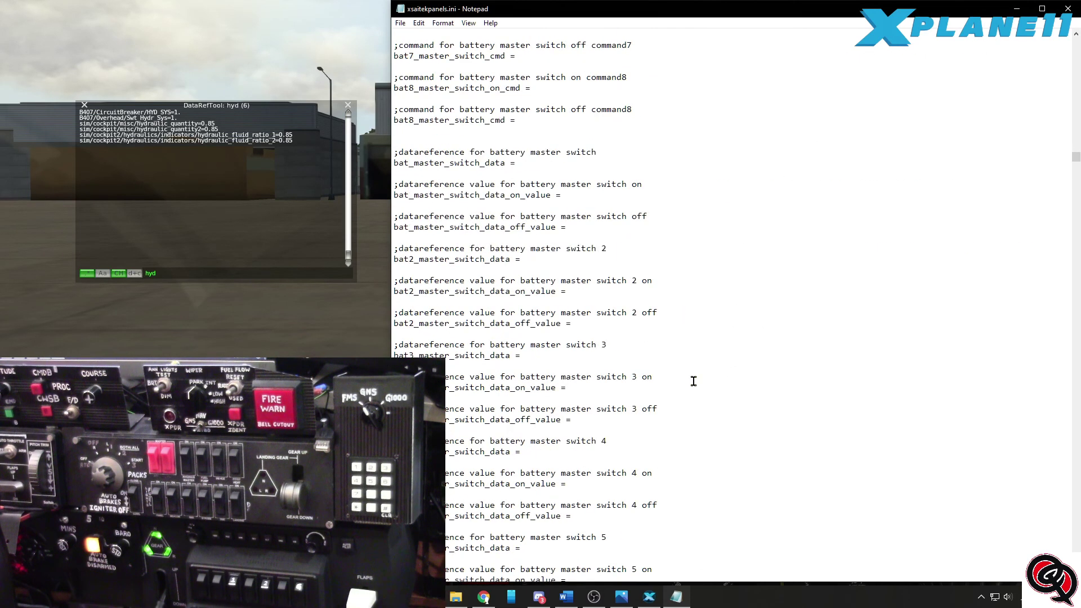
{"action": "scroll", "coordinate": [698, 367], "scroll_direction": "down", "scroll_amount": 2}
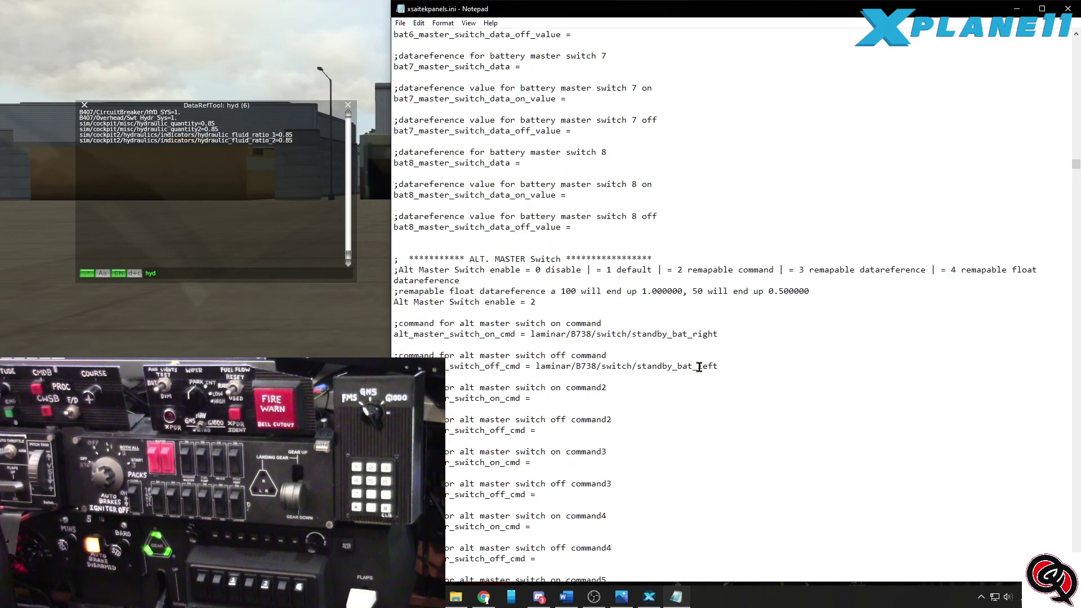
{"action": "left_click_drag", "start_coordinate": [531, 335], "coordinate": [719, 334]}
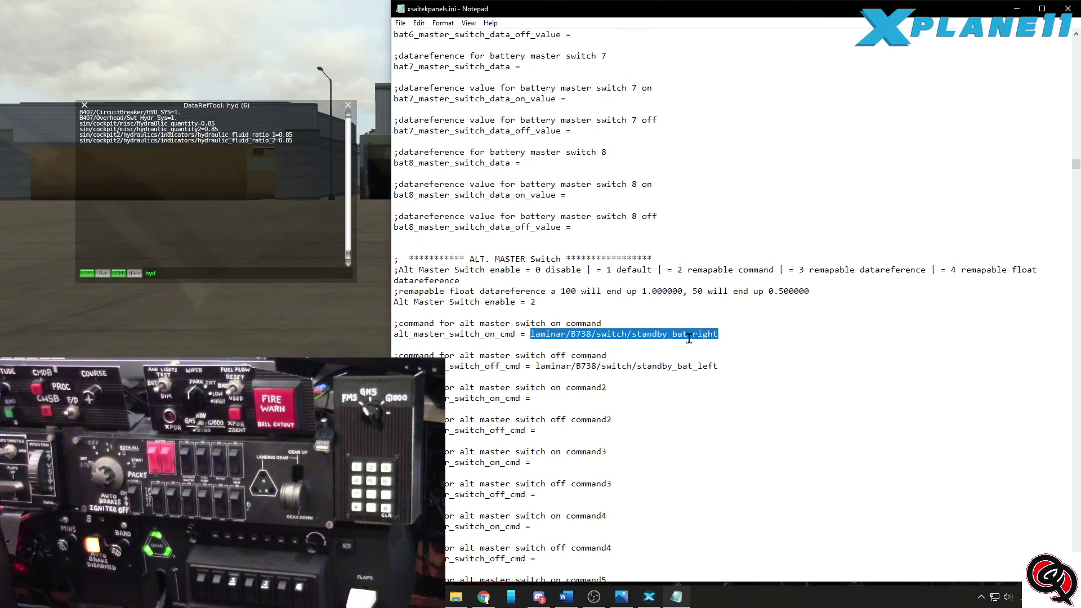
{"action": "left_click_drag", "start_coordinate": [536, 367], "coordinate": [714, 364]}
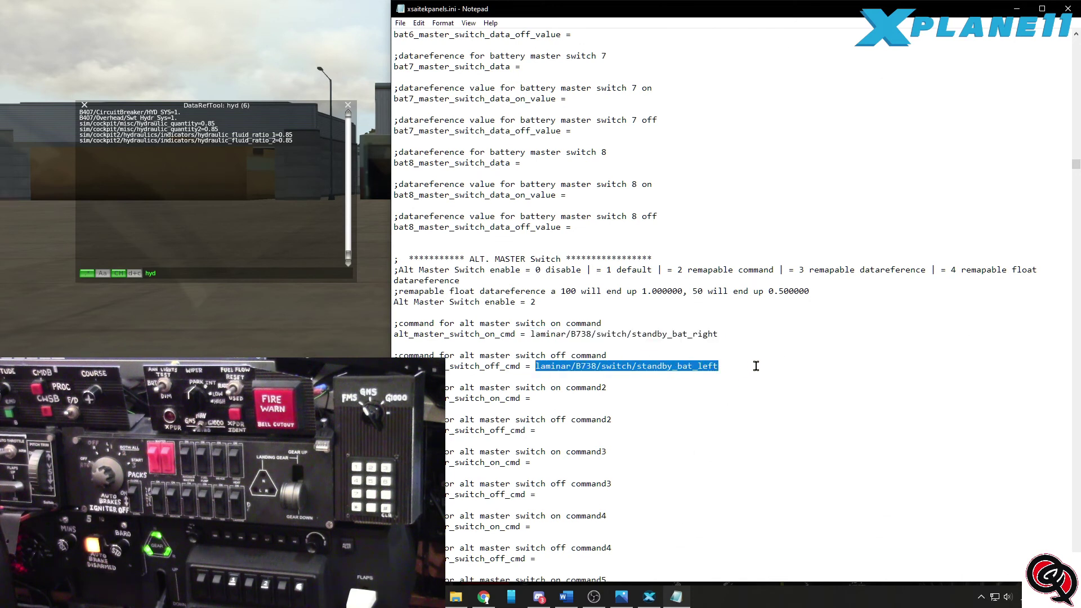
{"action": "left_click", "coordinate": [723, 428]}
- Examine the enable value and the multiple on and off commands in the AVIONICS MASTER Switch section
{"action": "scroll", "coordinate": [707, 427], "scroll_direction": "down", "scroll_amount": 7}
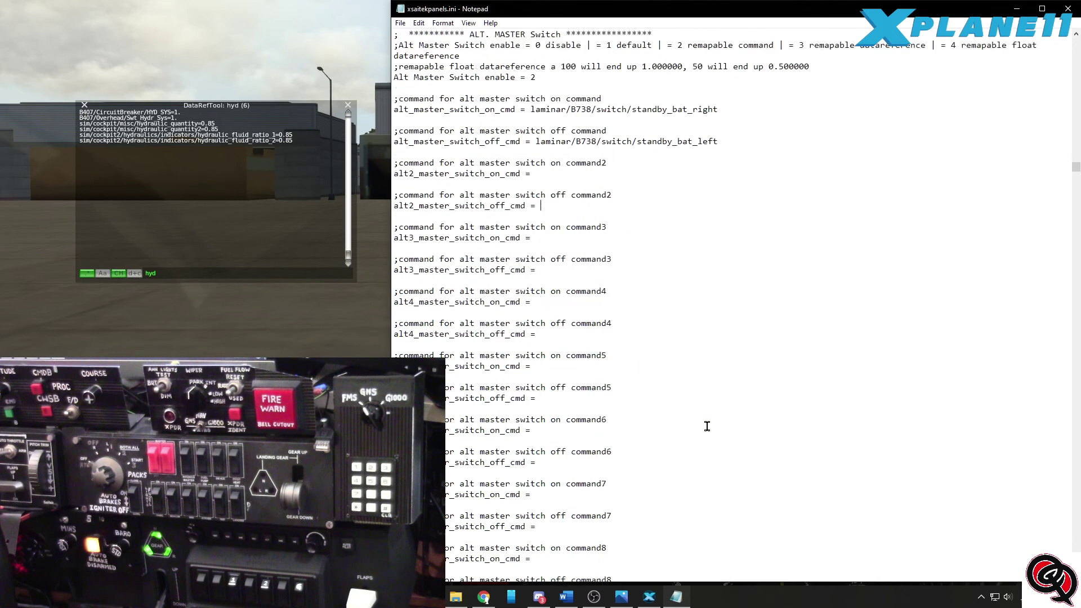
{"action": "scroll", "coordinate": [706, 427], "scroll_direction": "down", "scroll_amount": 20}
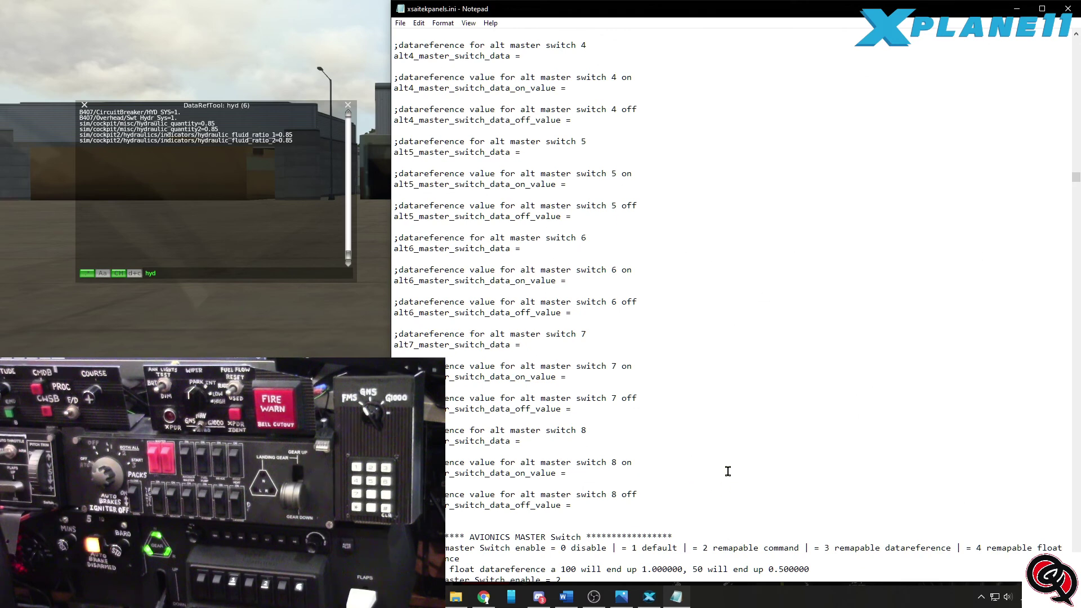
{"action": "scroll", "coordinate": [700, 459], "scroll_direction": "down", "scroll_amount": 6}
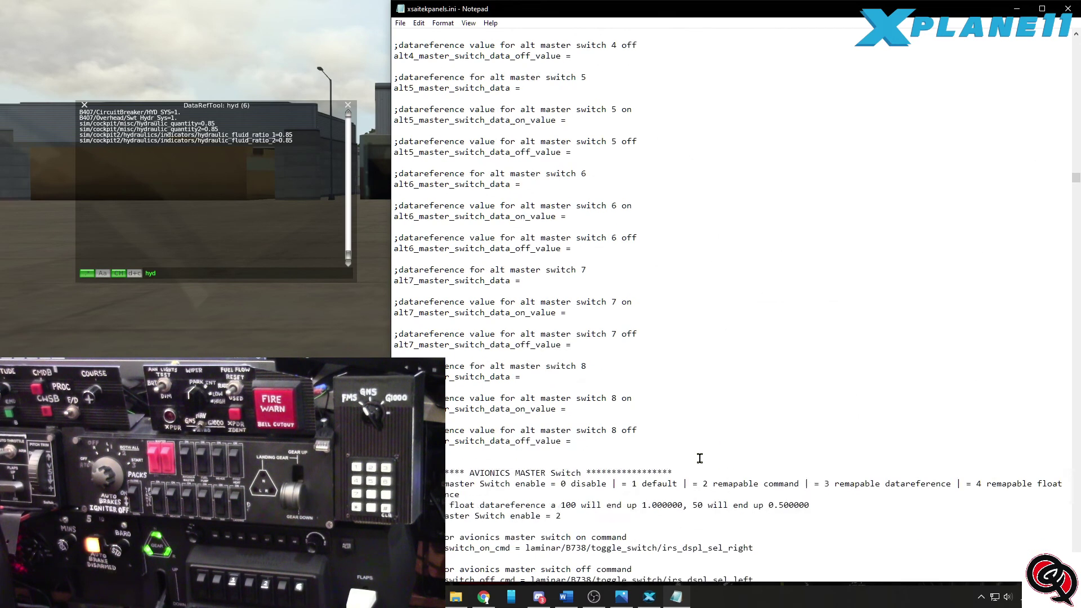
{"action": "scroll", "coordinate": [700, 459], "scroll_direction": "down", "scroll_amount": 4}
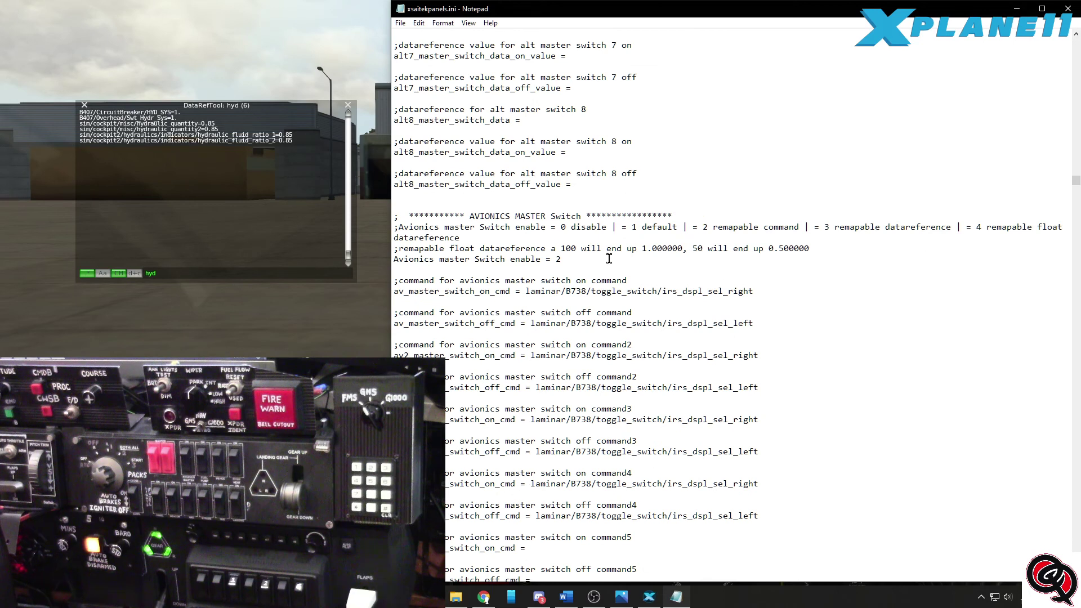
{"action": "left_click_drag", "start_coordinate": [550, 259], "coordinate": [562, 259]}
{"action": "scroll", "coordinate": [716, 396], "scroll_direction": "down", "scroll_amount": 2}
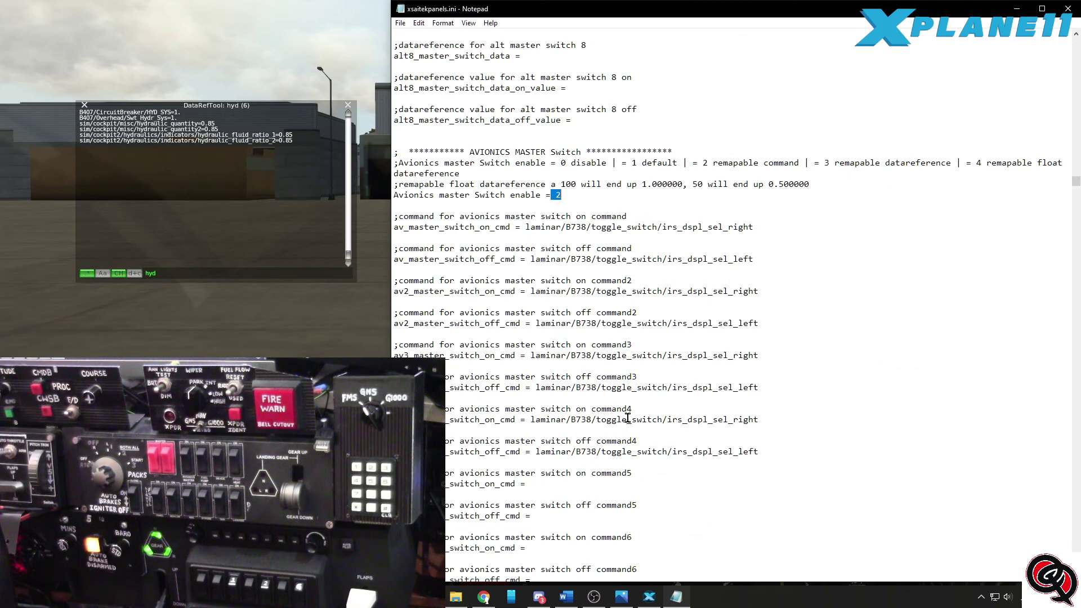
- Examine the FUEL PUMP Switch section's enable value and its datareferences with on and off values for the fuel pump switches
{"action": "scroll", "coordinate": [727, 420], "scroll_direction": "down", "scroll_amount": 20}
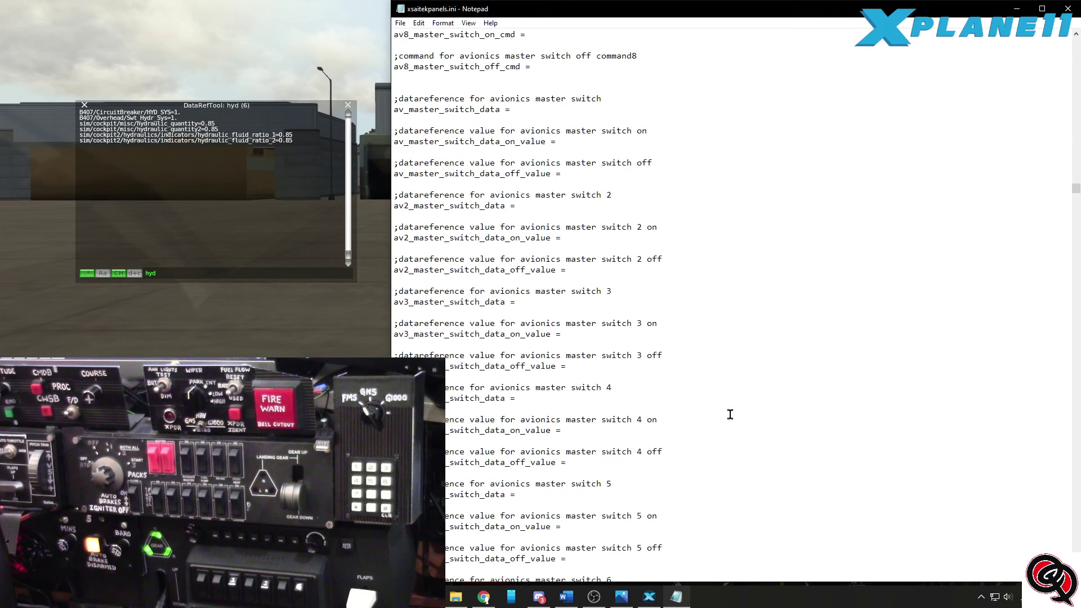
{"action": "scroll", "coordinate": [730, 414], "scroll_direction": "down", "scroll_amount": 20}
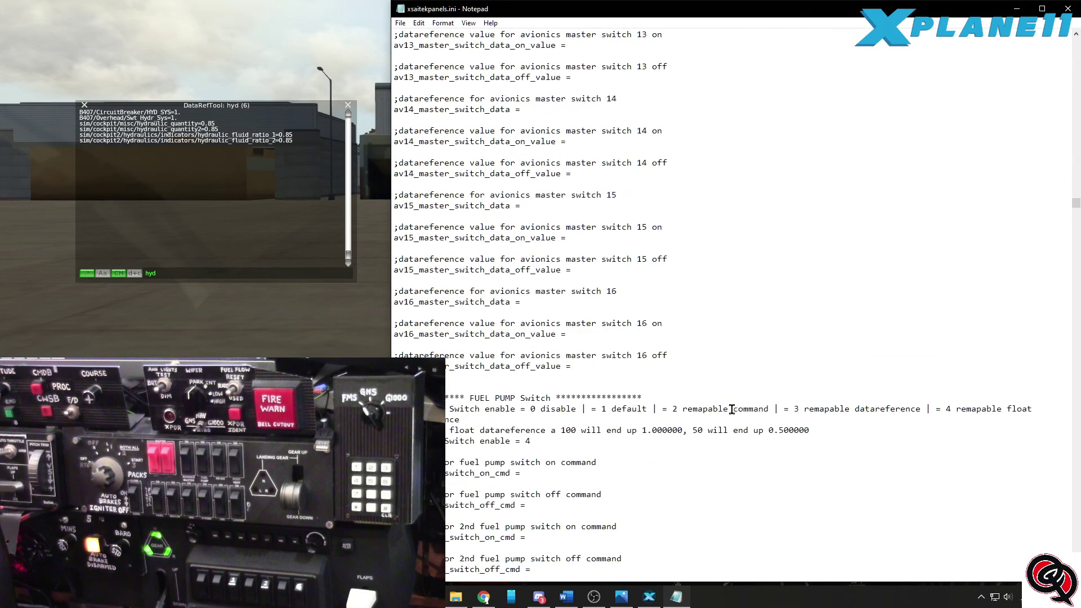
{"action": "scroll", "coordinate": [731, 408], "scroll_direction": "down", "scroll_amount": 6}
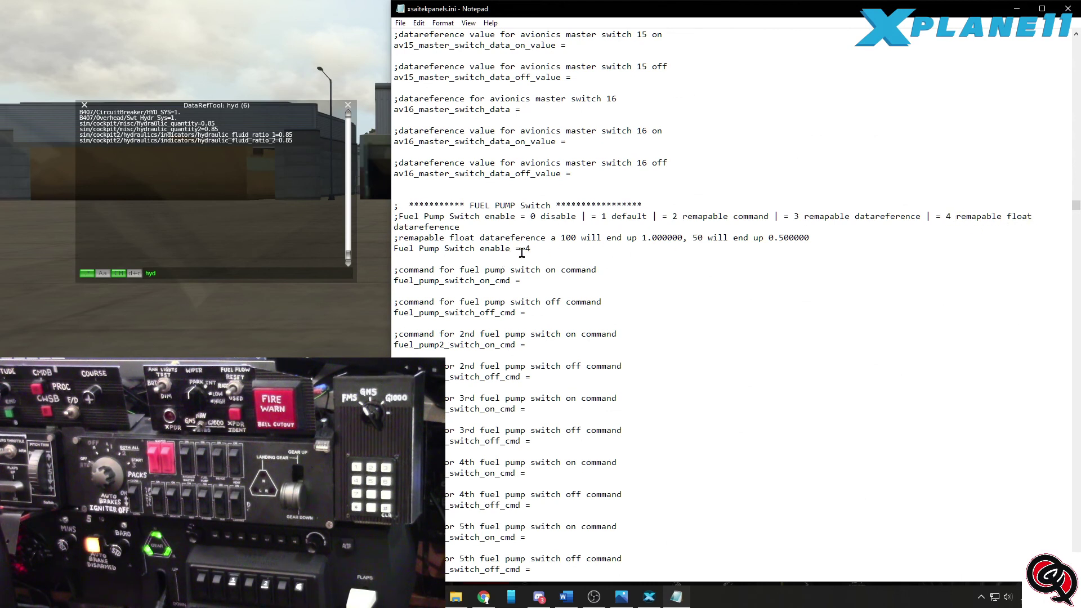
{"action": "left_click_drag", "start_coordinate": [521, 248], "coordinate": [539, 249]}
{"action": "scroll", "coordinate": [652, 328], "scroll_direction": "down", "scroll_amount": 16}
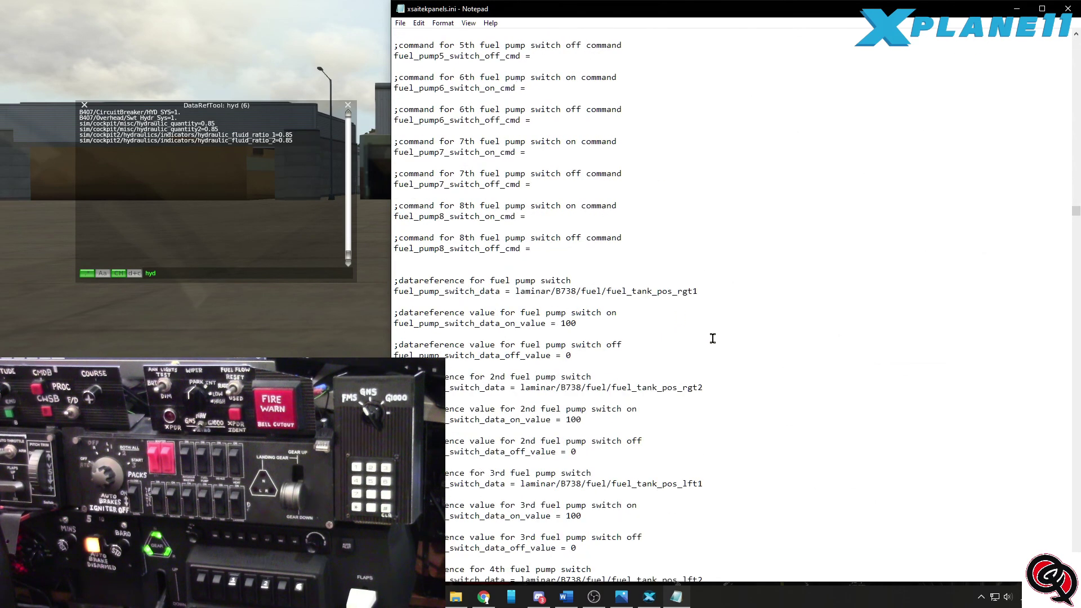
{"action": "scroll", "coordinate": [671, 363], "scroll_direction": "down", "scroll_amount": 3}
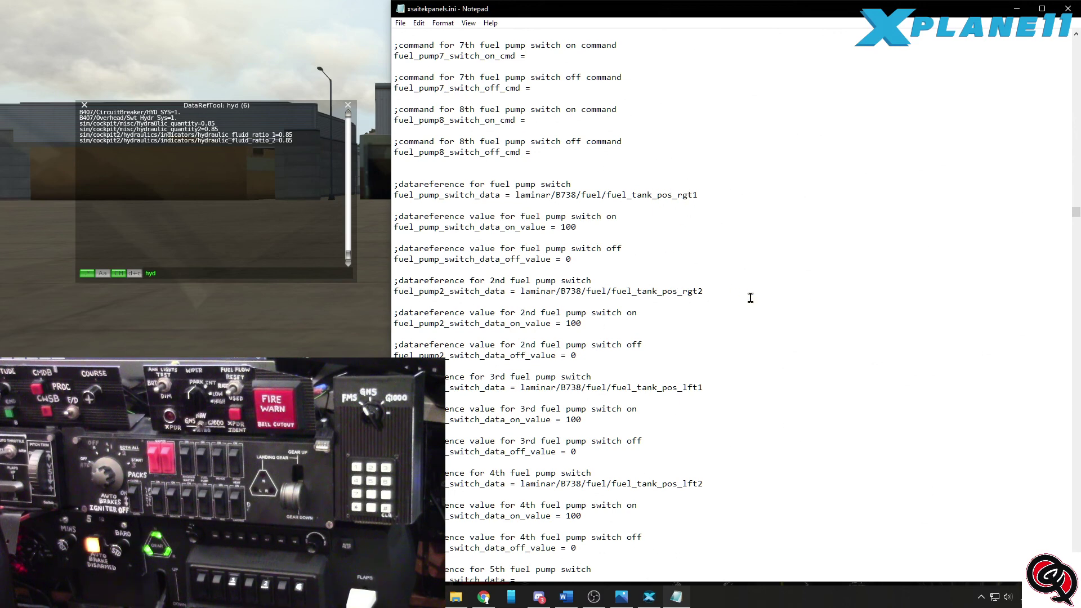
{"action": "scroll", "coordinate": [724, 396], "scroll_direction": "down", "scroll_amount": 4}
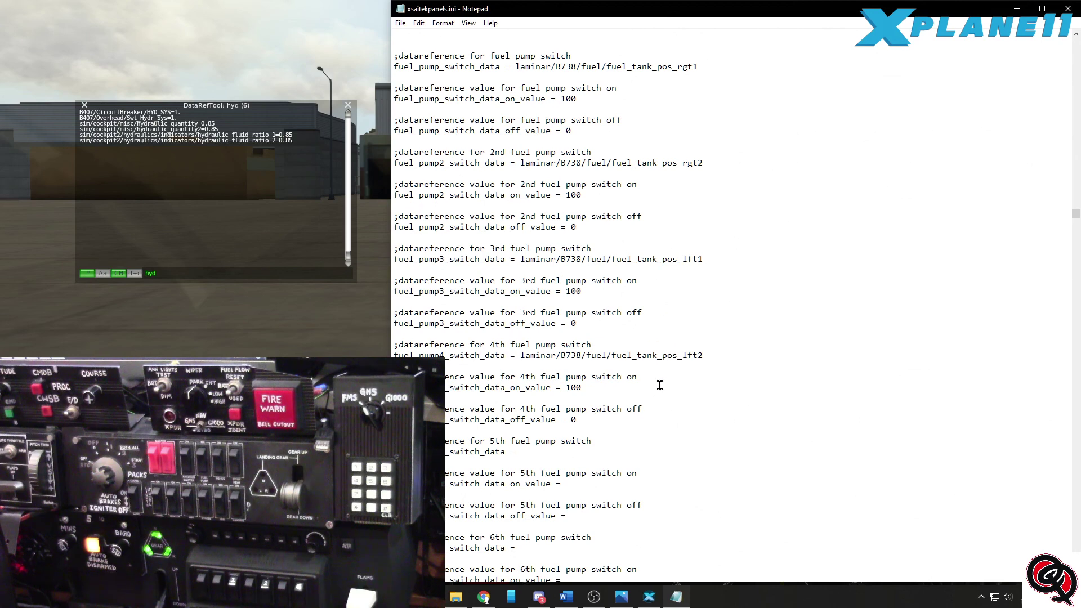
- Examine the DE-ICE Switch section, comparing its window heat on and off commands with its datareference entries
{"action": "scroll", "coordinate": [667, 381], "scroll_direction": "down", "scroll_amount": 13}
{"action": "scroll", "coordinate": [680, 389], "scroll_direction": "down", "scroll_amount": 6}
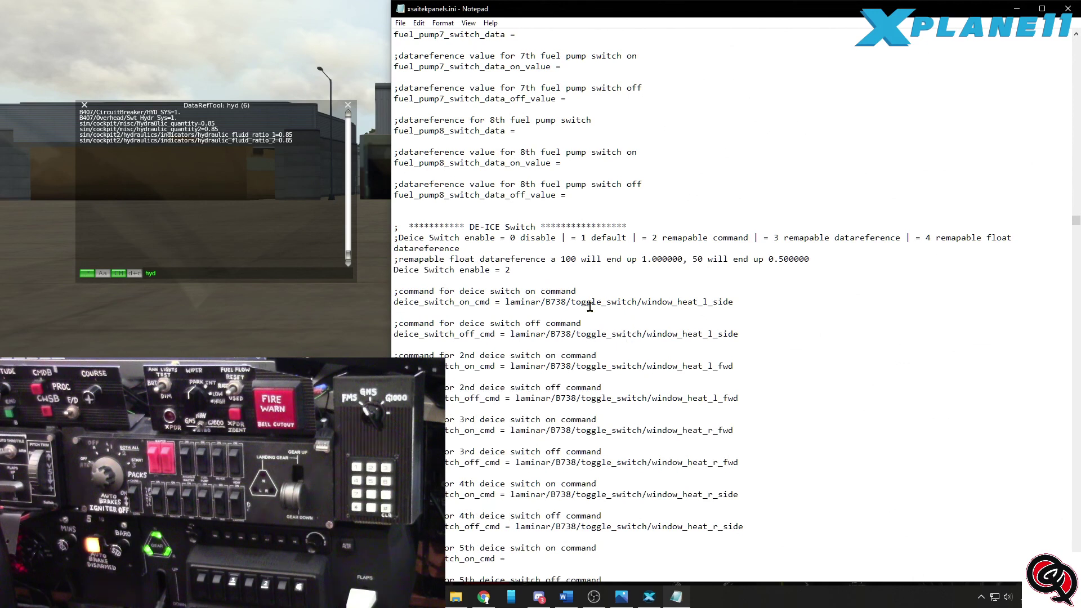
{"action": "left_click_drag", "start_coordinate": [466, 226], "coordinate": [535, 226]}
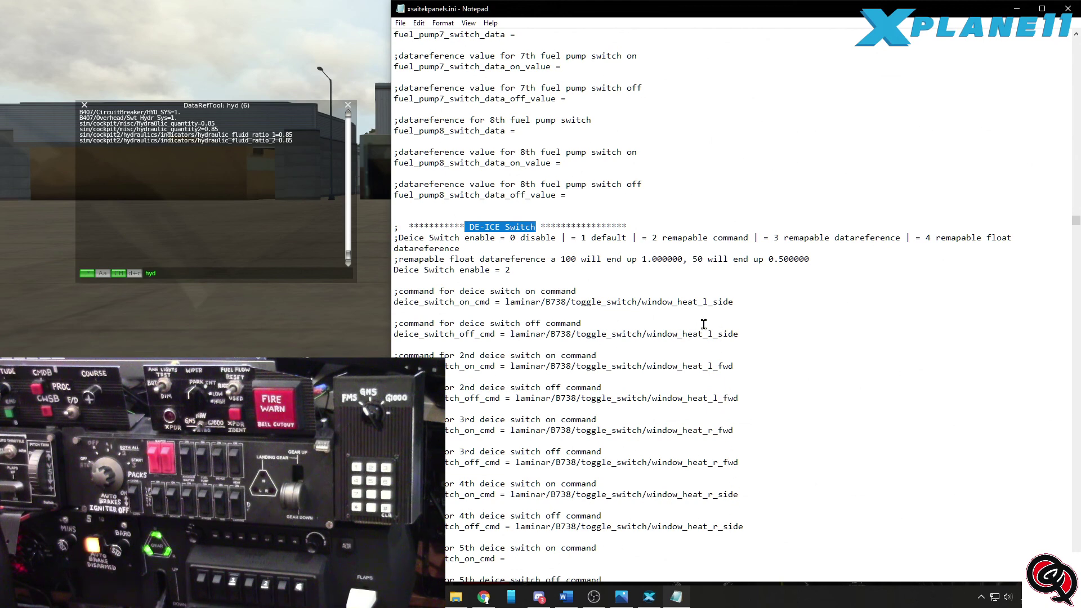
{"action": "scroll", "coordinate": [674, 483], "scroll_direction": "down", "scroll_amount": 2}
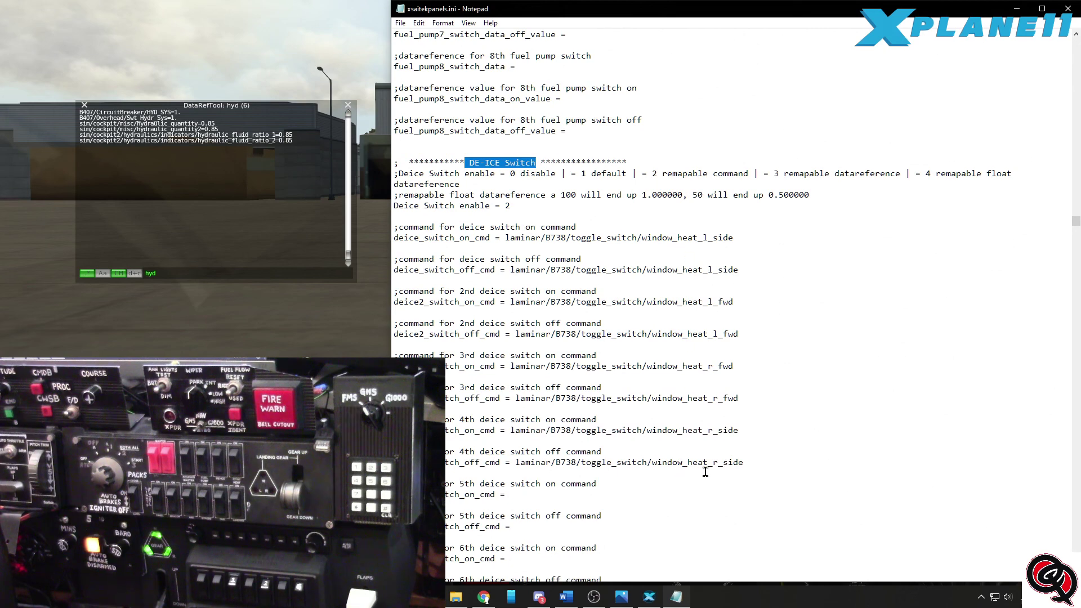
{"action": "scroll", "coordinate": [711, 436], "scroll_direction": "down", "scroll_amount": 1}
{"action": "scroll", "coordinate": [711, 436], "scroll_direction": "down", "scroll_amount": 20}
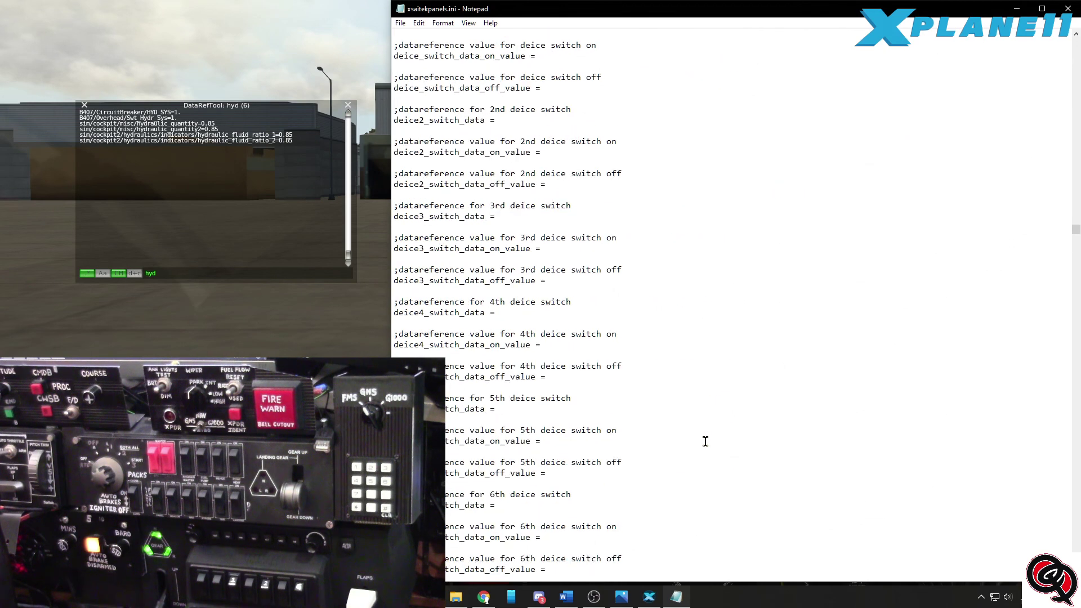
{"action": "scroll", "coordinate": [671, 424], "scroll_direction": "up", "scroll_amount": 12}
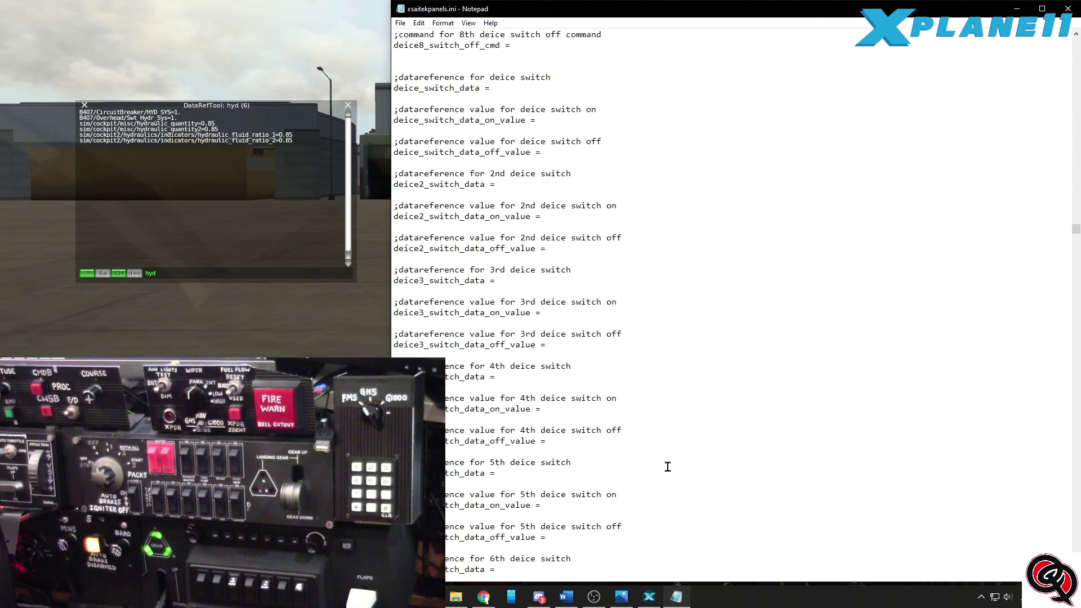
{"action": "scroll", "coordinate": [672, 472], "scroll_direction": "up", "scroll_amount": 7}
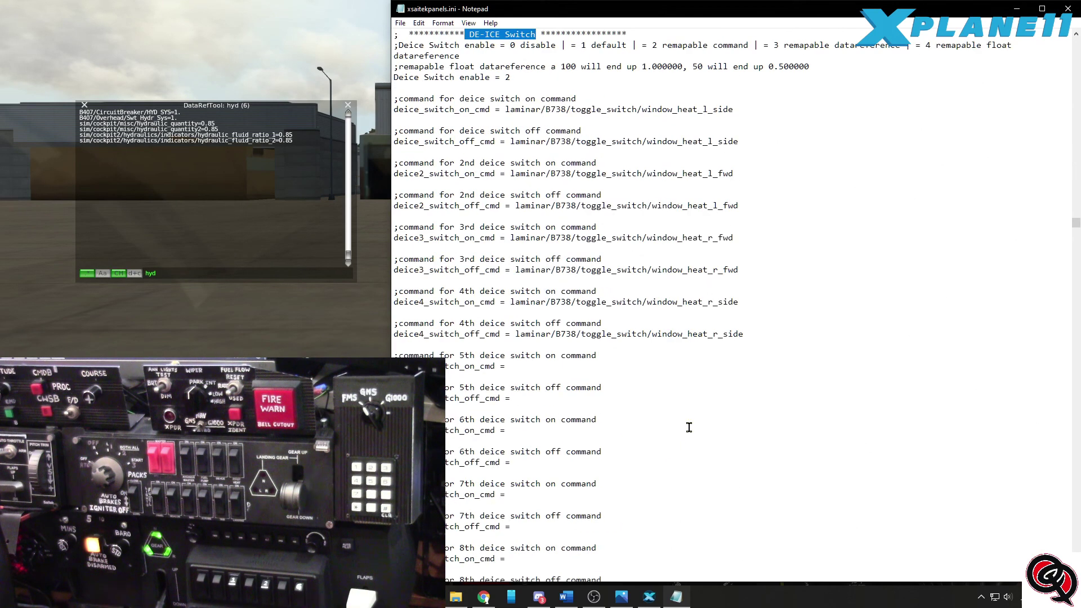